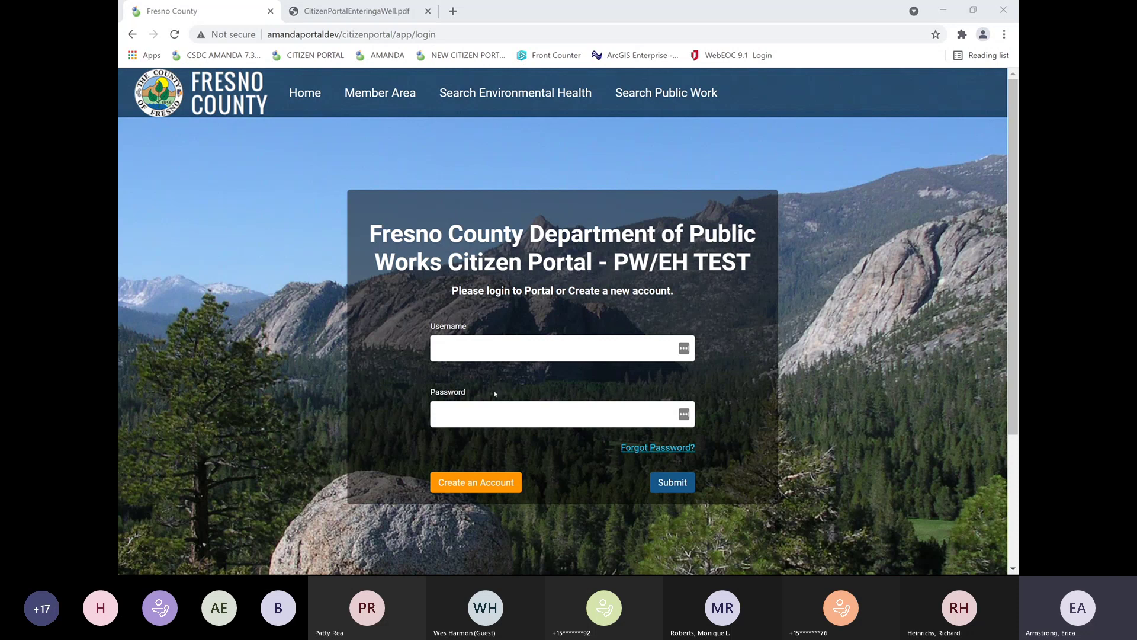
- Enter the account's e-mail address as the username, fill in the account password and submit the login
left_click(495, 356)
left_click(495, 357)
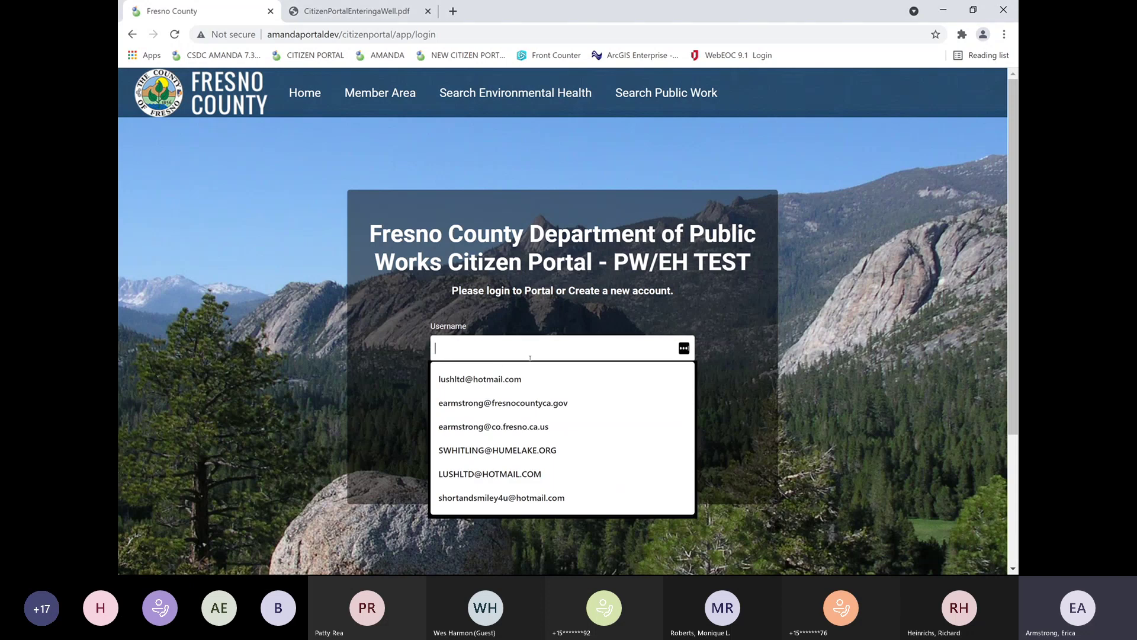
type("EAR")
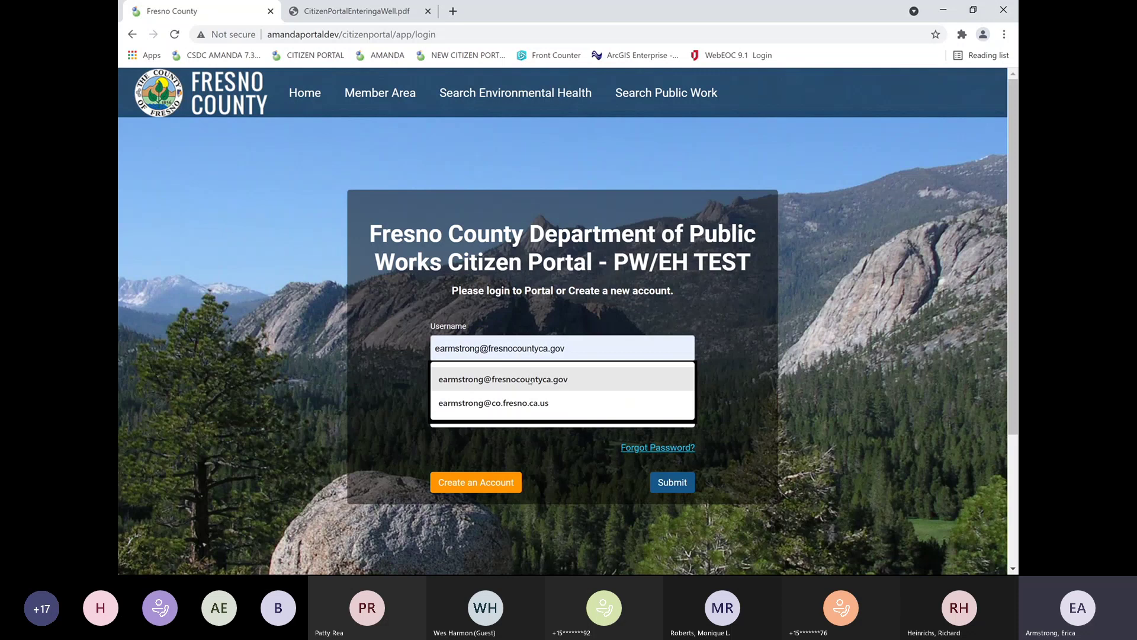
left_click(530, 379)
left_click(500, 413)
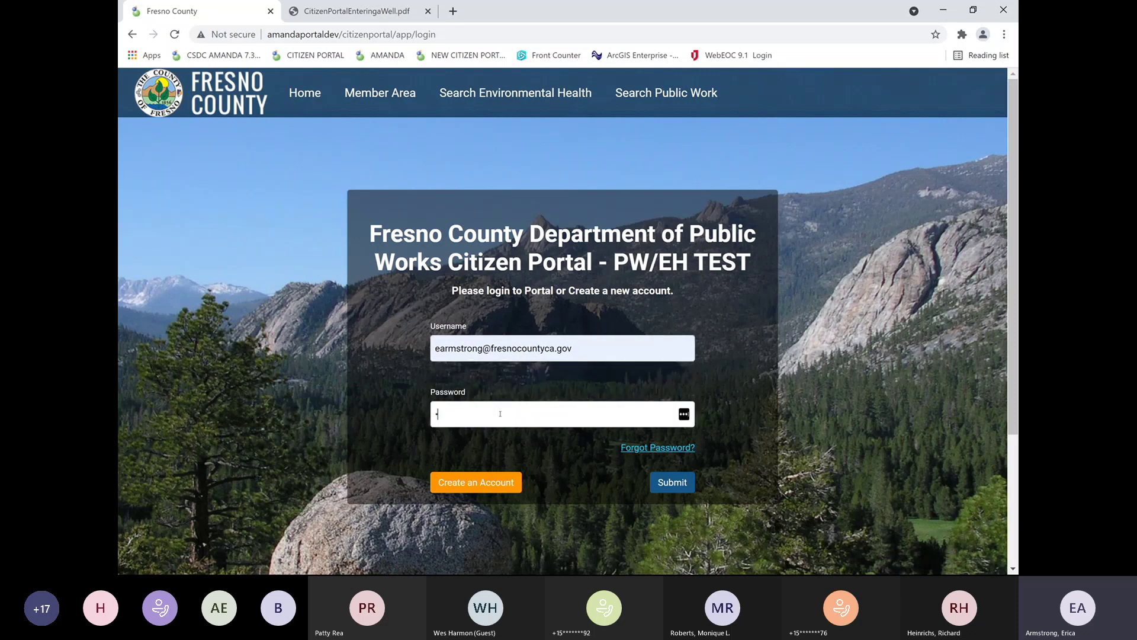
type("*********")
key("Return")
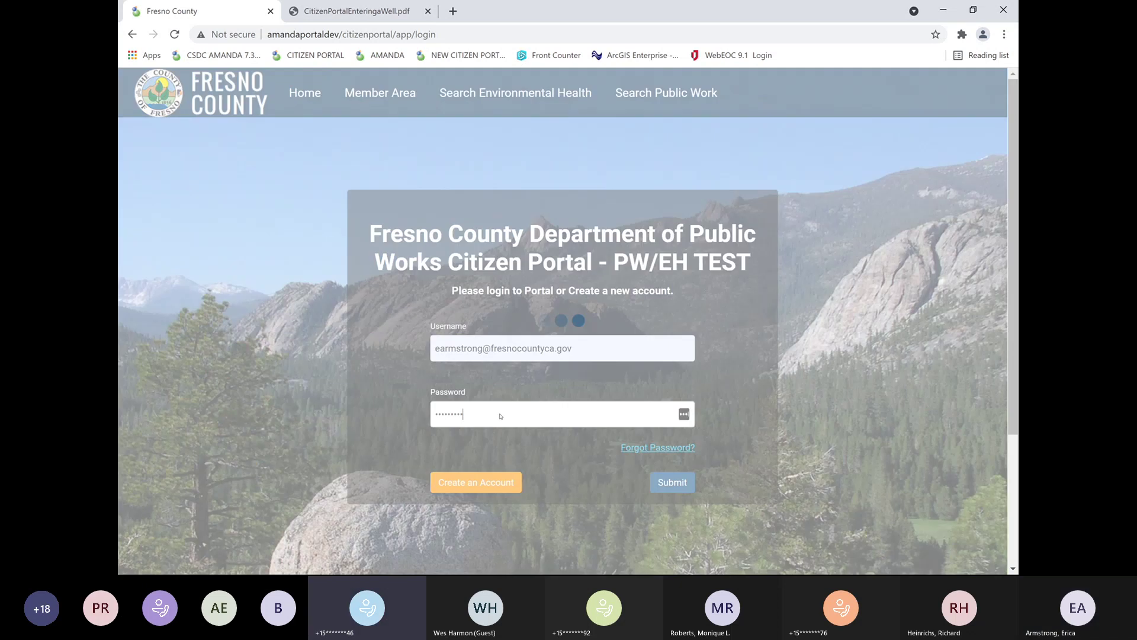
- Replace the entered password with the account password and submit the login again
double_click(504, 409)
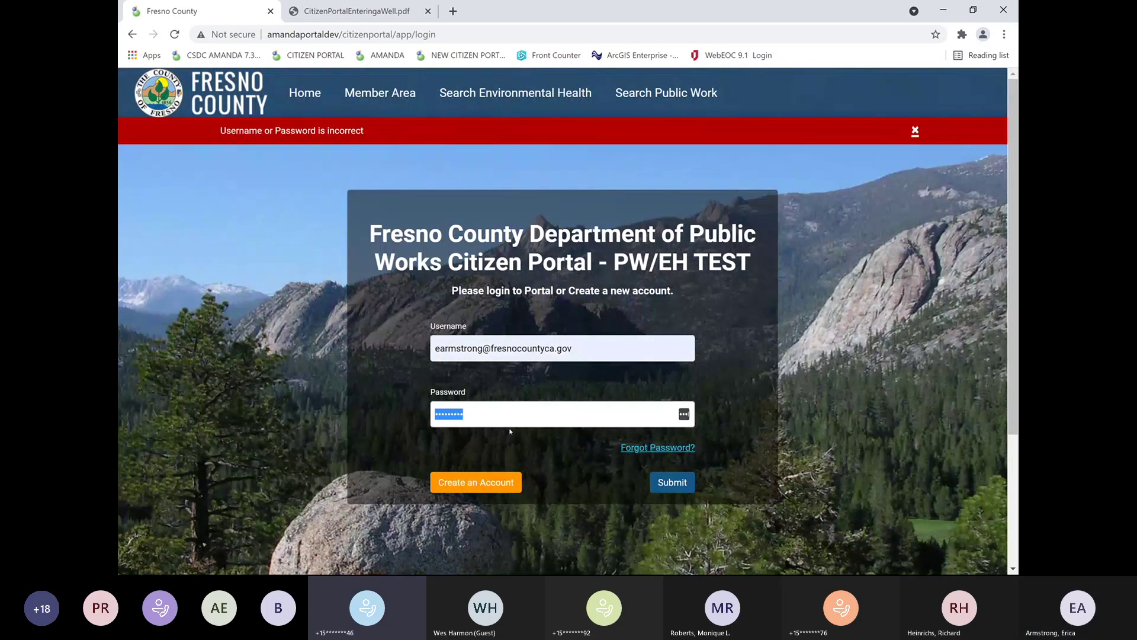
key("BackSpace")
type("********")
key("Return")
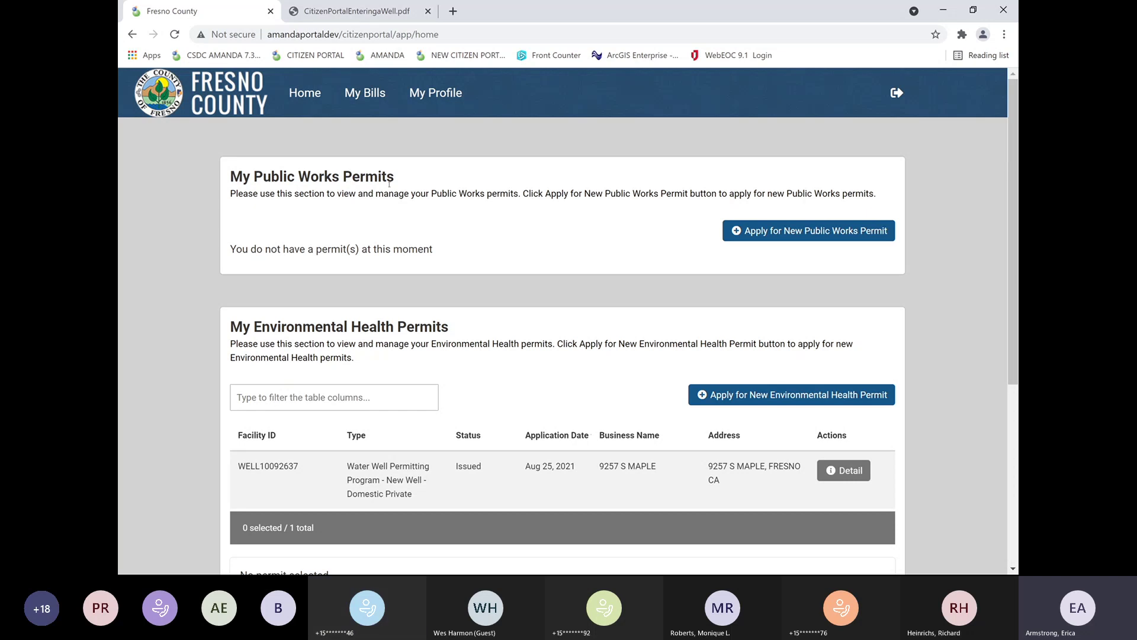
- Review the permits overview on the home page and the Public Work and Environmental Health bills
scroll(502, 341, "down", 1)
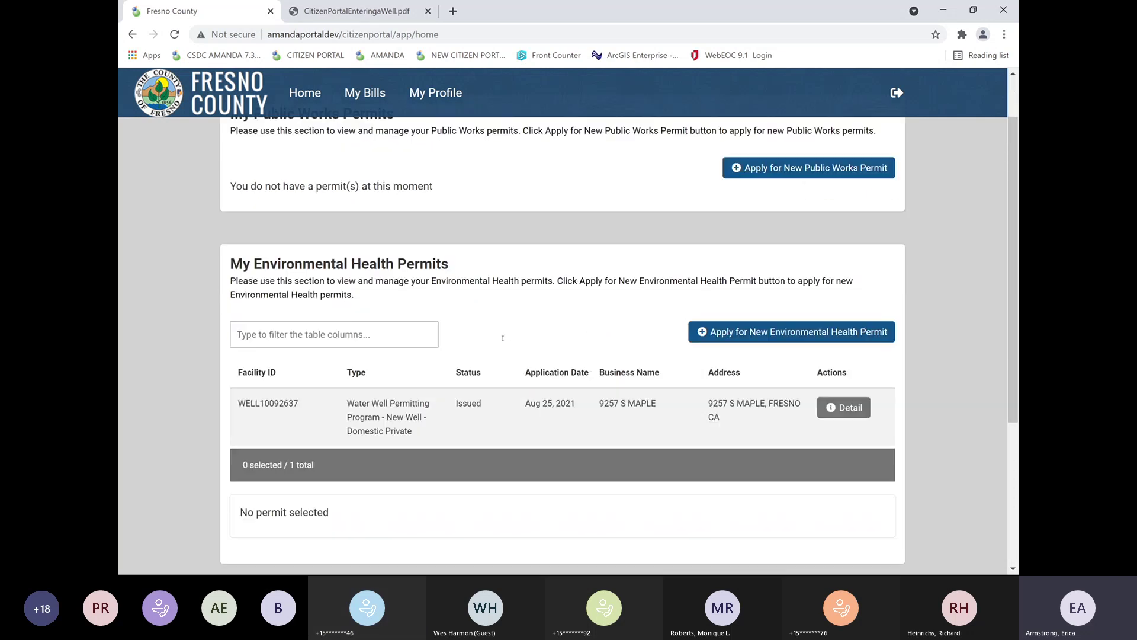
scroll(495, 325, "up", 1)
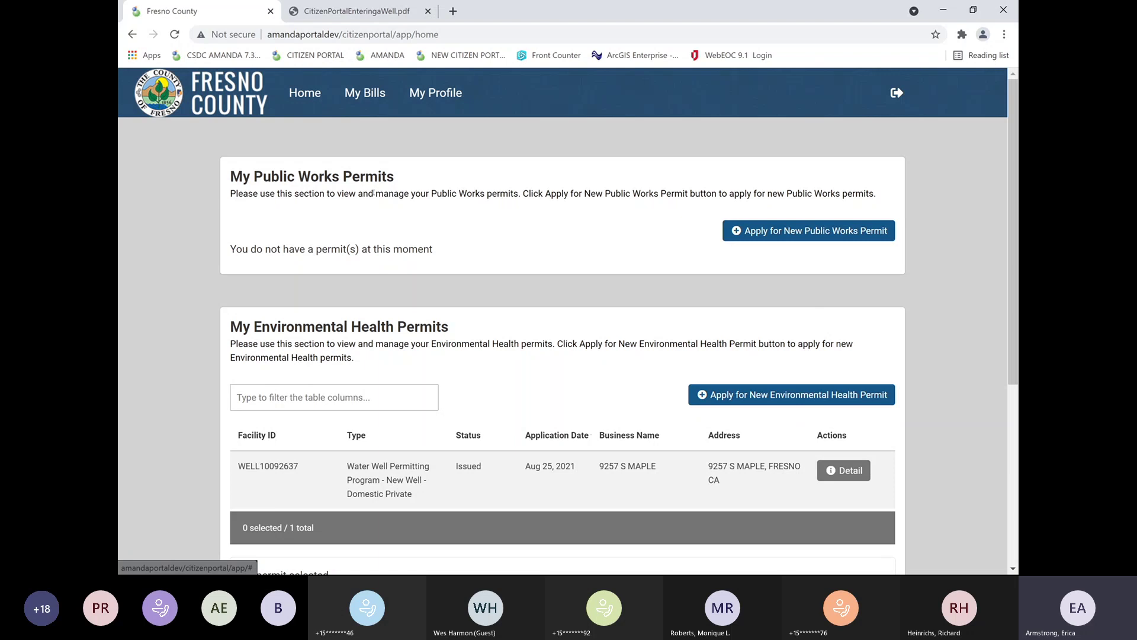
left_click(375, 96)
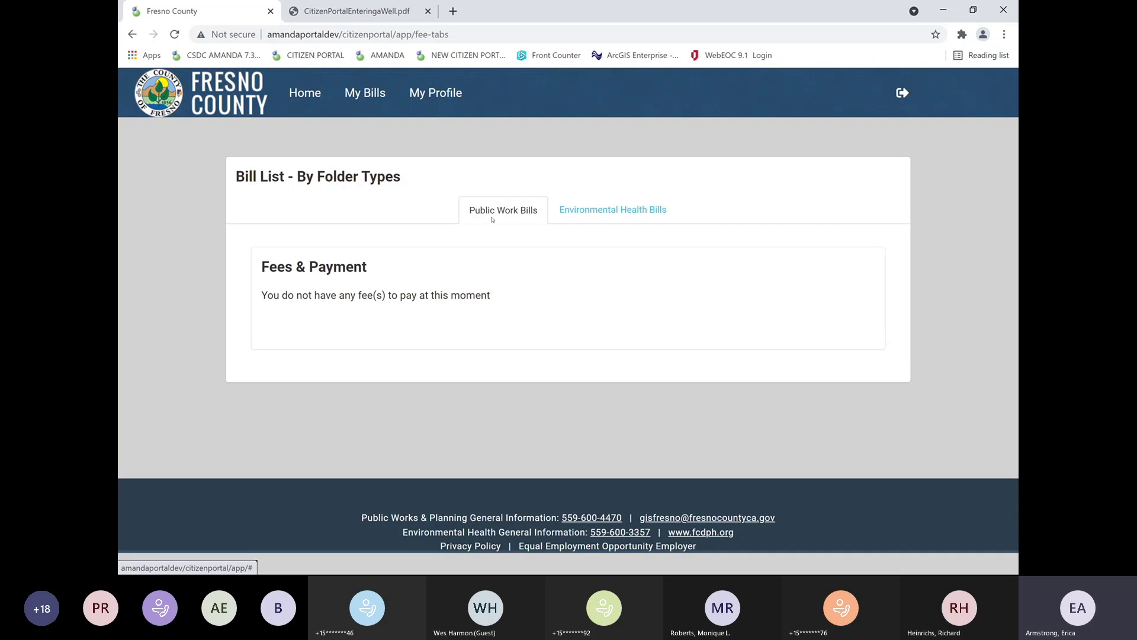
left_click(577, 216)
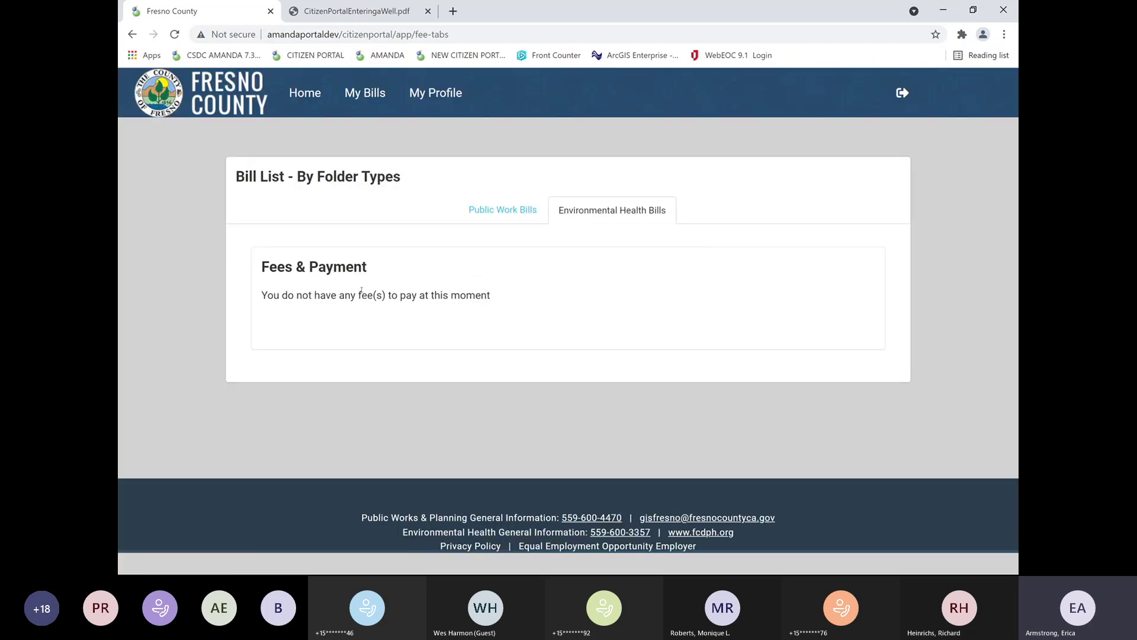
- Open the user profile and examine its organization, contact and address details
left_click(427, 96)
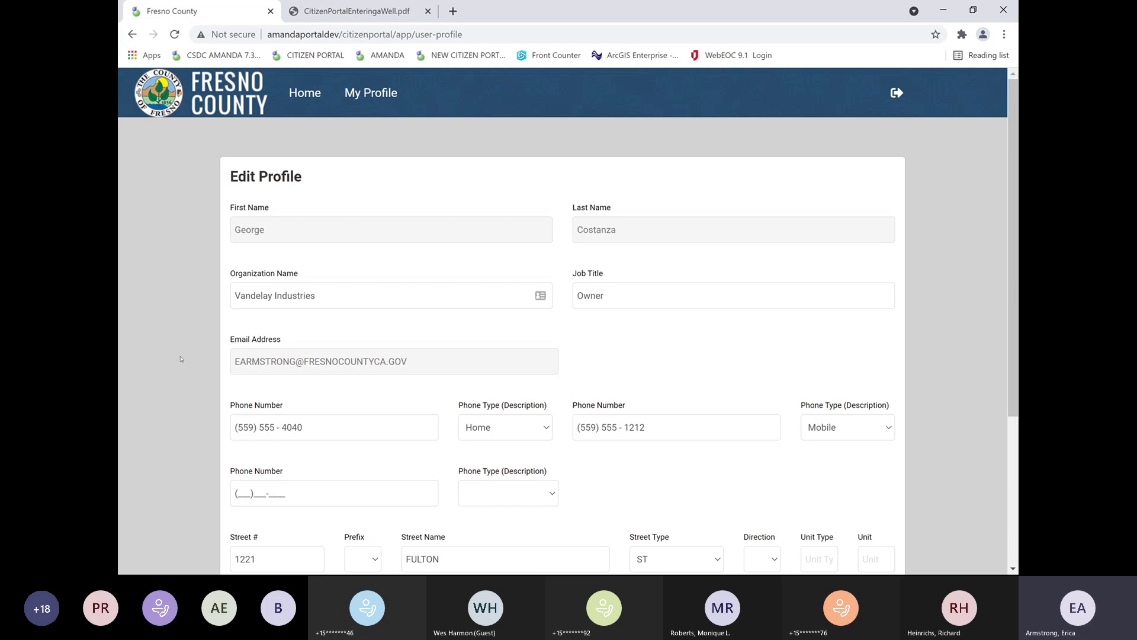
scroll(169, 342, "down", 3)
scroll(1016, 219, "up", 2)
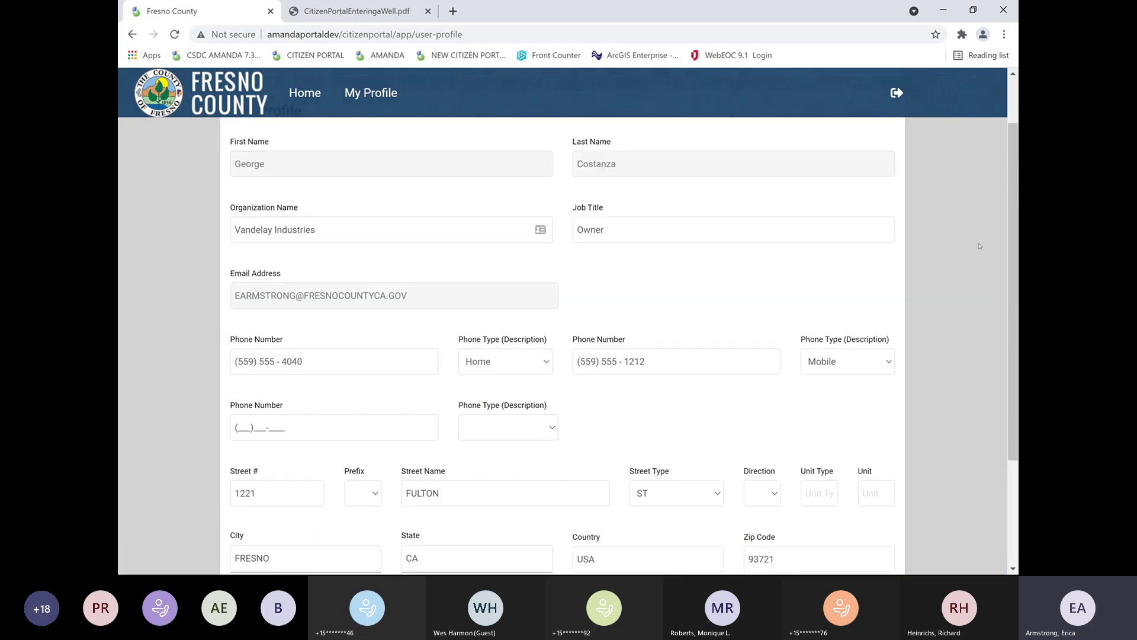
left_click_drag(1016, 218, 1012, 202)
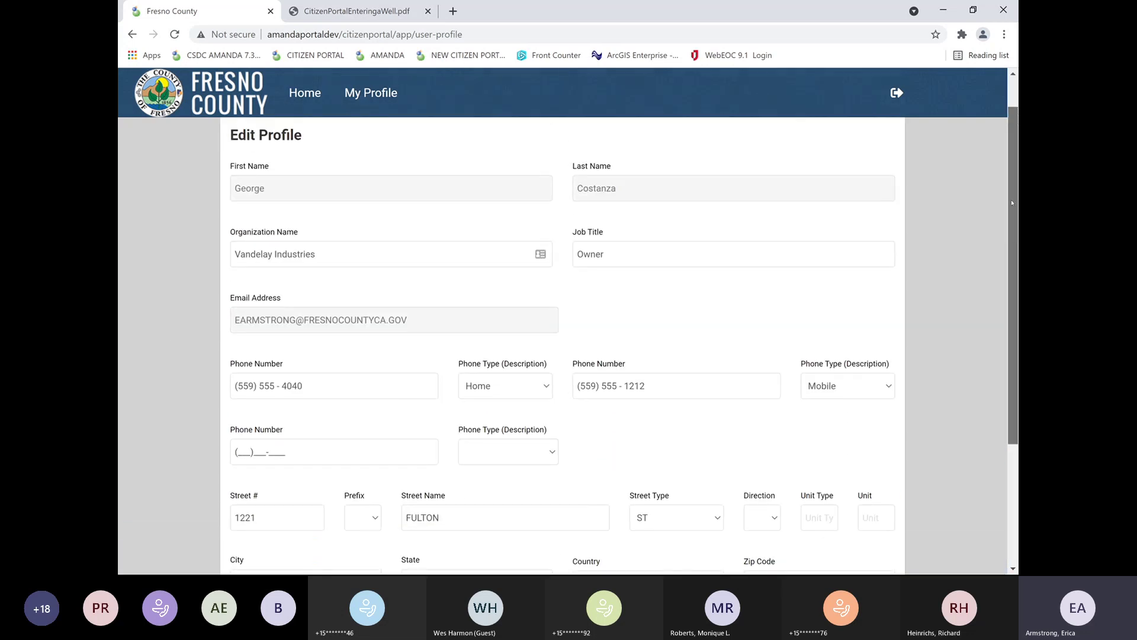
left_click_drag(1013, 202, 1012, 200)
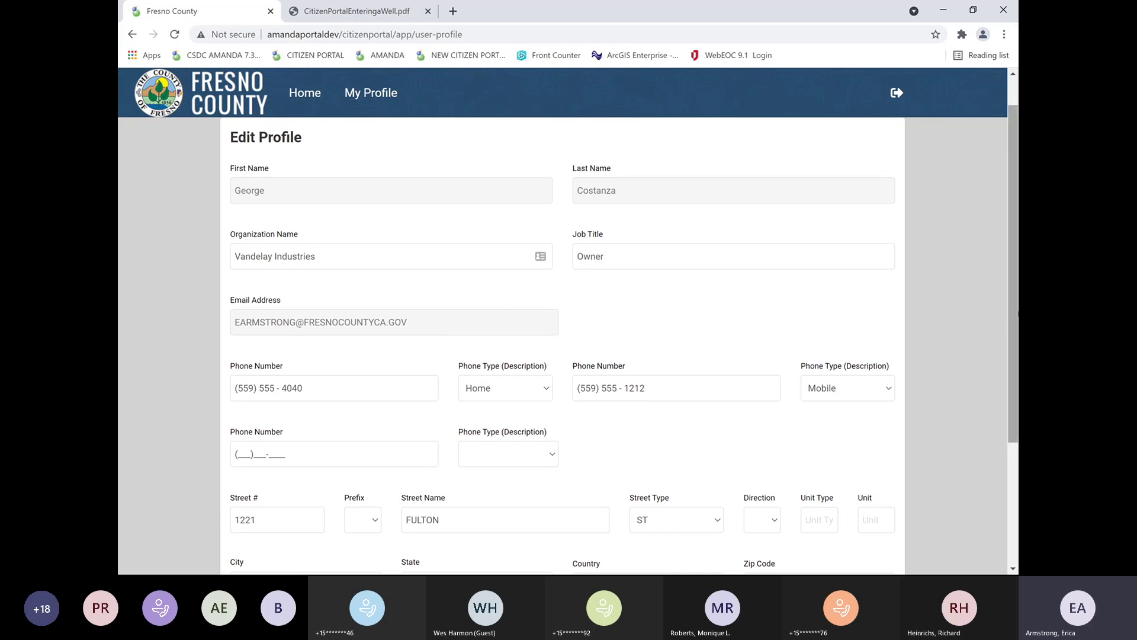
scroll(1017, 287, "down", 2)
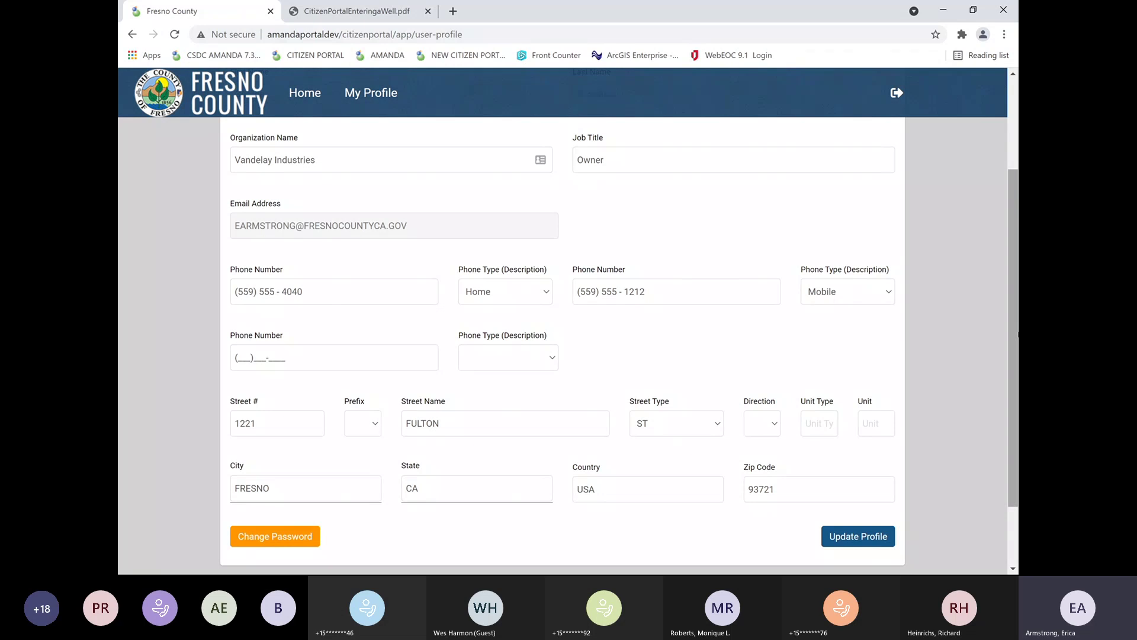
scroll(1017, 337, "up", 3)
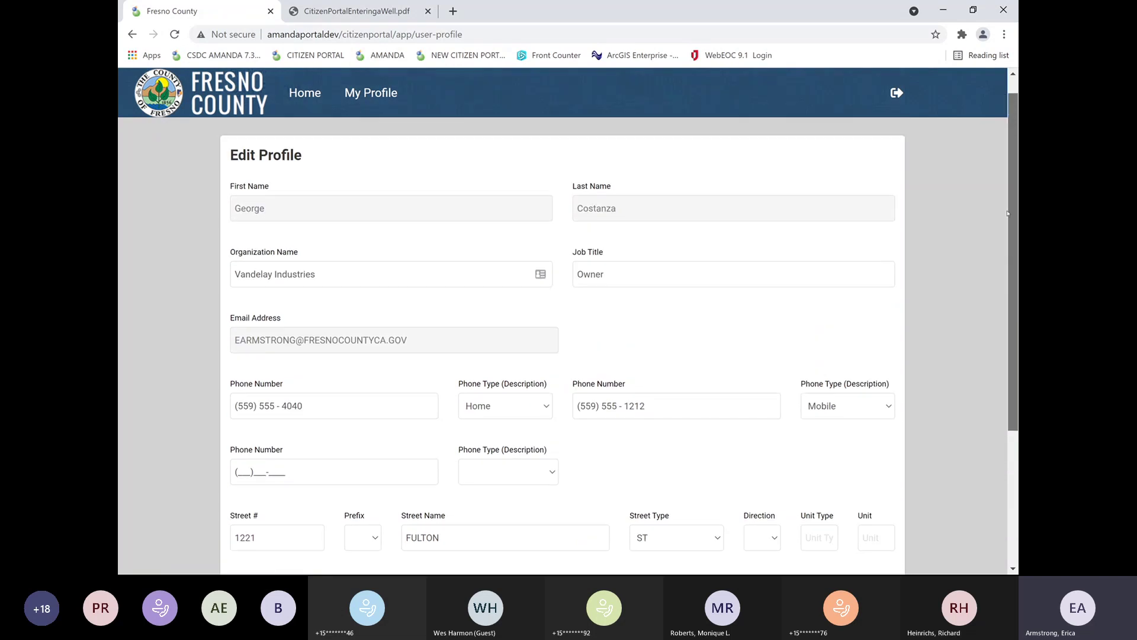
- Return to the home page and start an application for a new Environmental Health permit
left_click(310, 95)
scroll(945, 332, "down", 2)
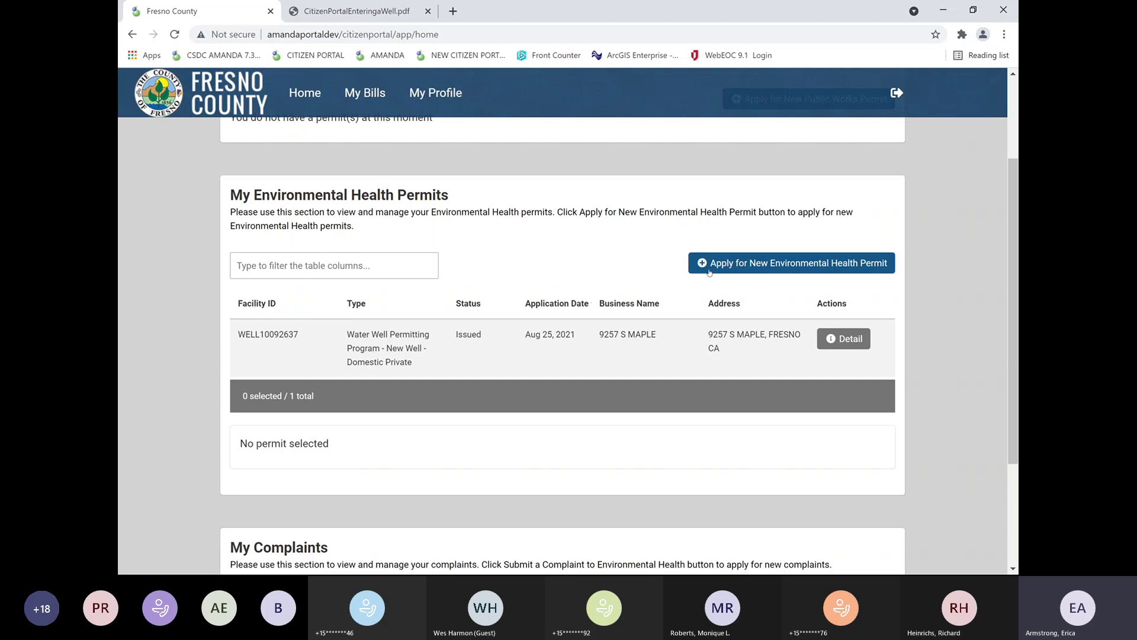
left_click(710, 272)
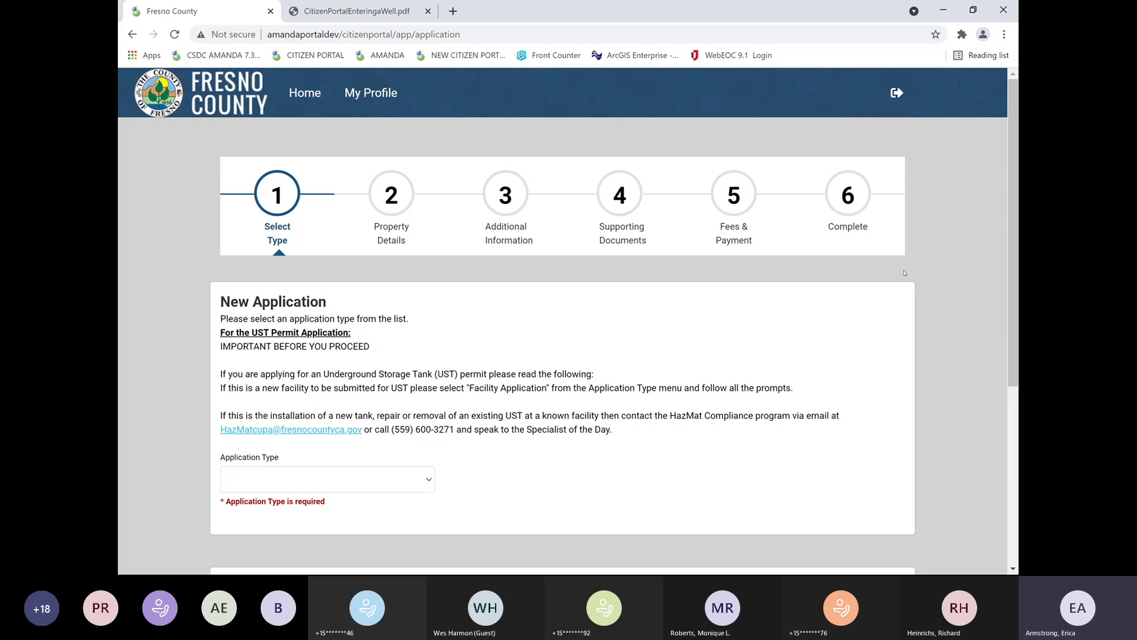
- Set the application type to Water Well Permitting Program, the sub type to New Well and the work type to Domestic Private
left_click(430, 477)
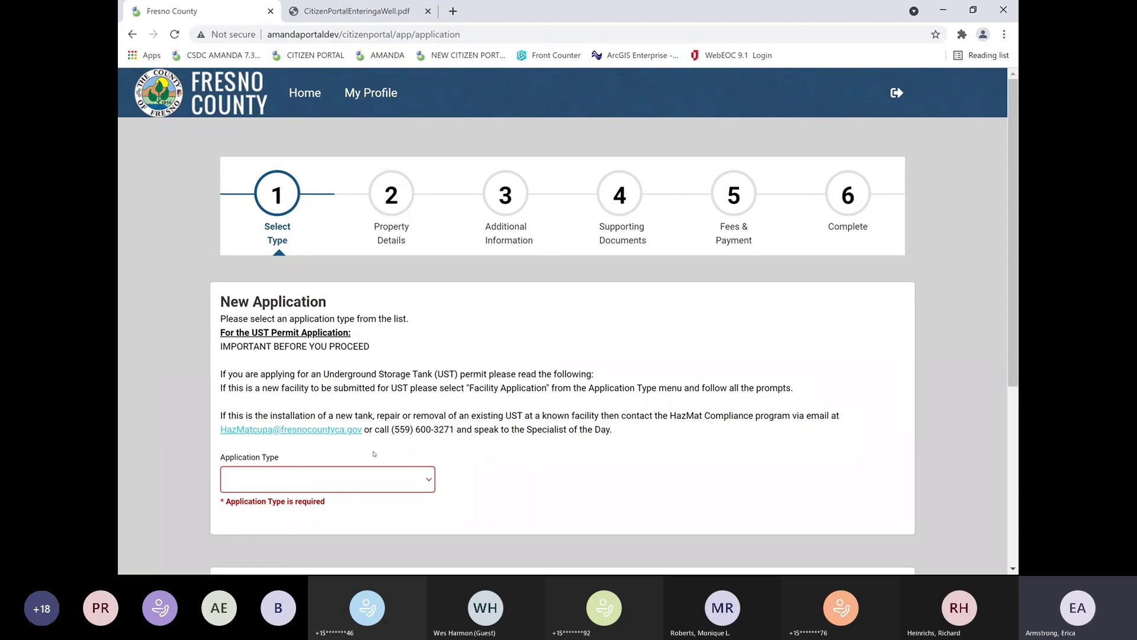
left_click(374, 453)
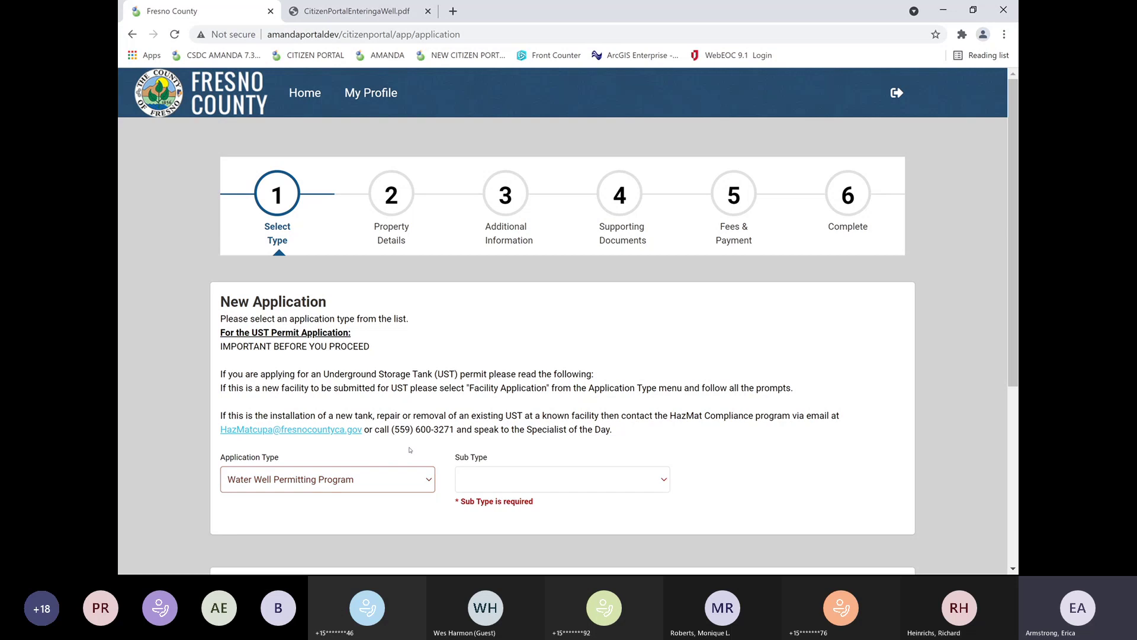
left_click(656, 480)
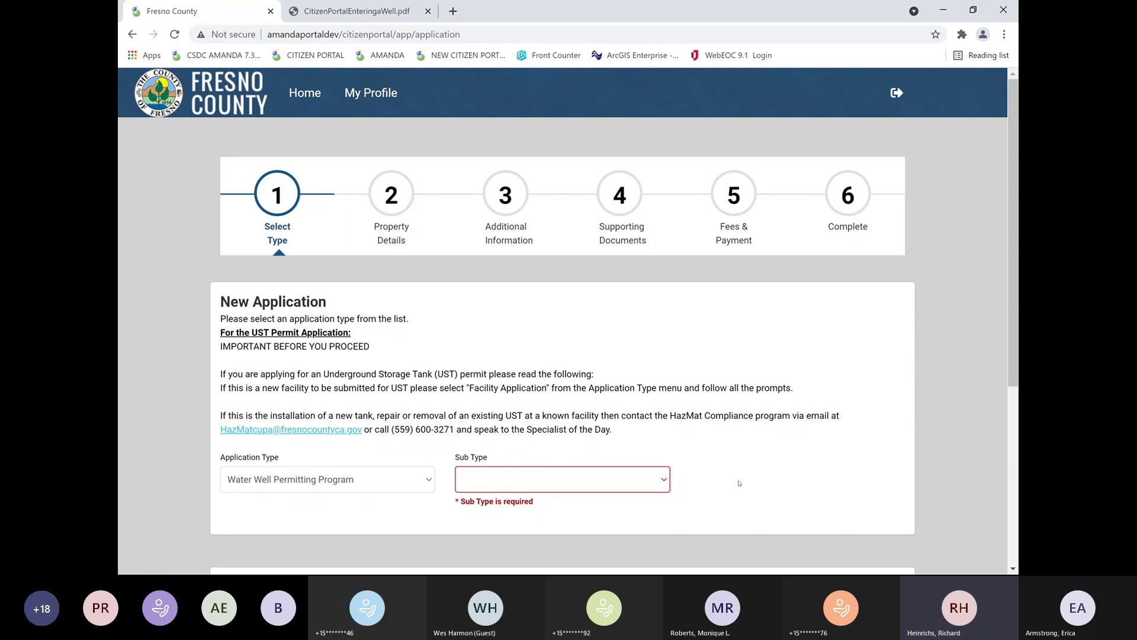
scroll(739, 483, "down", 2)
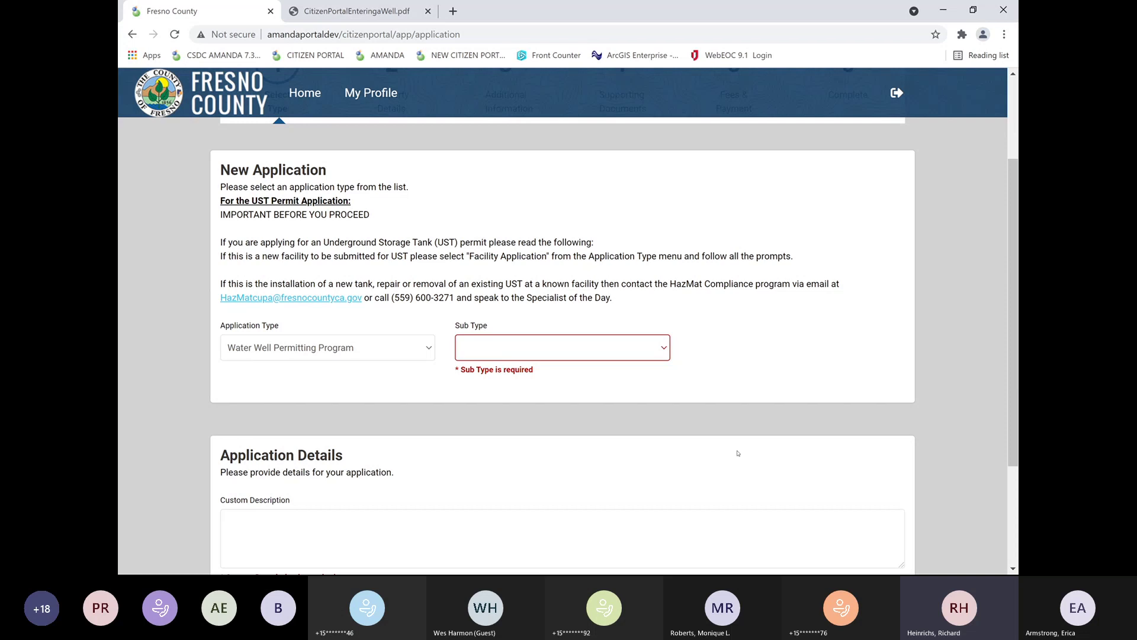
scroll(732, 451, "up", 1)
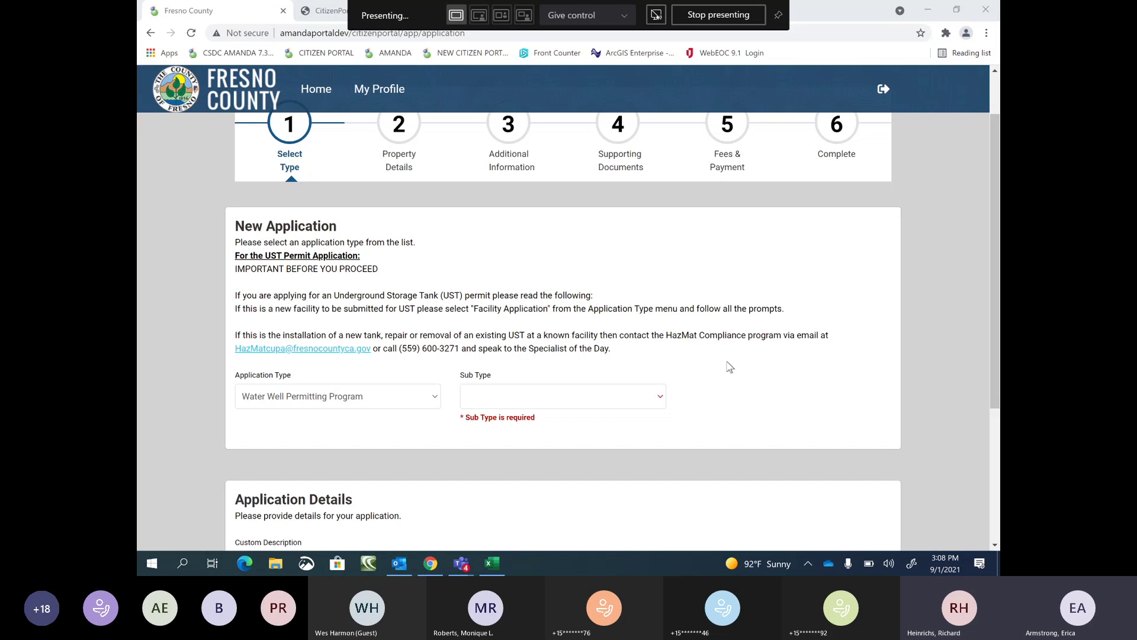
left_click(661, 398)
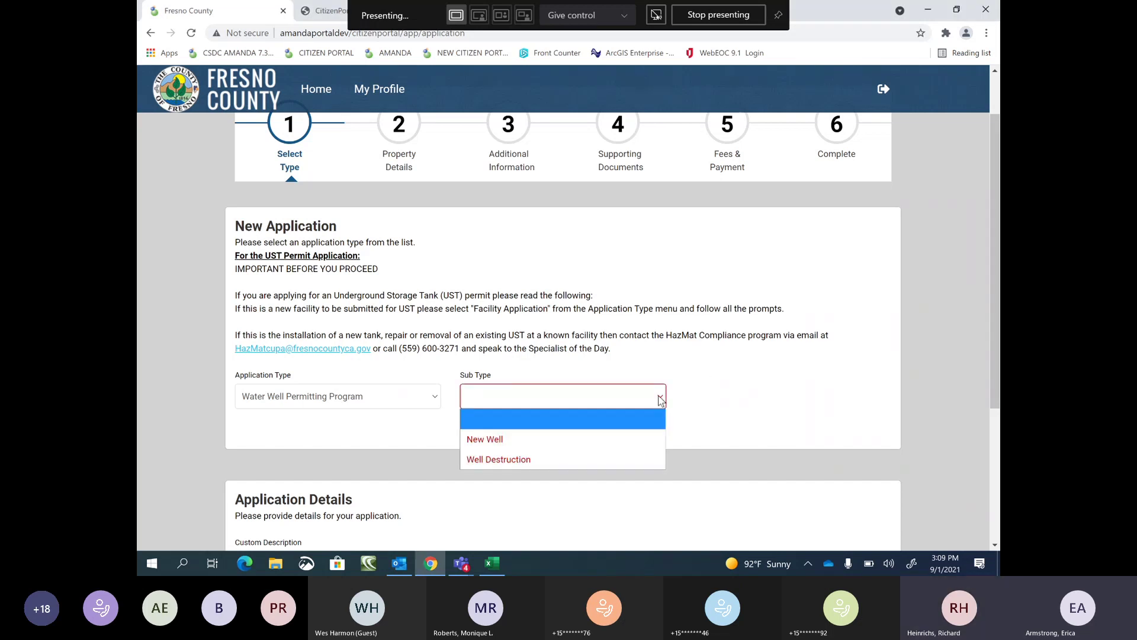
left_click(540, 447)
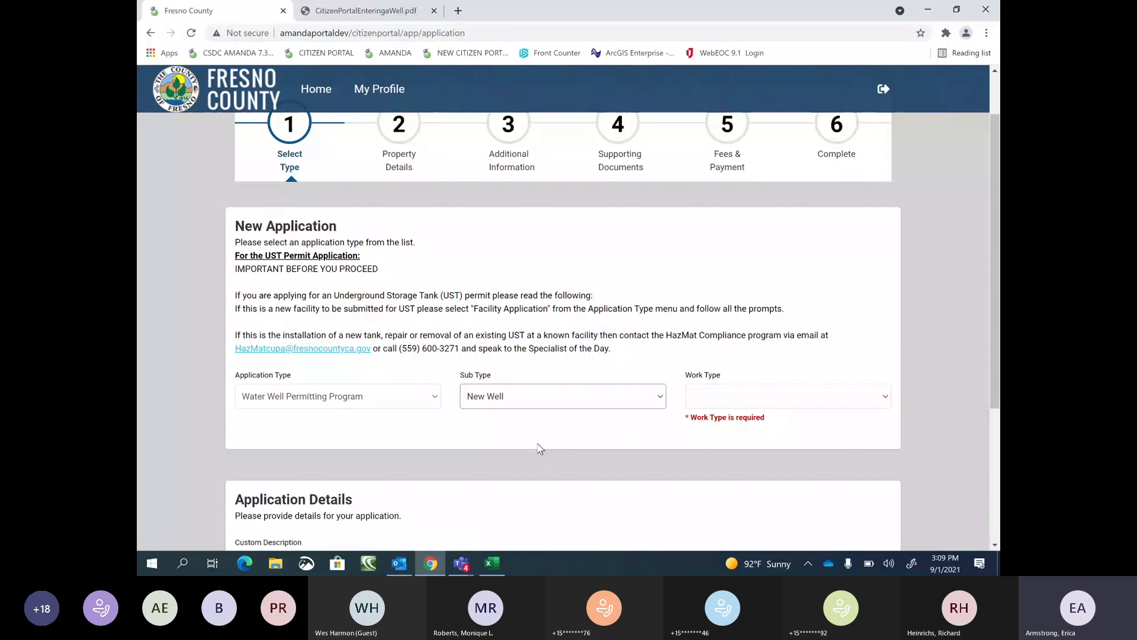
left_click(764, 396)
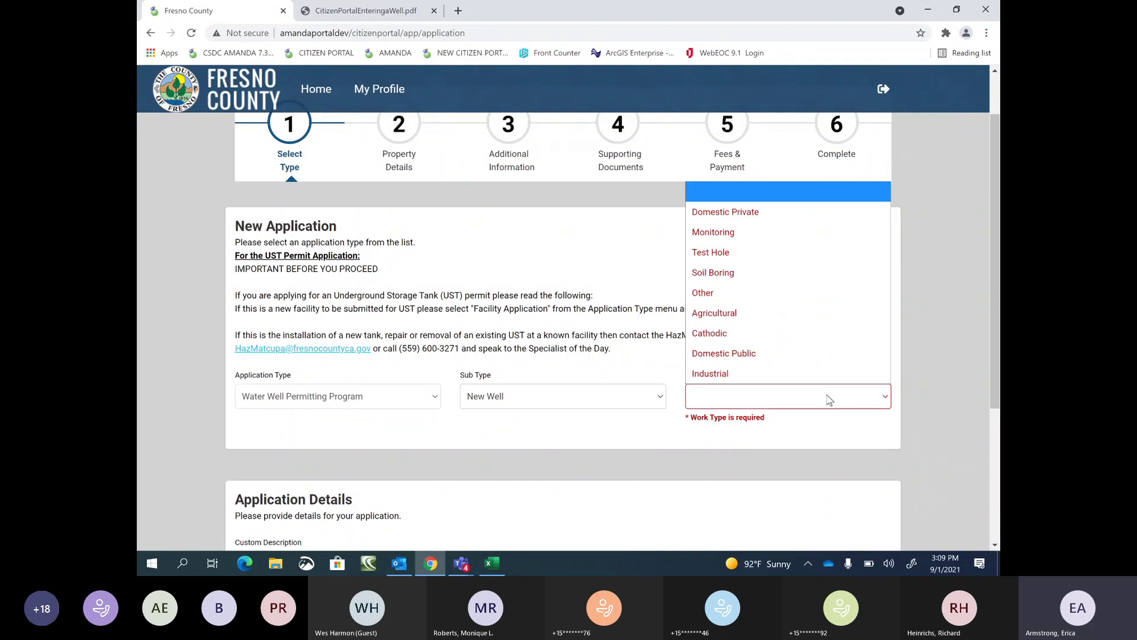
left_click(735, 213)
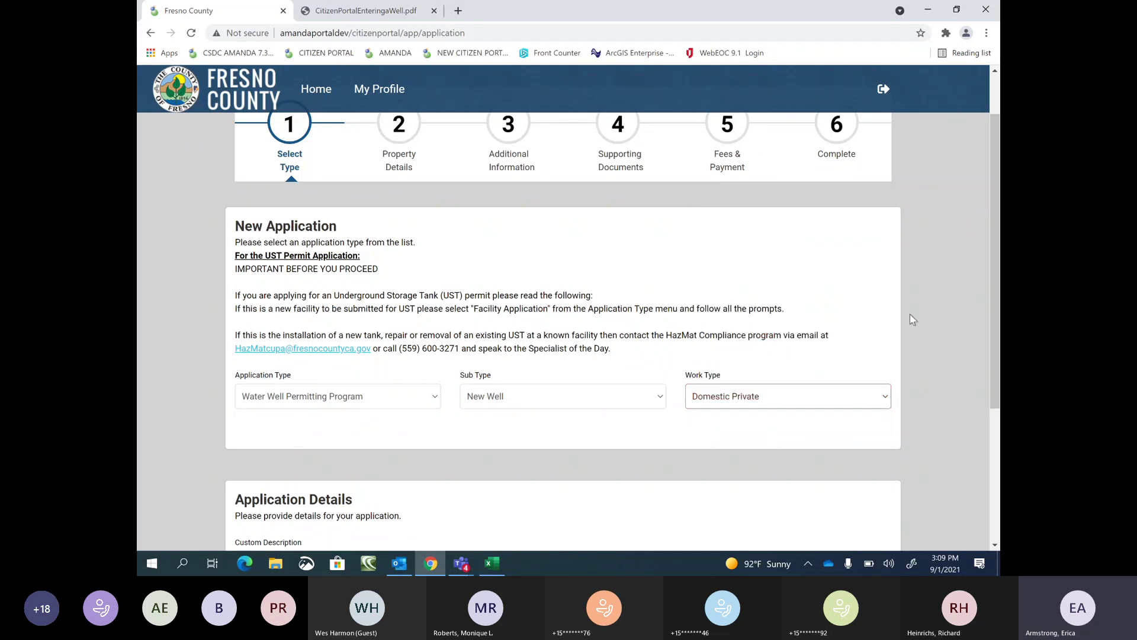
- Enter EMERGENCY as the custom description and continue to the Property Details stage
scroll(970, 325, "down", 1)
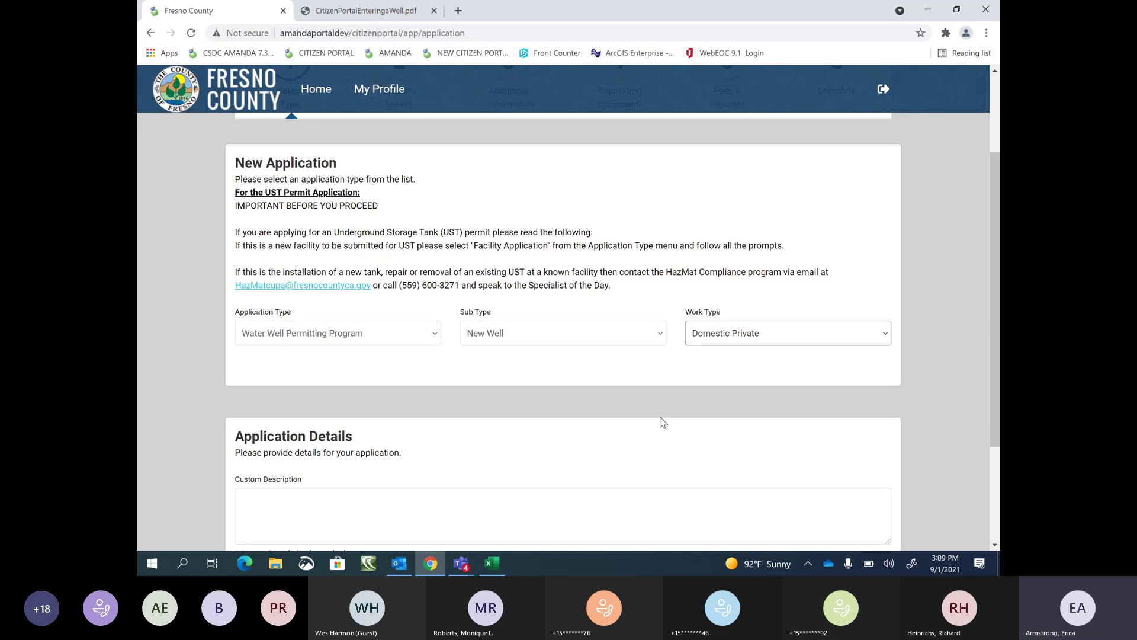
scroll(664, 422, "down", 1)
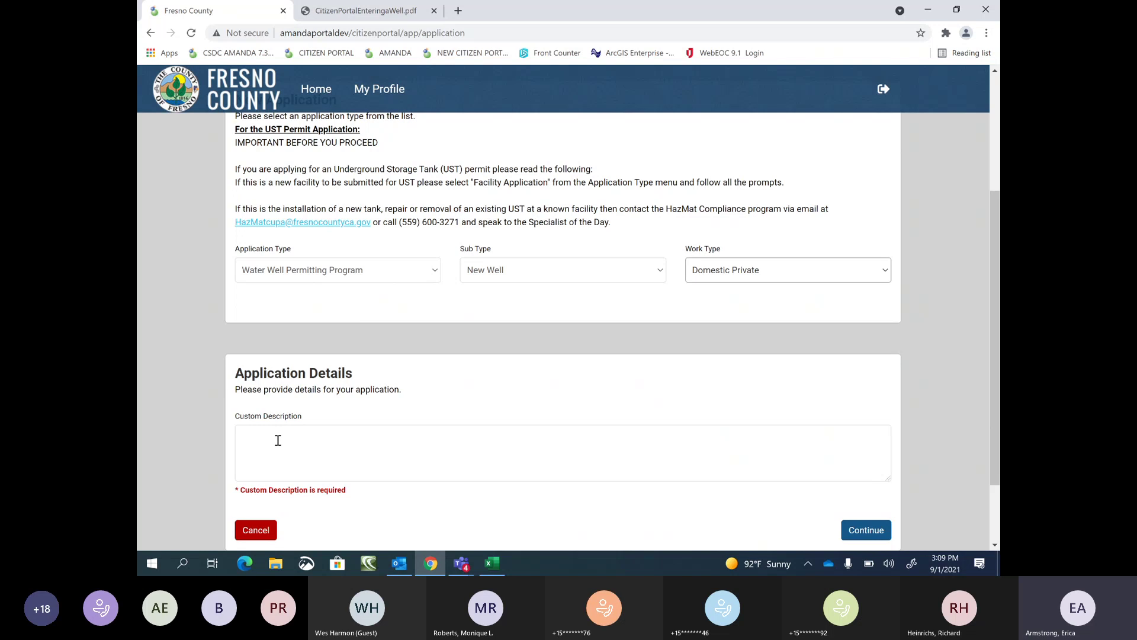
left_click(279, 436)
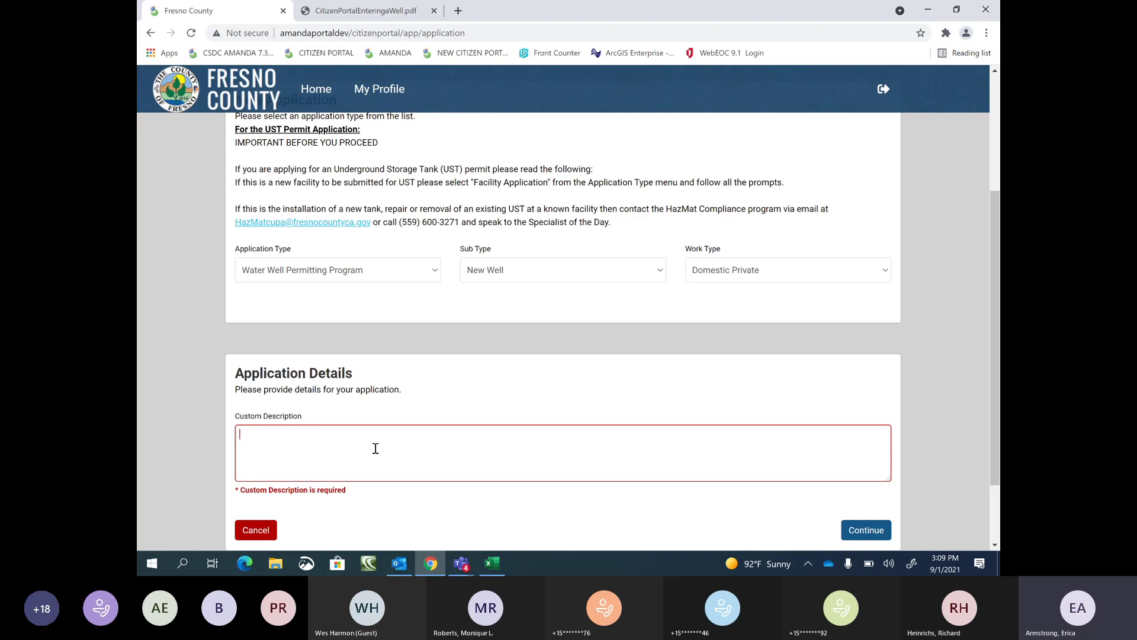
type("E")
key("BackSpace")
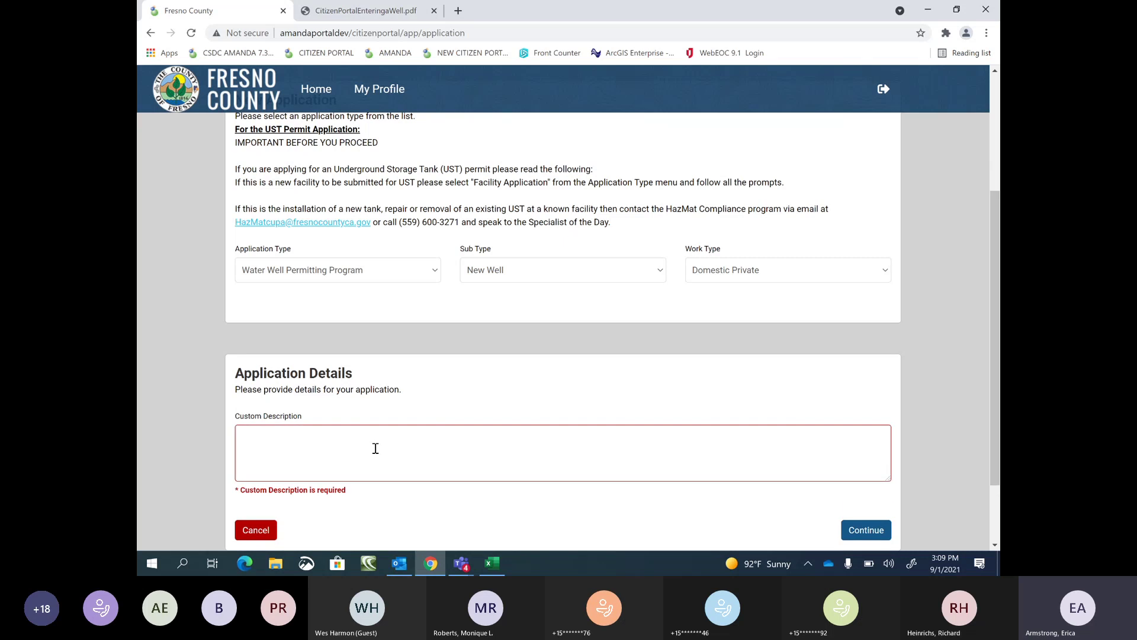
type("EMERG")
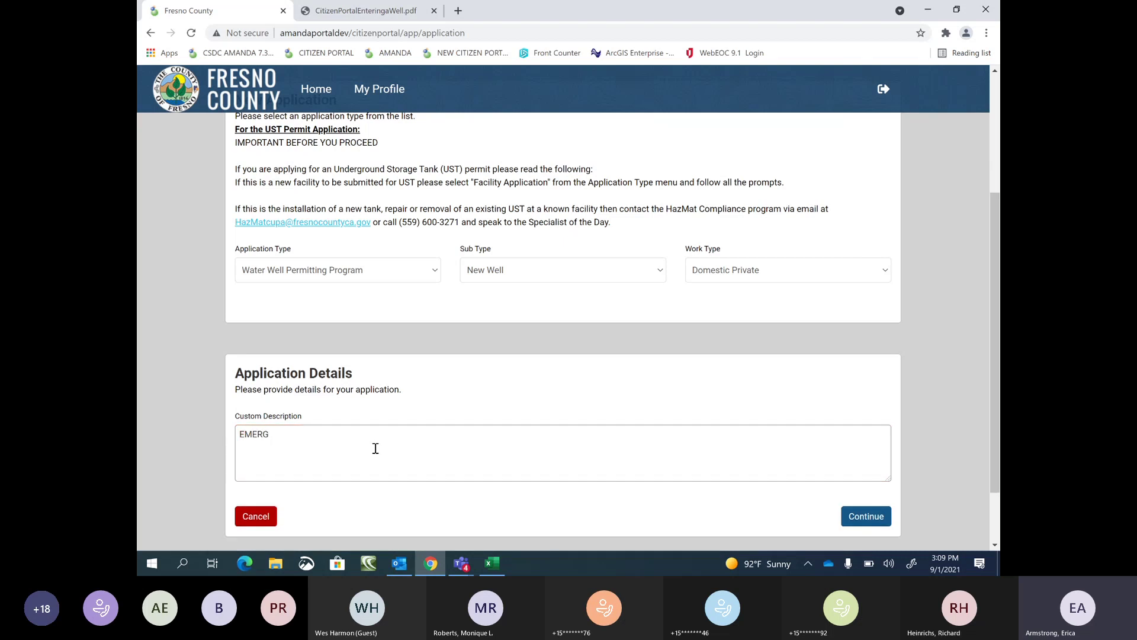
type("ENCY")
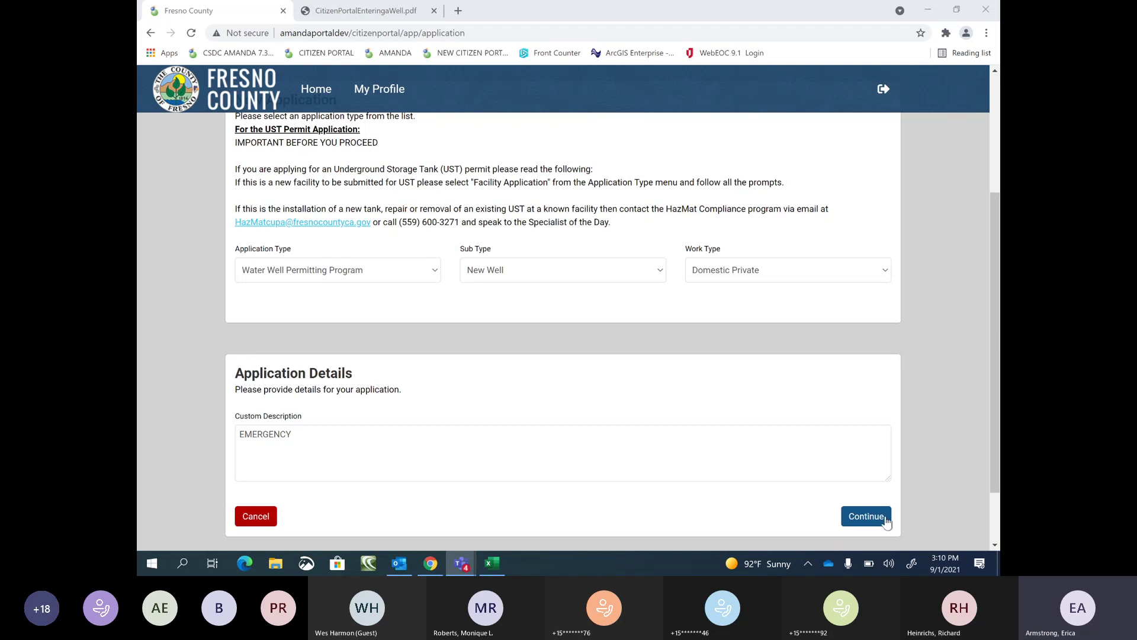
left_click(866, 517)
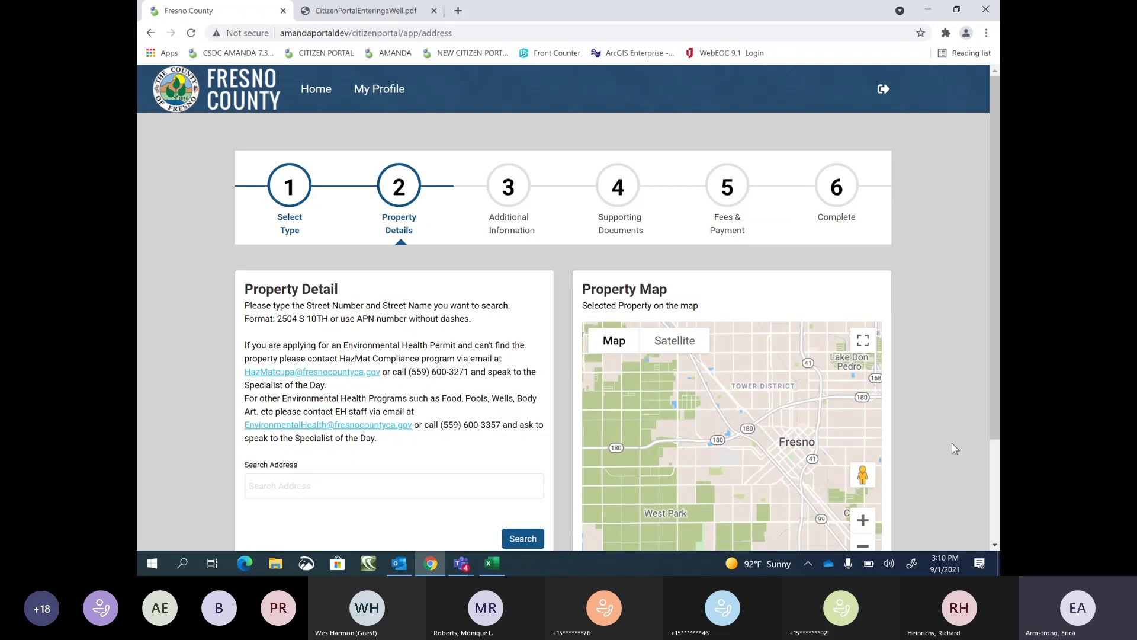
scroll(948, 432, "down", 1)
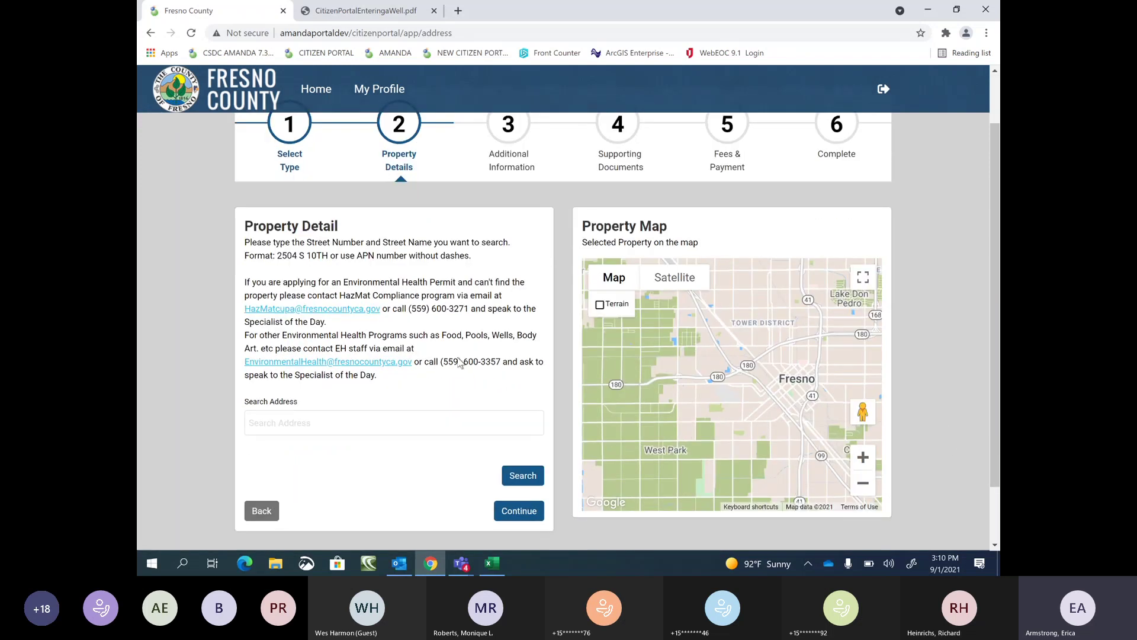
- Search for the property by its parcel number (APN) without dashes and select the matching address
left_click(326, 424)
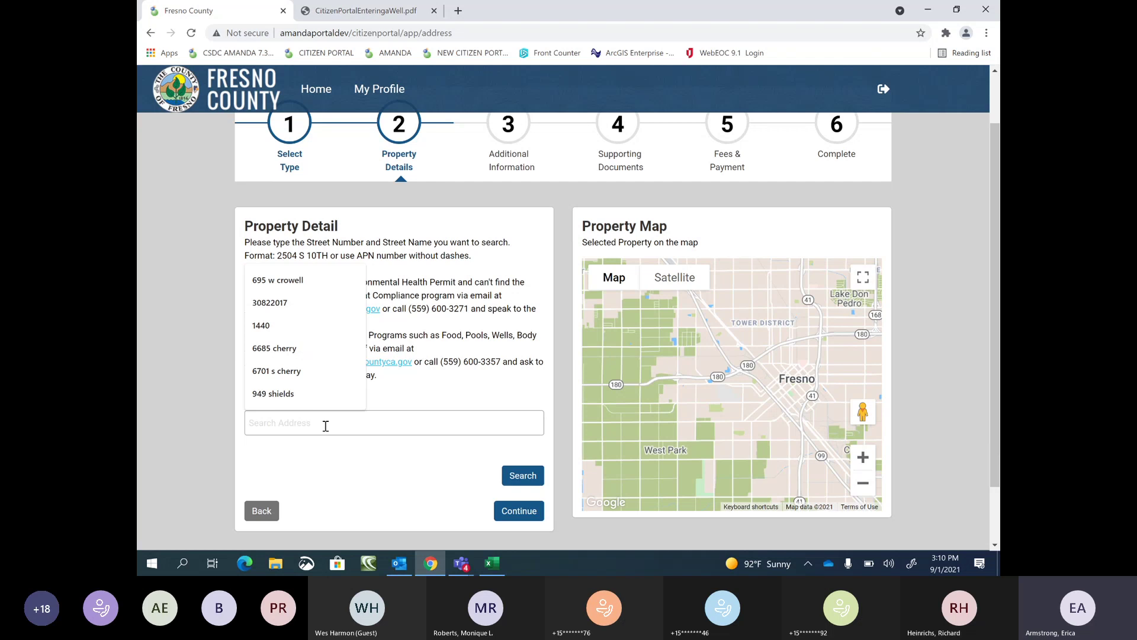
type("3")
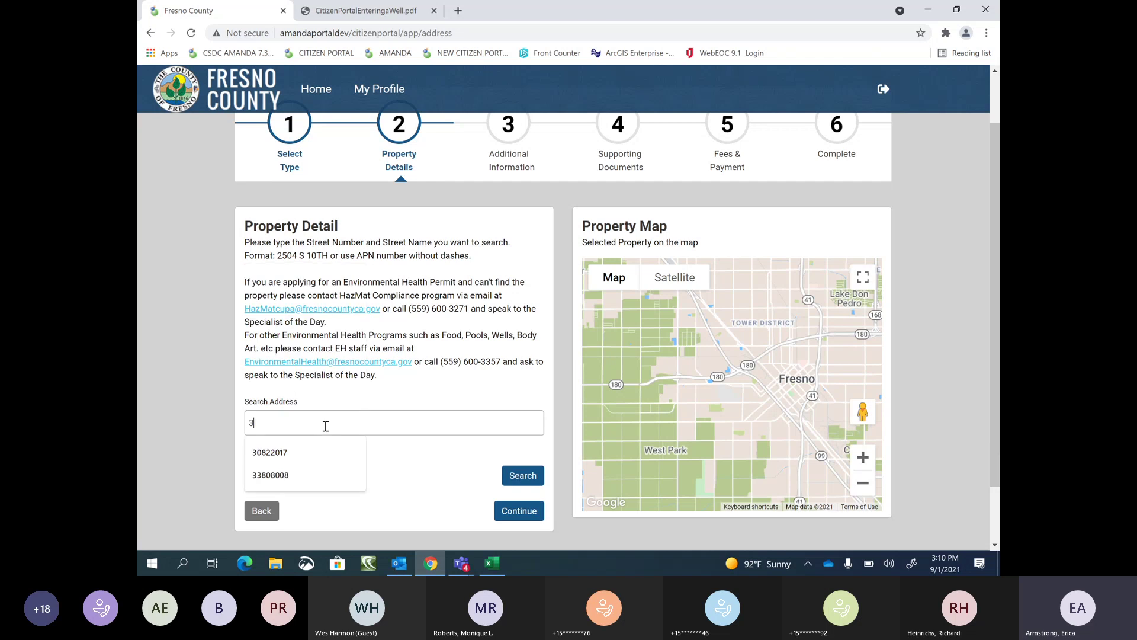
type("0")
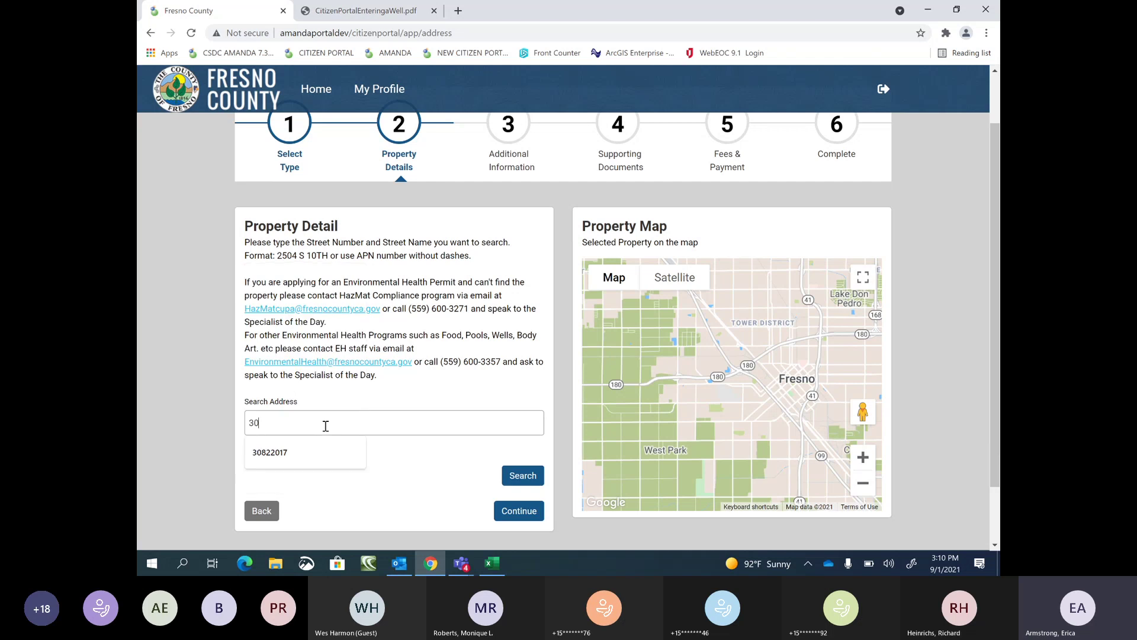
type("8372")
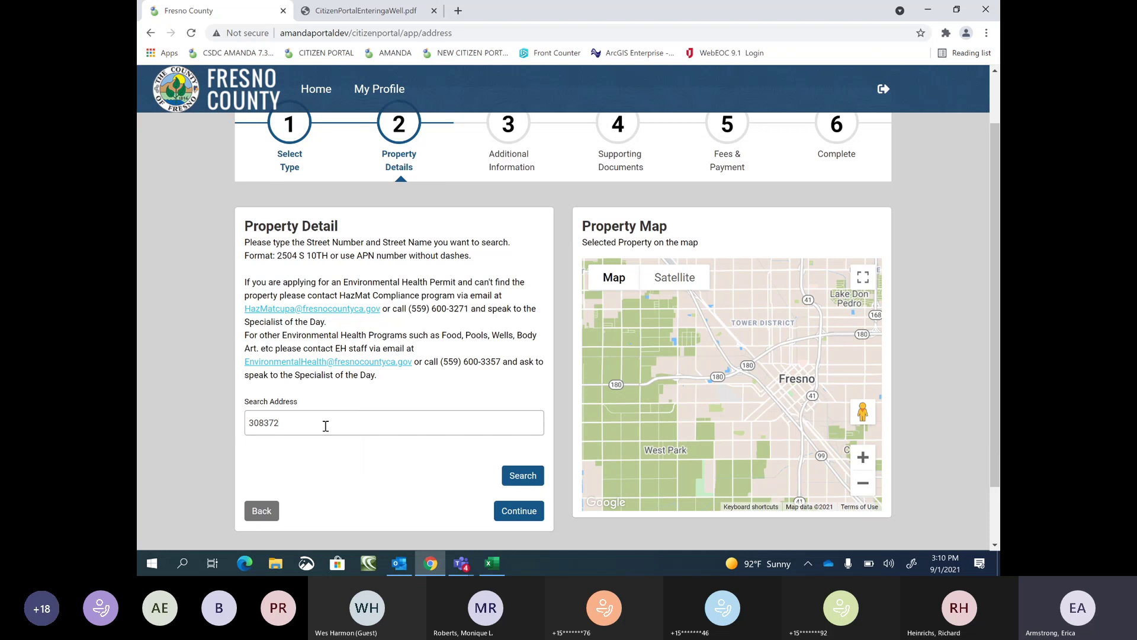
type("06")
left_click(523, 475)
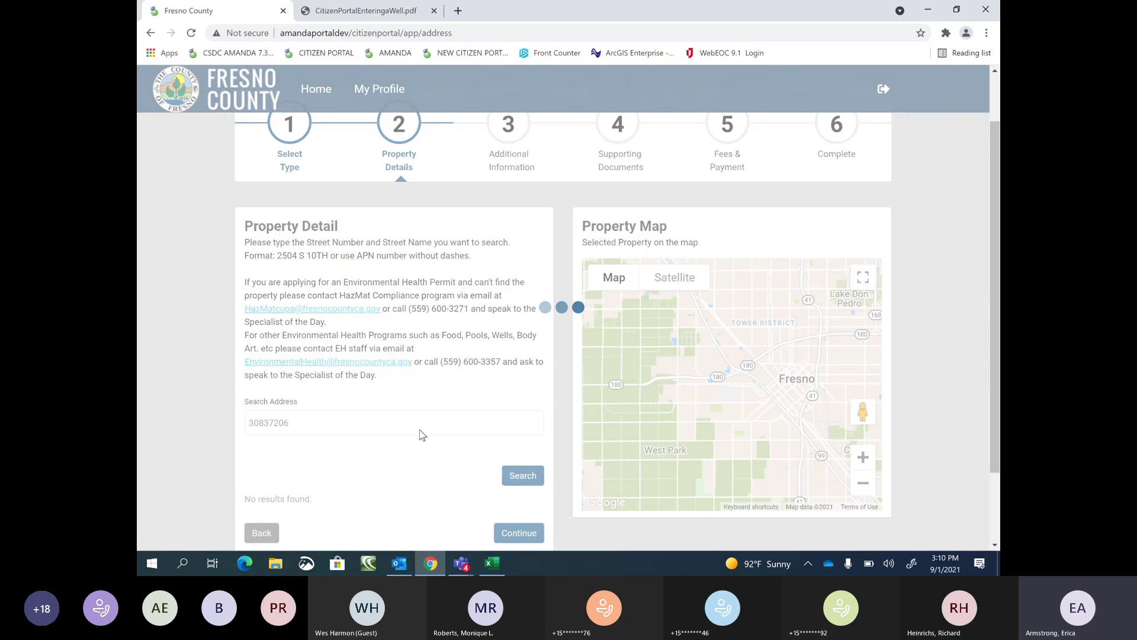
scroll(414, 438, "down", 2)
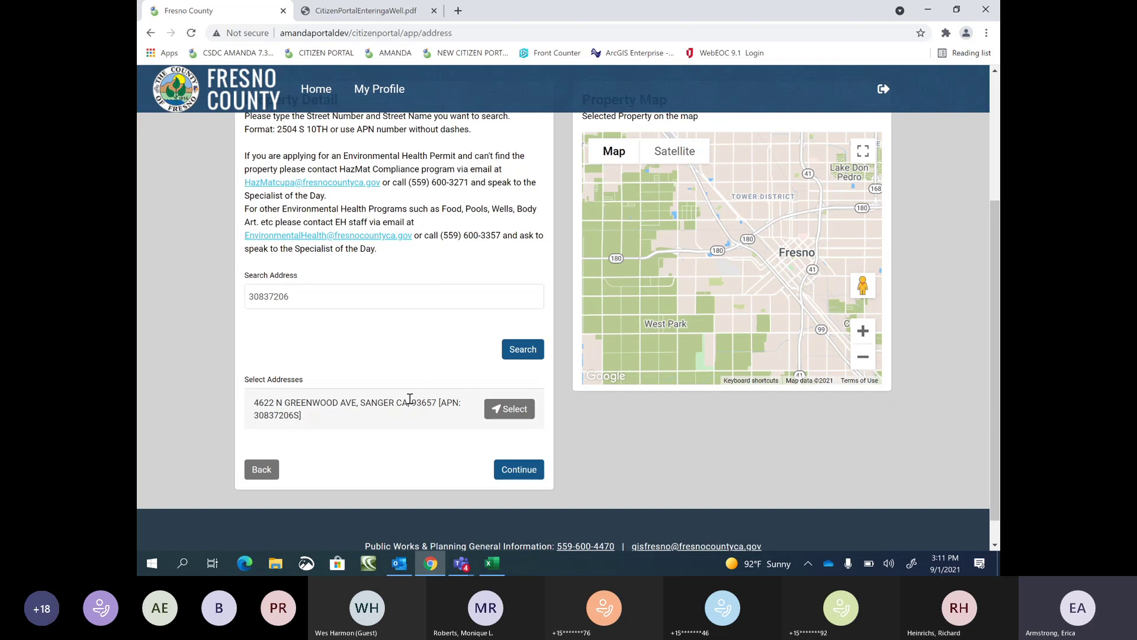
left_click(496, 410)
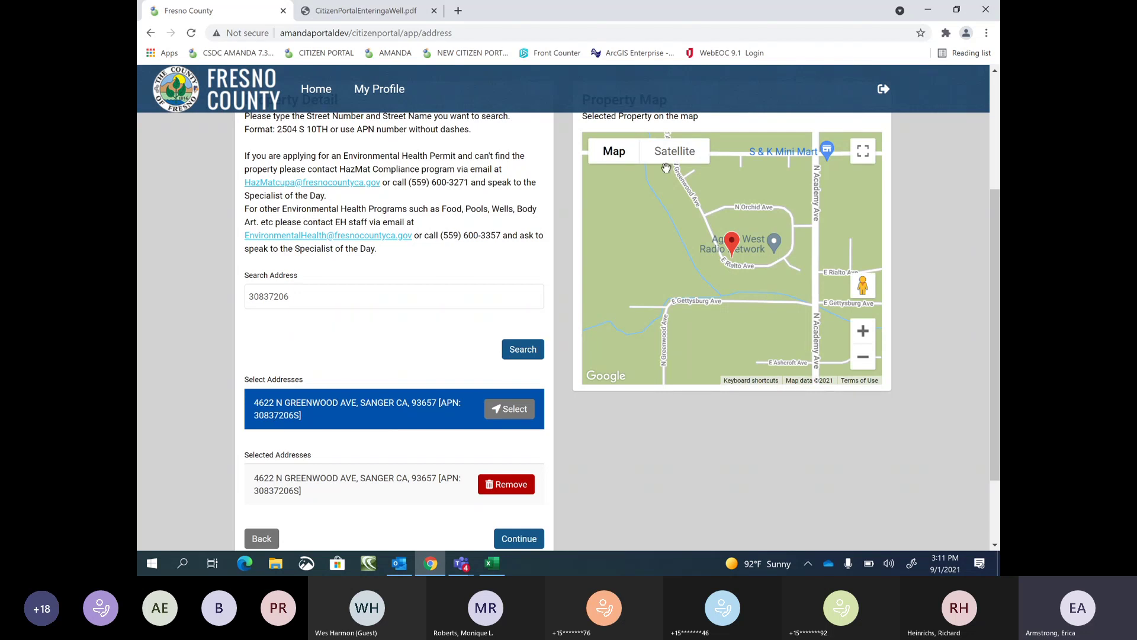
- Remove the selected property address, select it again and continue to the Additional Information stage
mouse_move(733, 243)
scroll(391, 452, "down", 1)
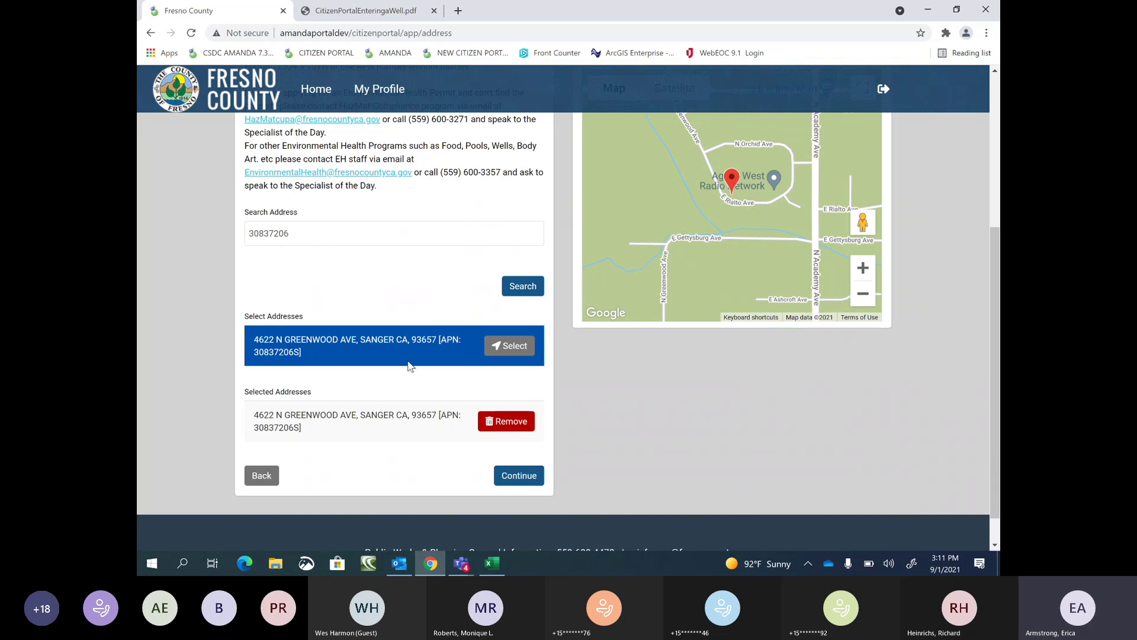
left_click(497, 423)
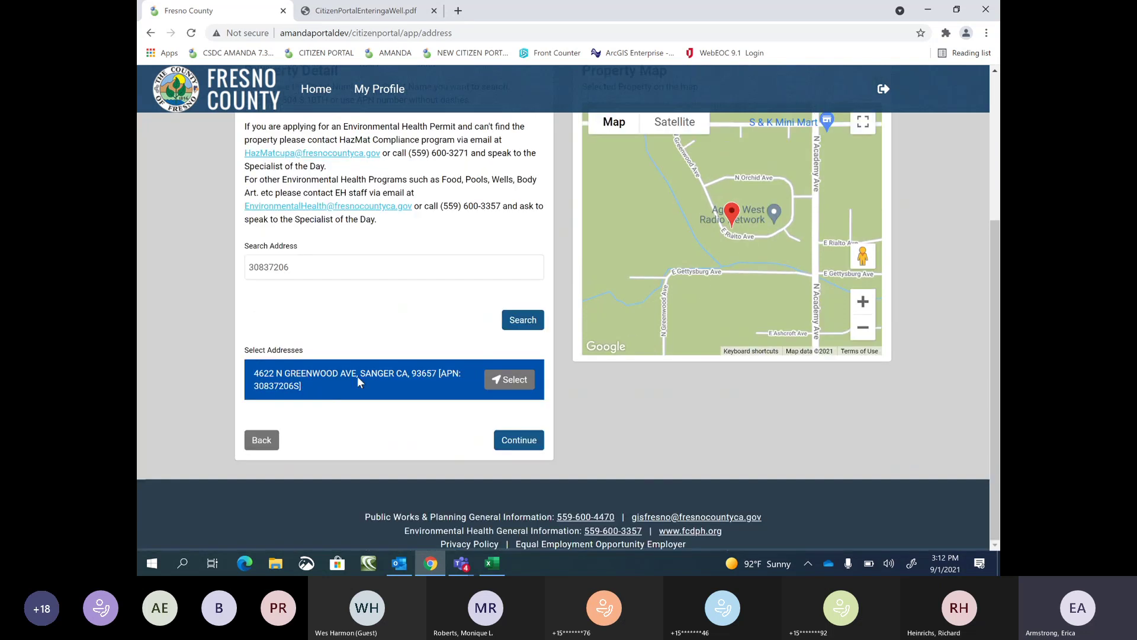
left_click(515, 380)
scroll(462, 415, "down", 1)
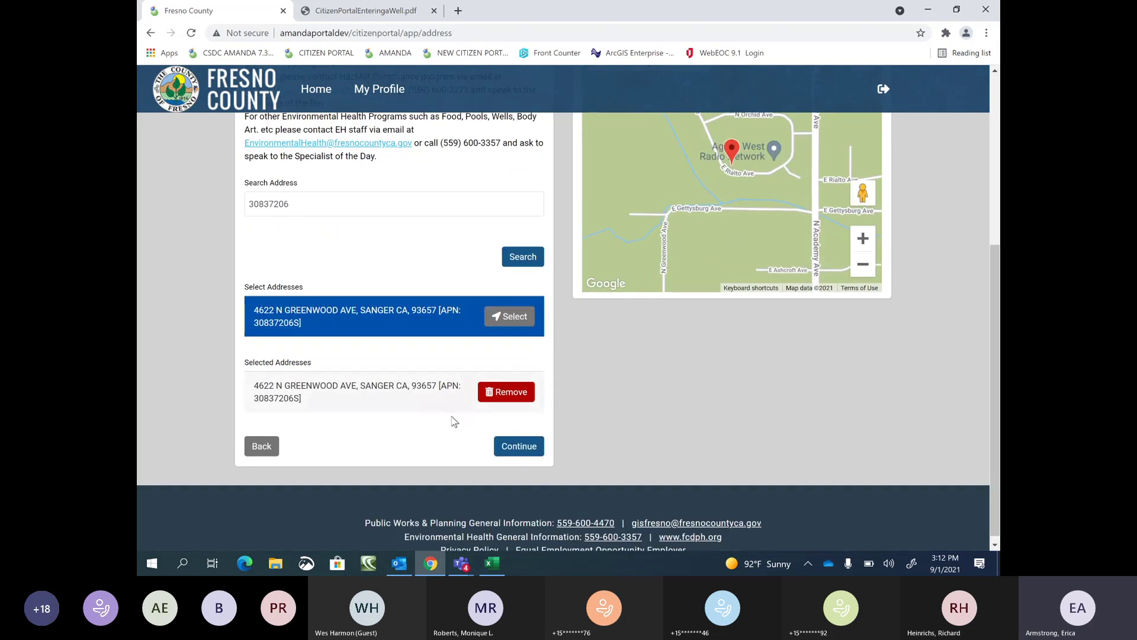
left_click(520, 448)
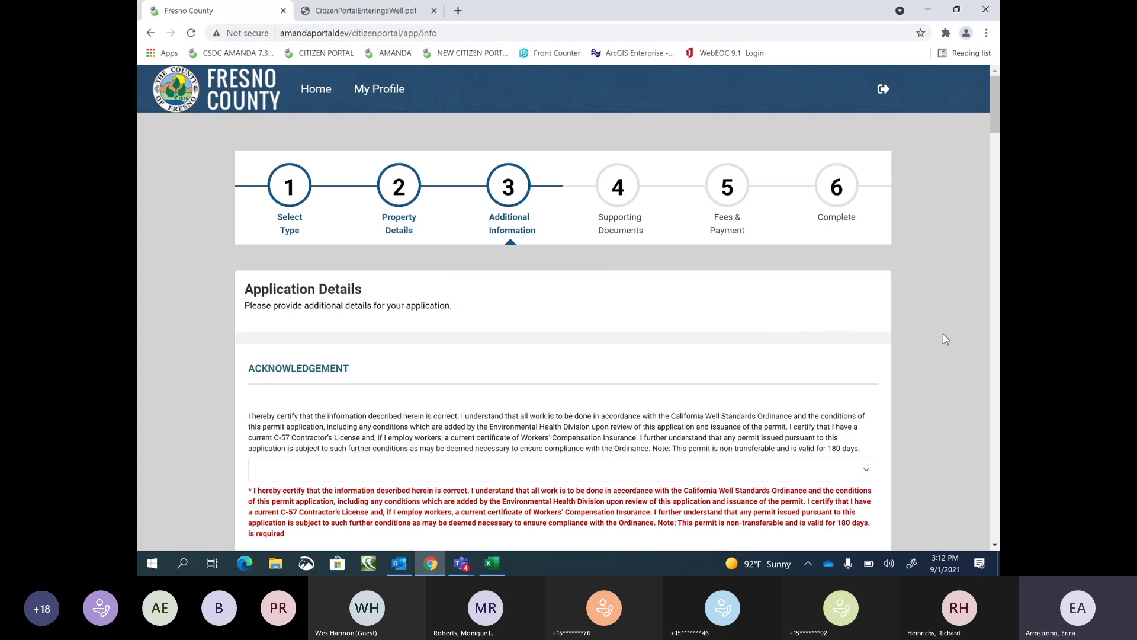
- Answer Yes to the acknowledgement certifying compliance with the California Well Standards Ordinance and permit conditions
scroll(951, 343, "down", 2)
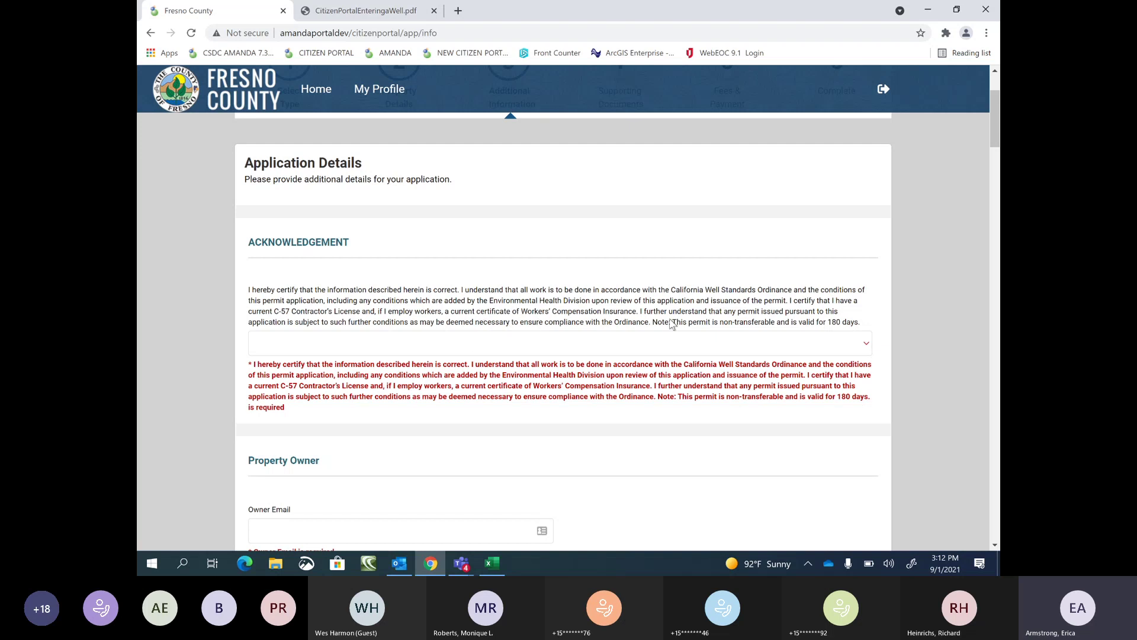
left_click(866, 345)
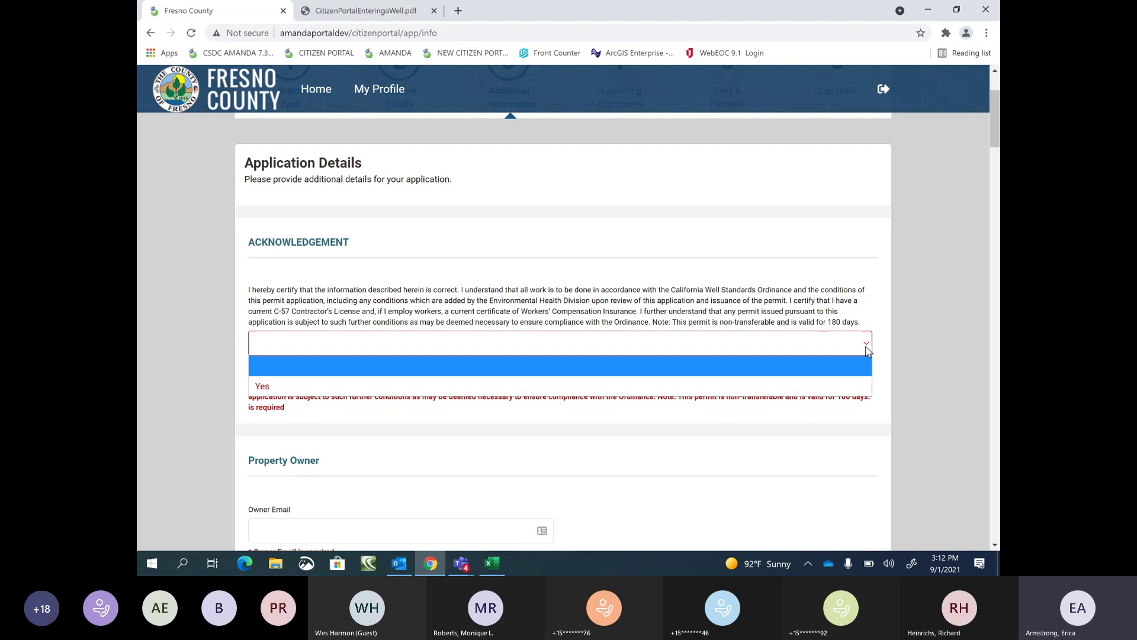
left_click(738, 388)
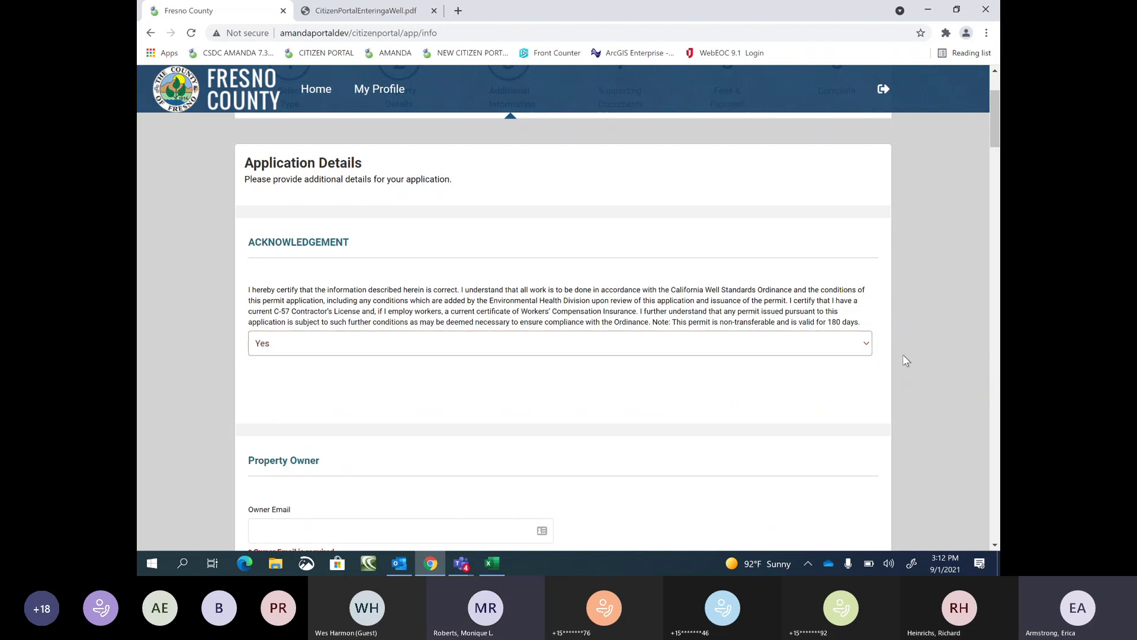
- Fill in the property owner's e-mail with the first saved autofill suggestion
scroll(903, 356, "down", 1)
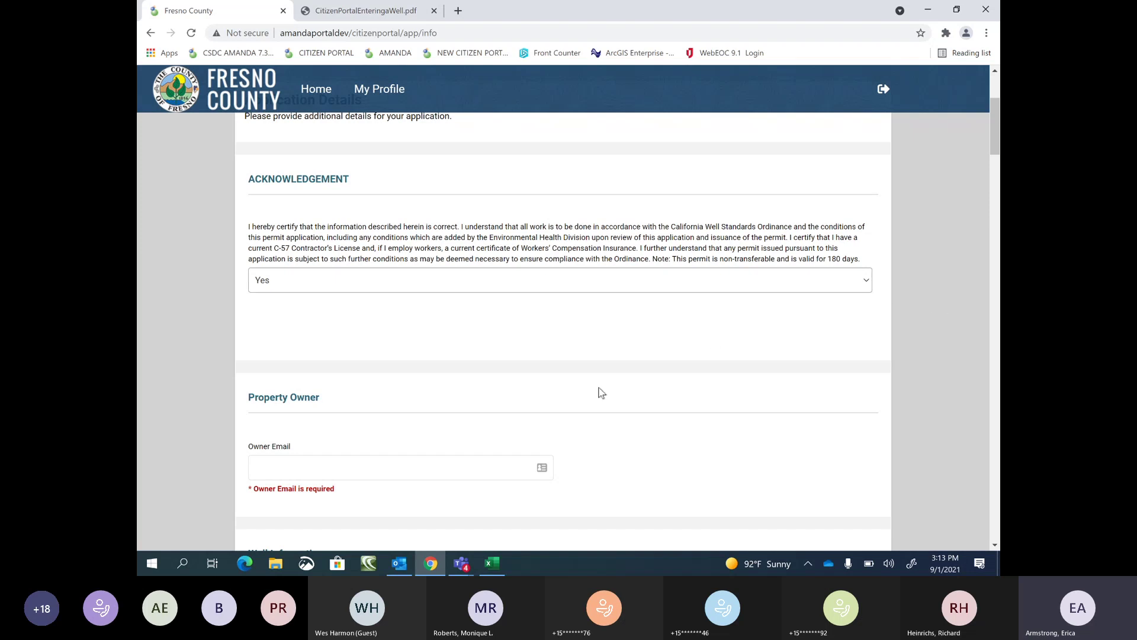
scroll(784, 373, "down", 1)
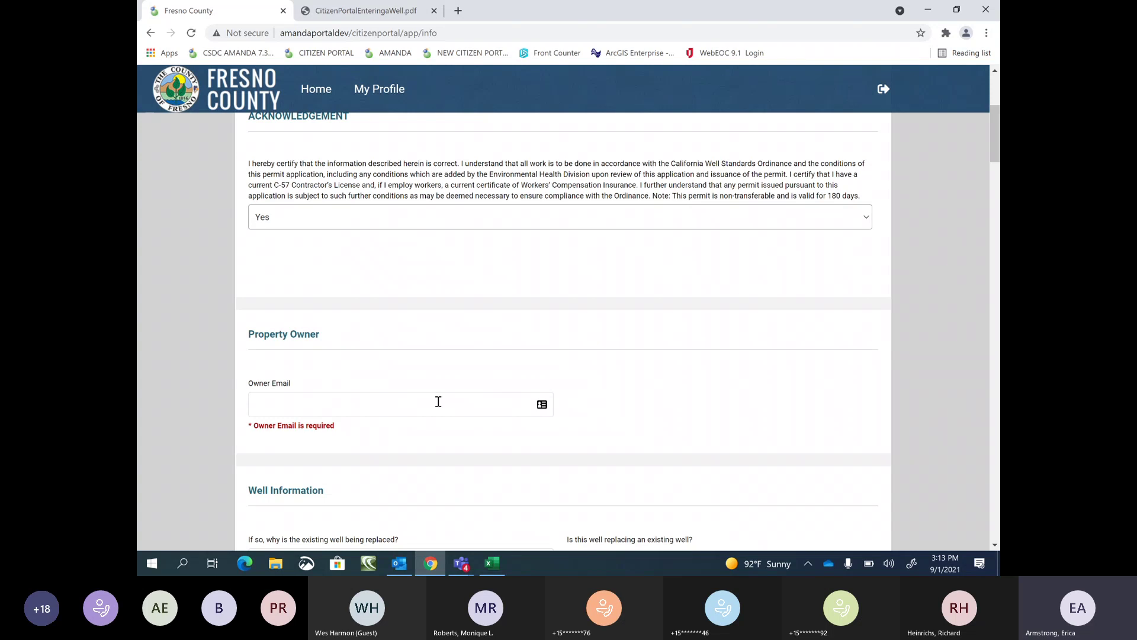
left_click(404, 403)
left_click(704, 325)
scroll(704, 324, "down", 2)
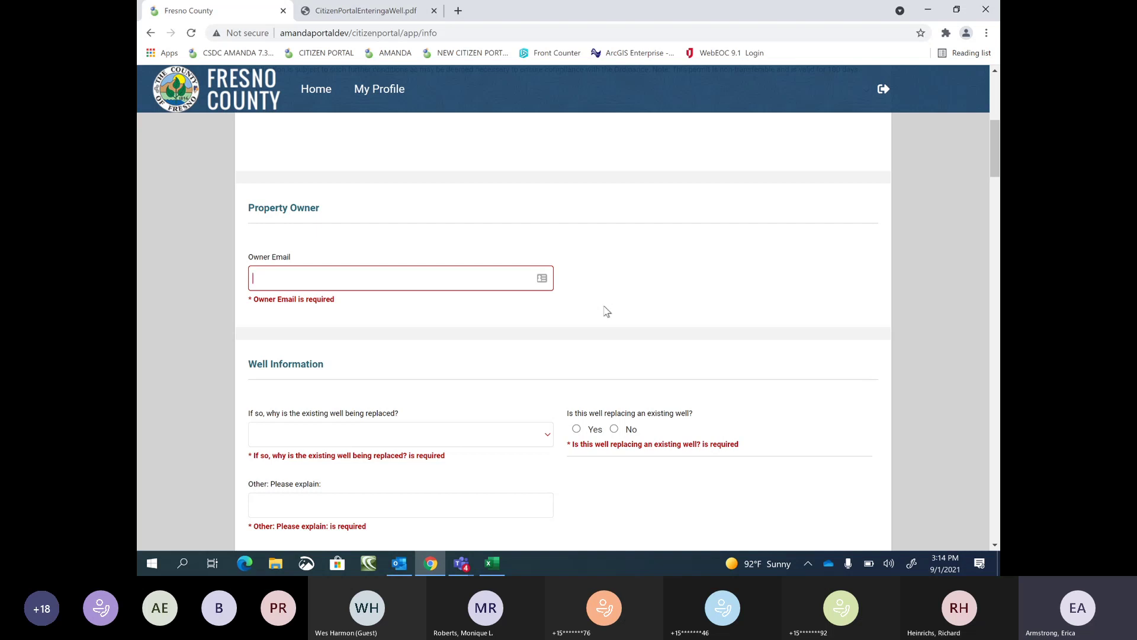
left_click(406, 283)
left_click(362, 285)
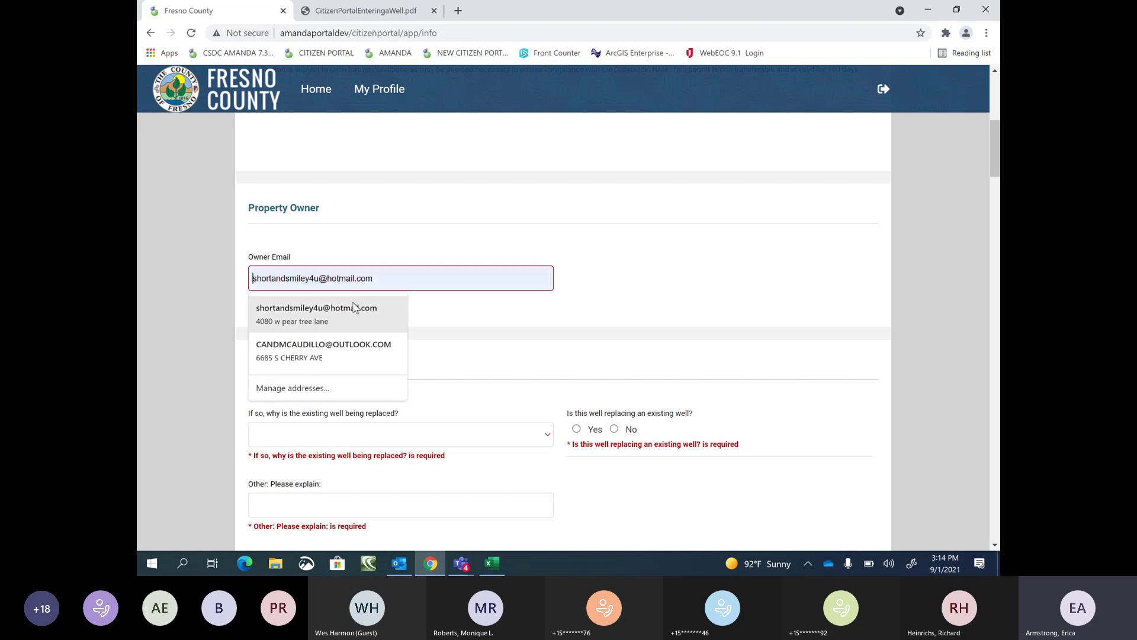
left_click(310, 312)
- Mark the well as replacing an existing well and set the replacement reason to Well is dry
scroll(766, 343, "down", 3)
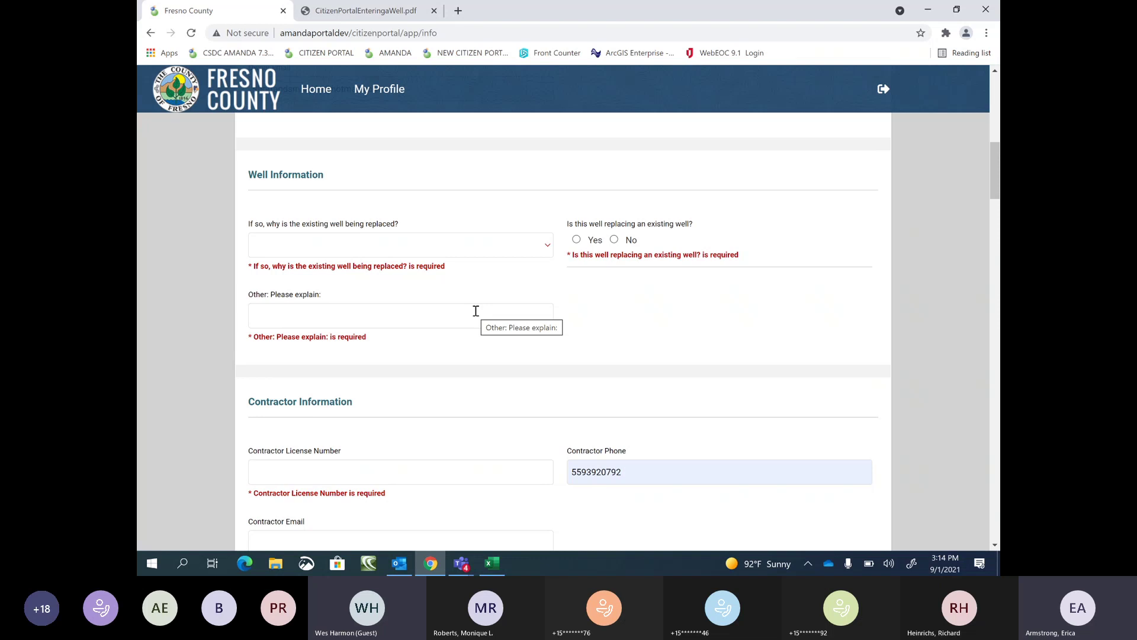
scroll(475, 310, "up", 3)
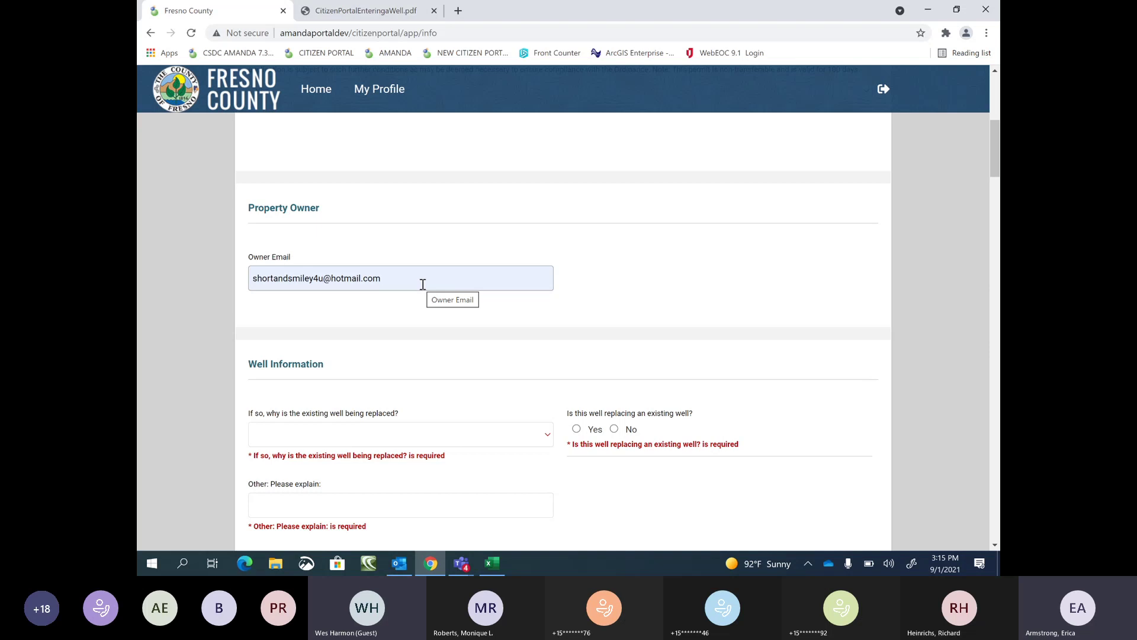
scroll(479, 325, "down", 1)
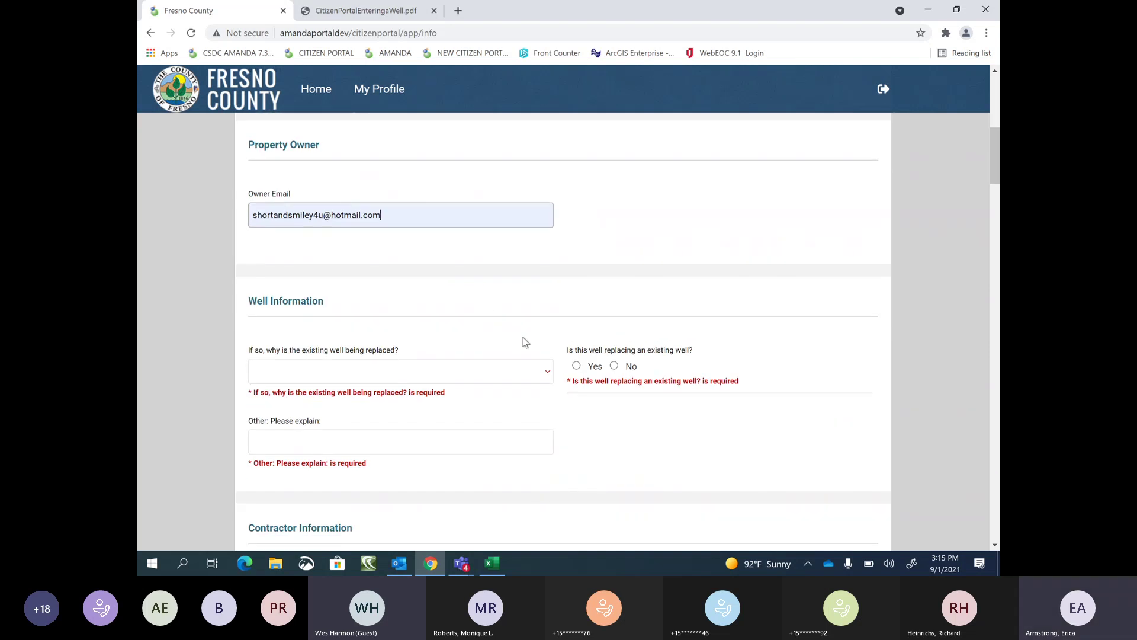
scroll(521, 342, "down", 2)
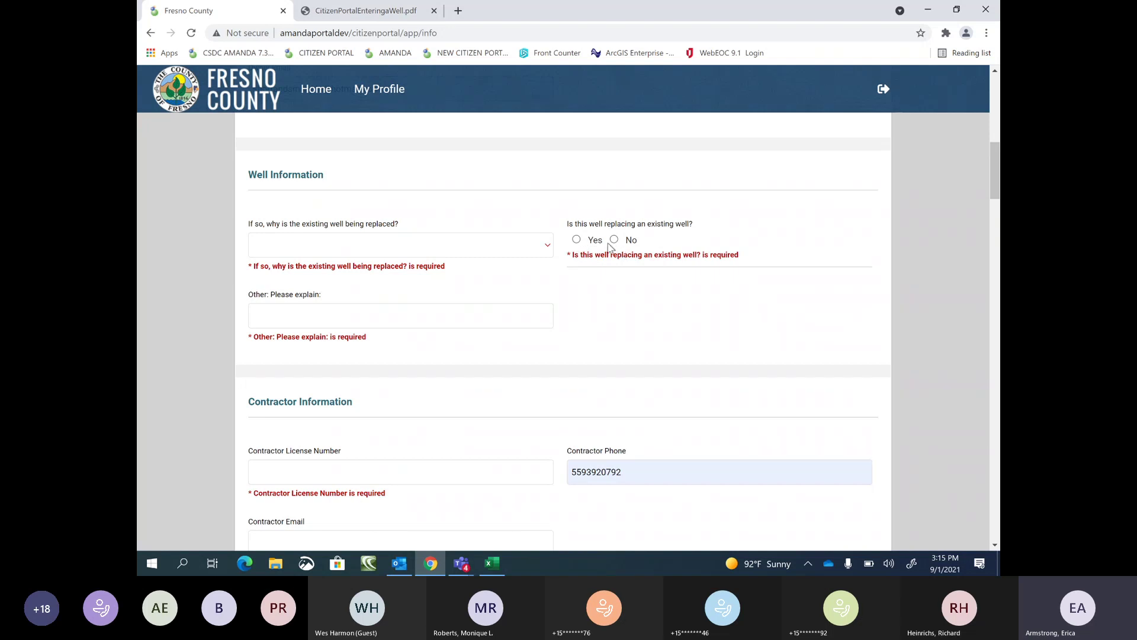
left_click(576, 240)
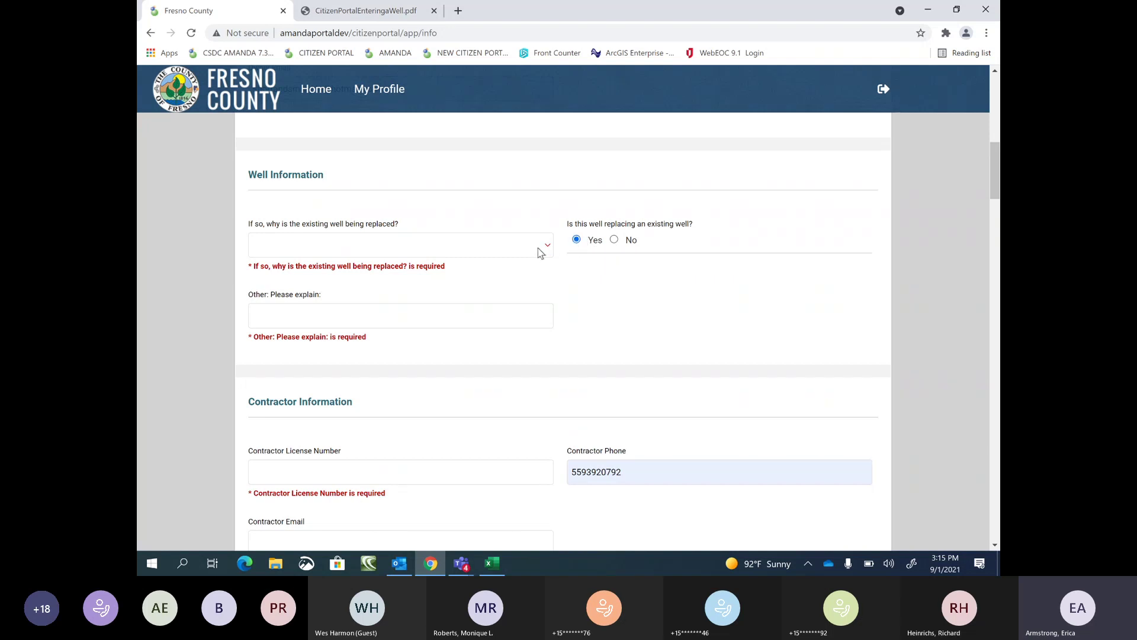
left_click(538, 248)
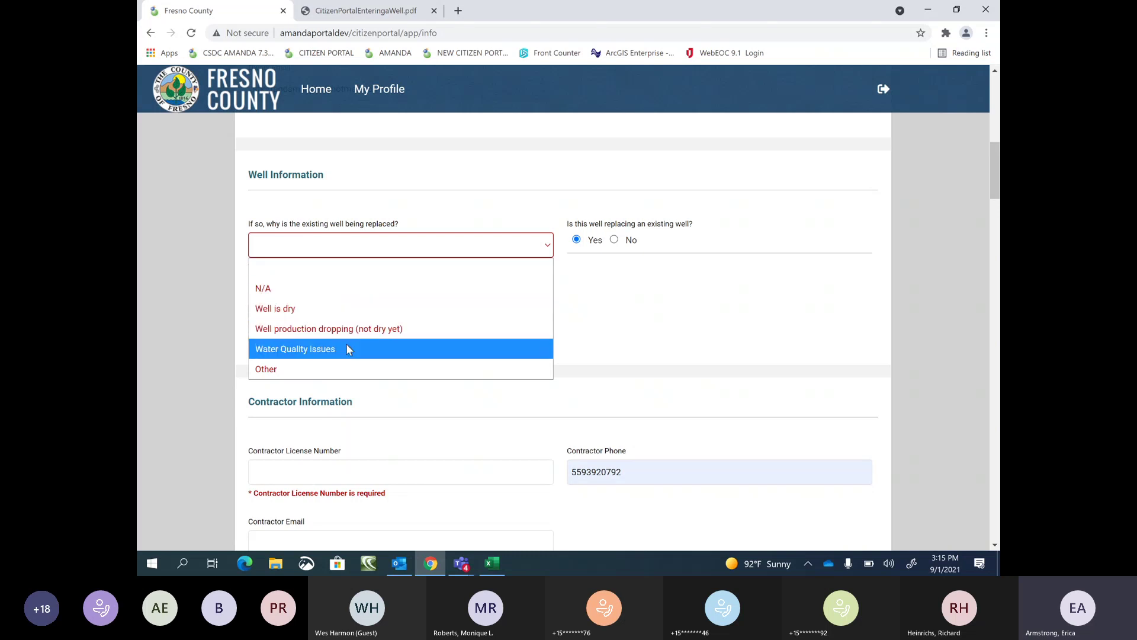
left_click(310, 315)
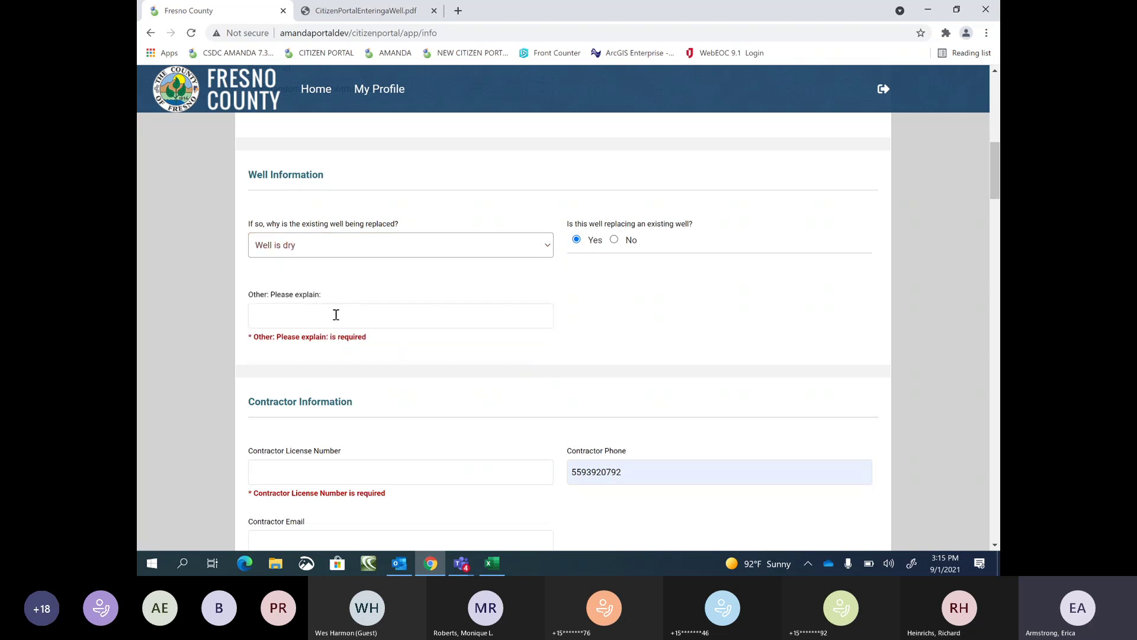
- Enter N/A as the Other explanation in the well information and copy that text
left_click(335, 314)
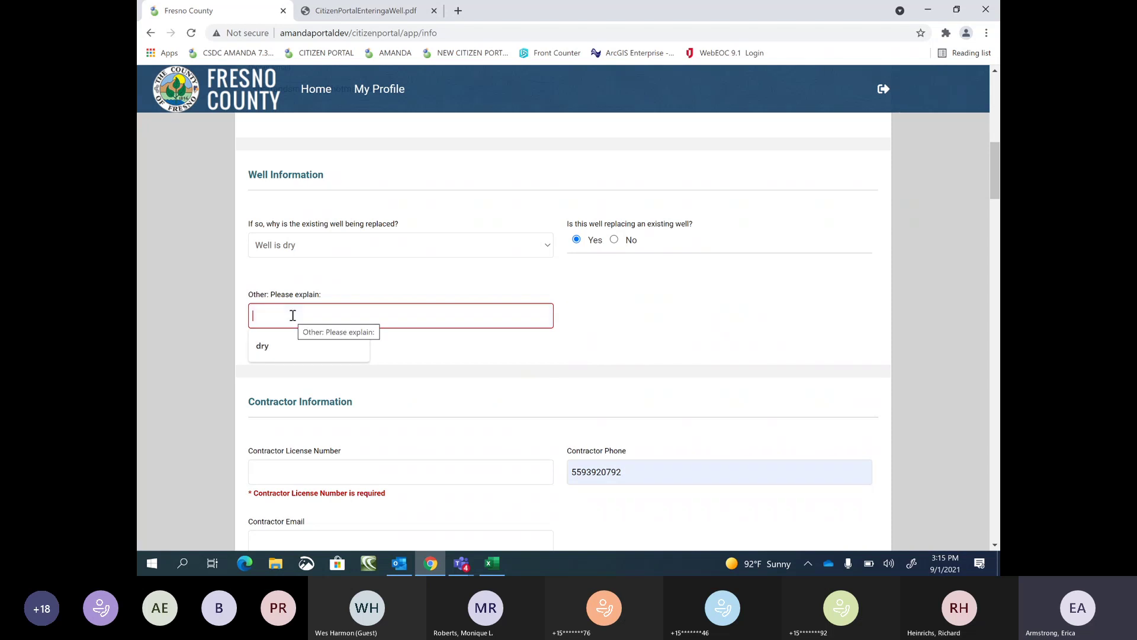
type("N")
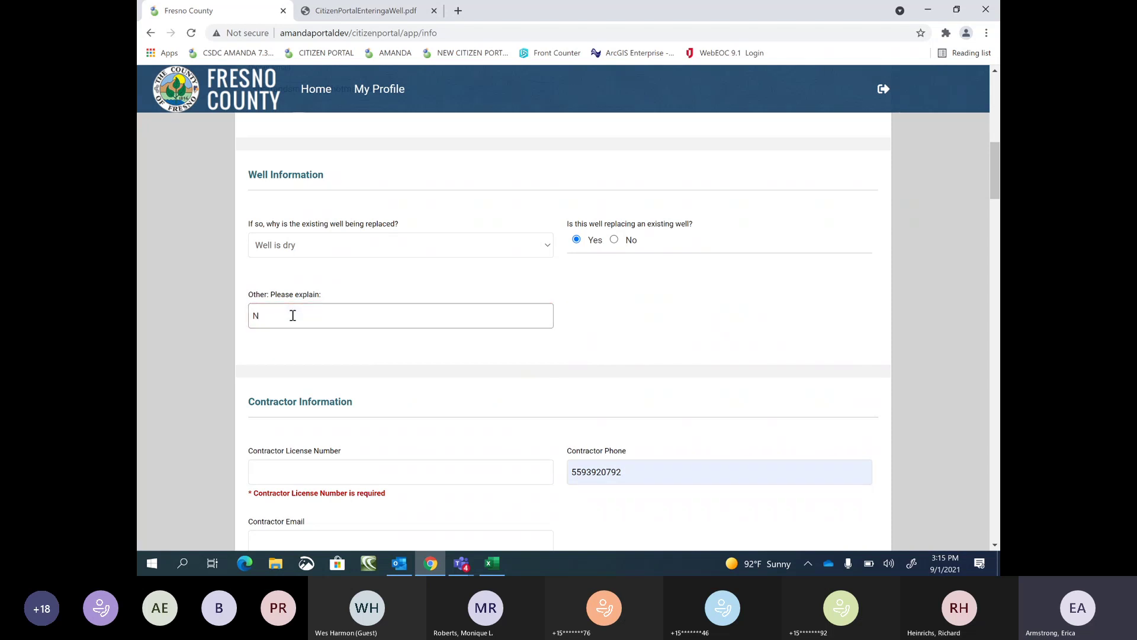
type("/A")
left_click_drag(275, 315, 235, 314)
right_click(259, 322)
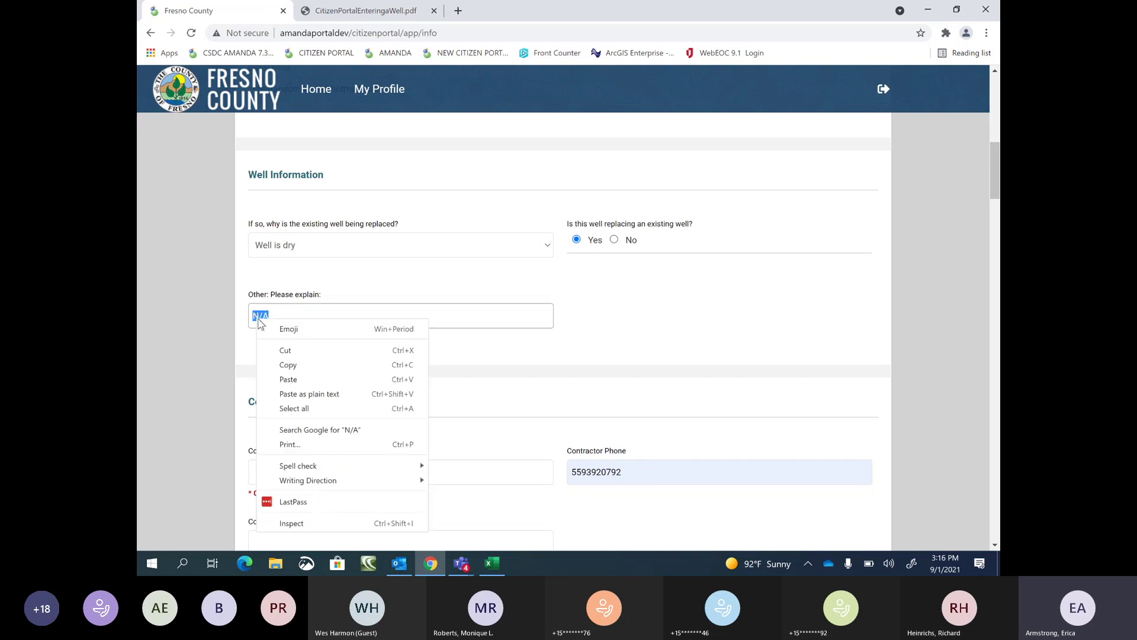
left_click(271, 364)
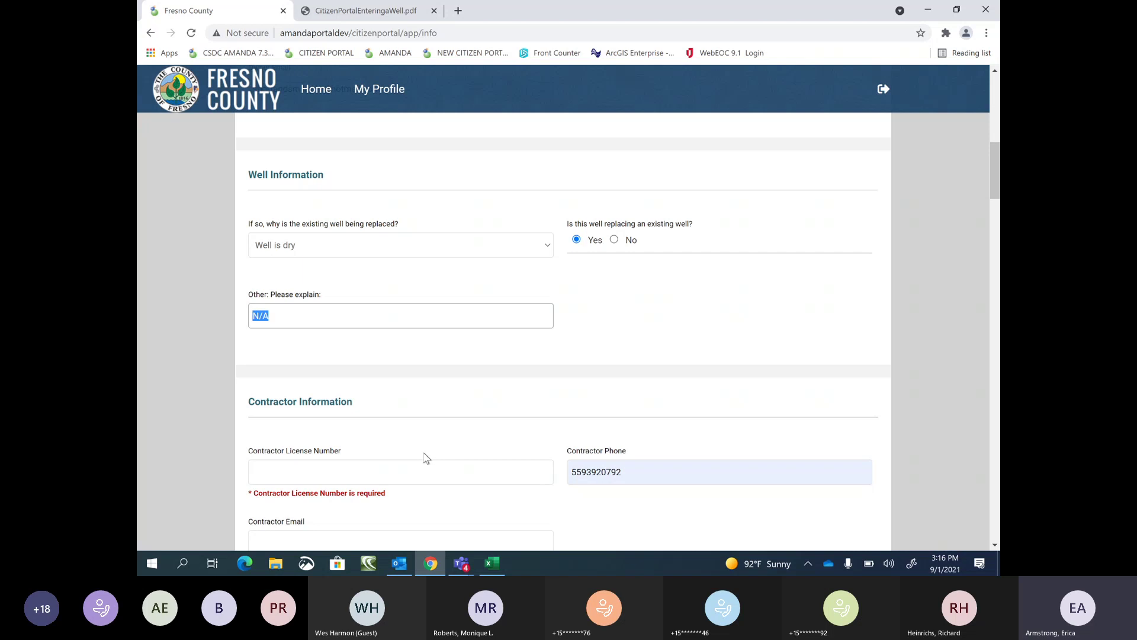
- Fill in the contractor's license number and e-mail from the saved suggestions
scroll(434, 440, "down", 1)
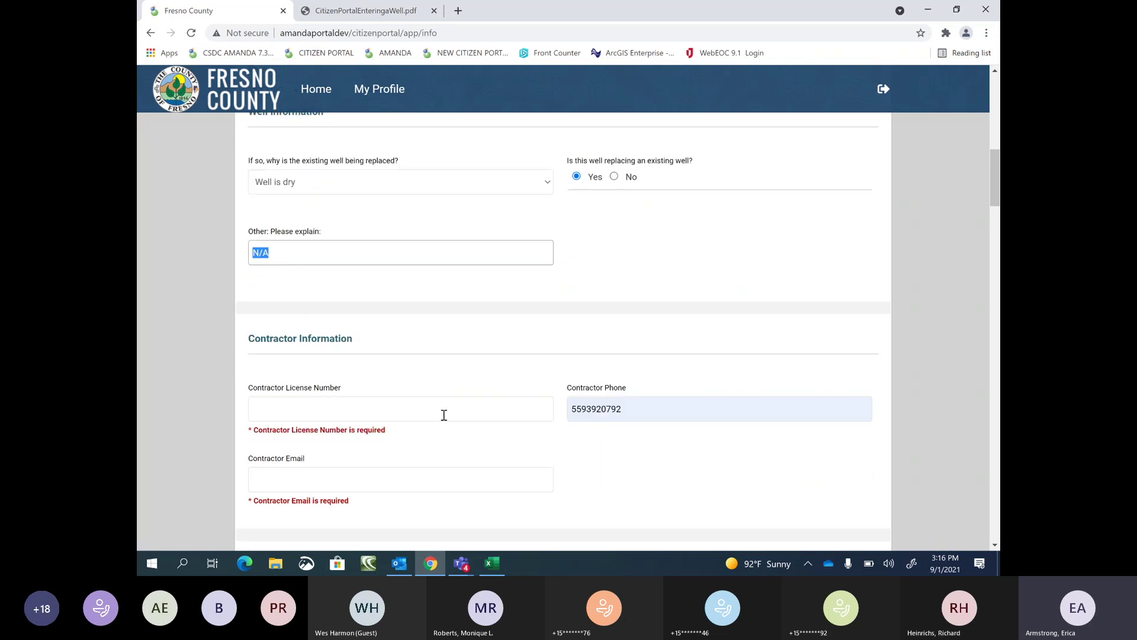
left_click(431, 412)
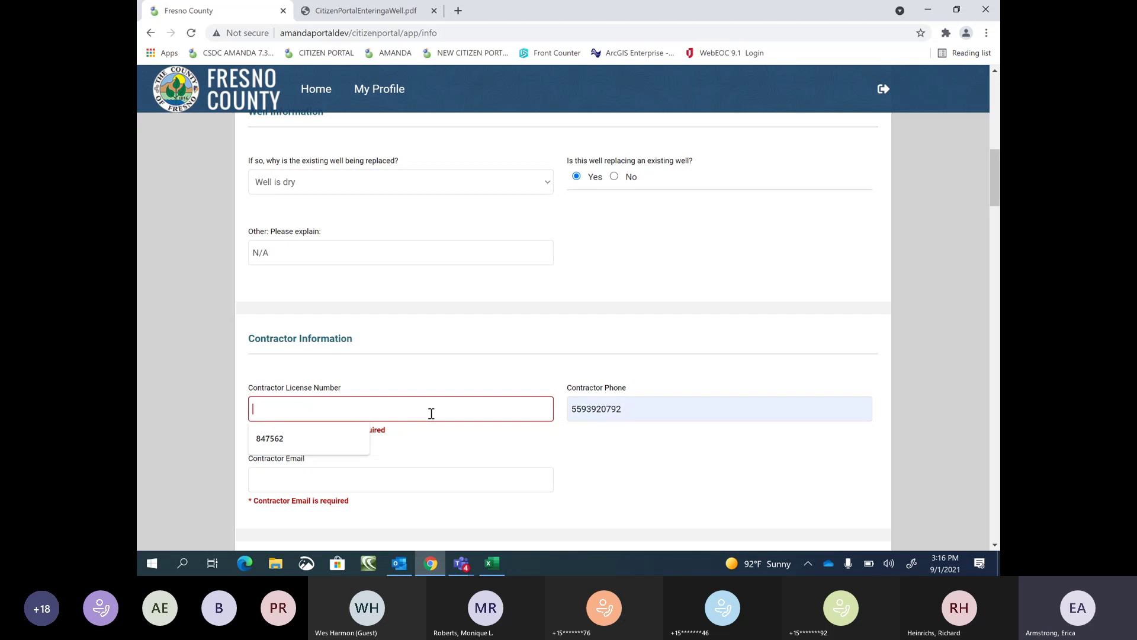
left_click(307, 443)
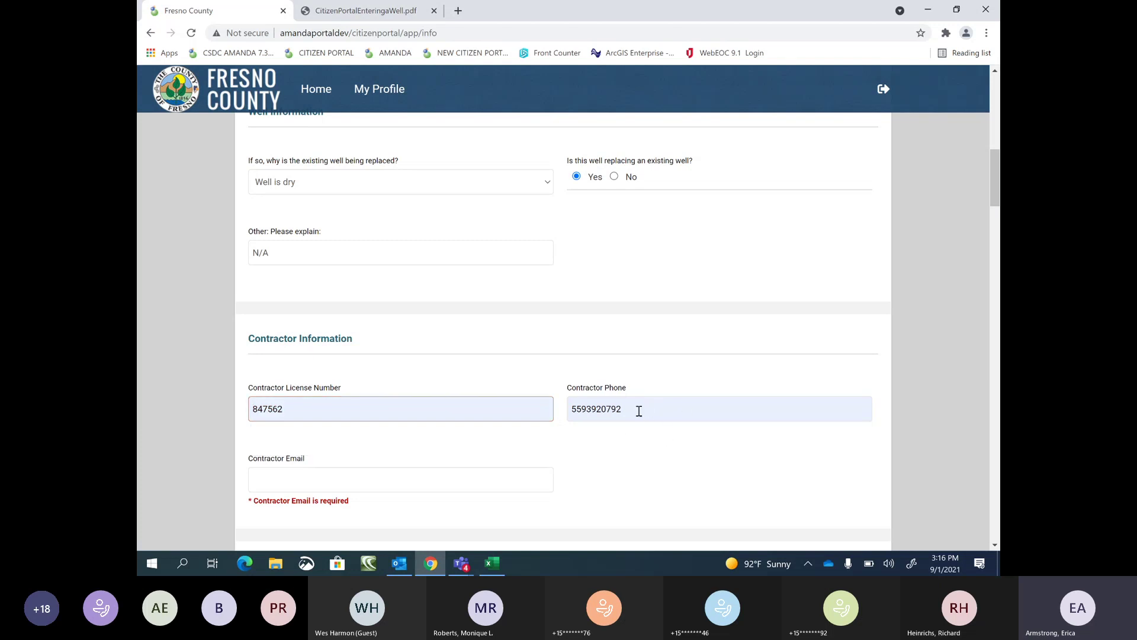
left_click(395, 481)
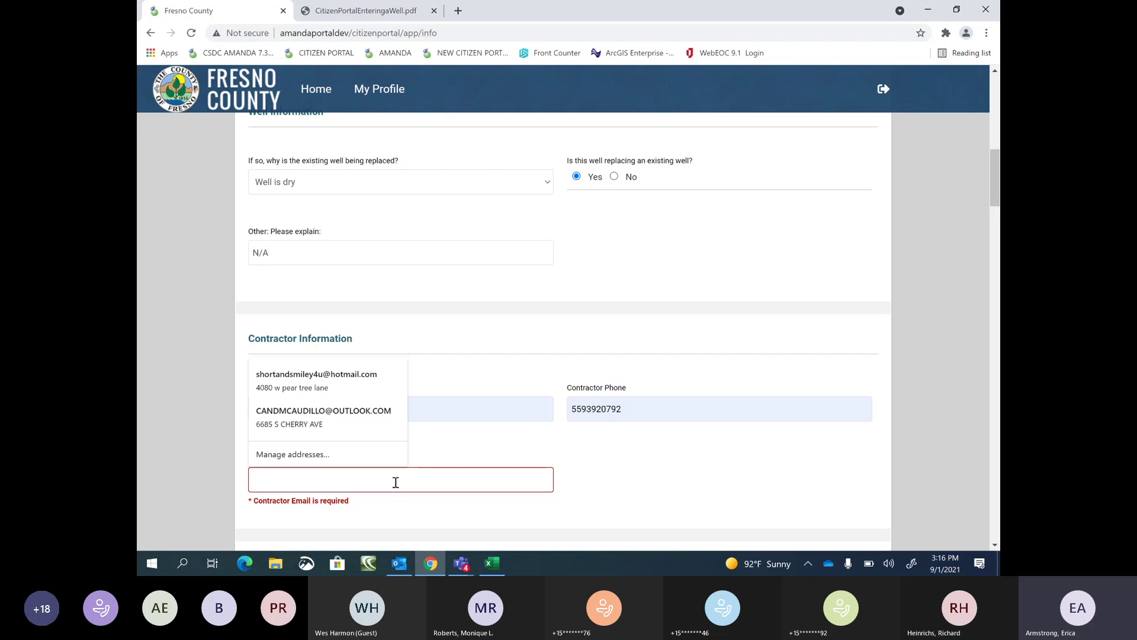
left_click(323, 415)
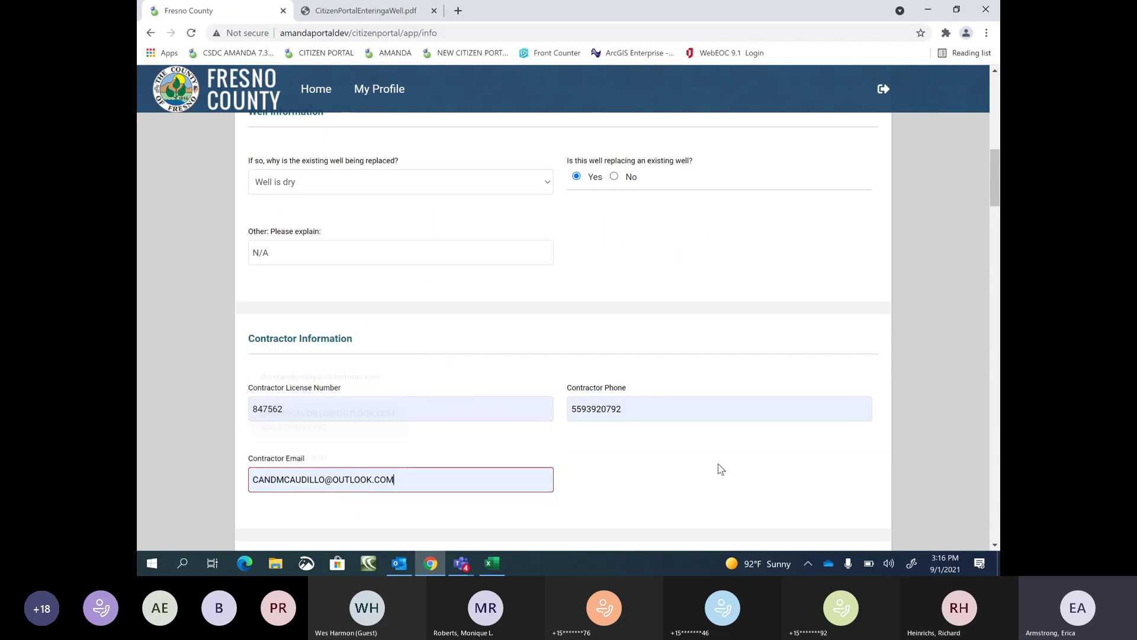
- Fill in the property owner's name from the saved suggestion and check the owner's phone, address, city and ZIP entries
scroll(699, 472, "down", 6)
left_click(330, 253)
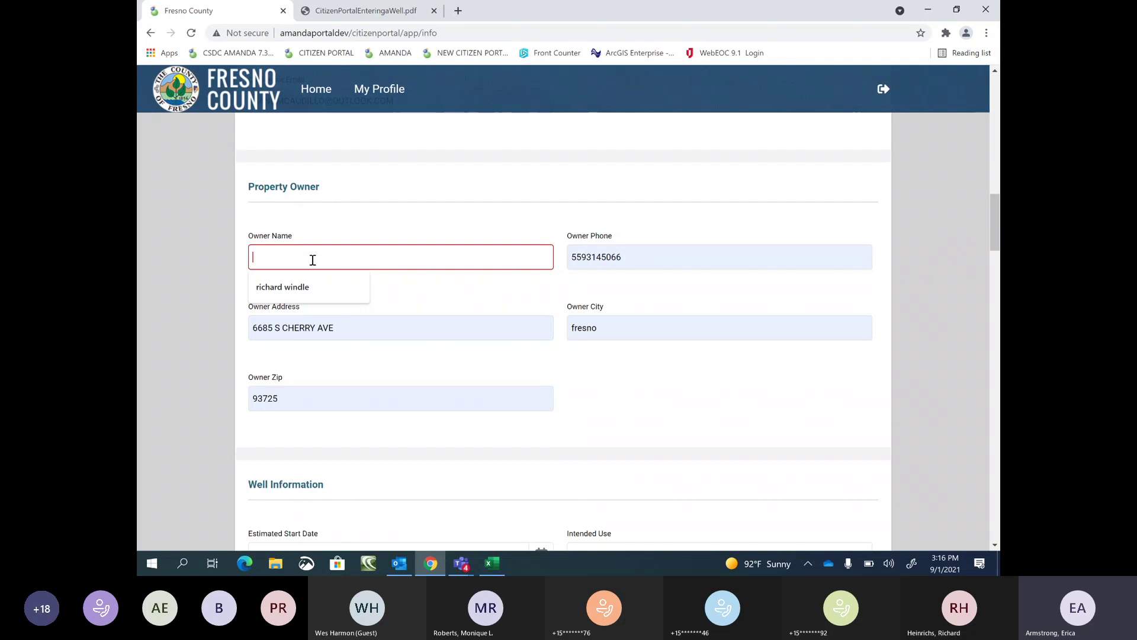
left_click(308, 288)
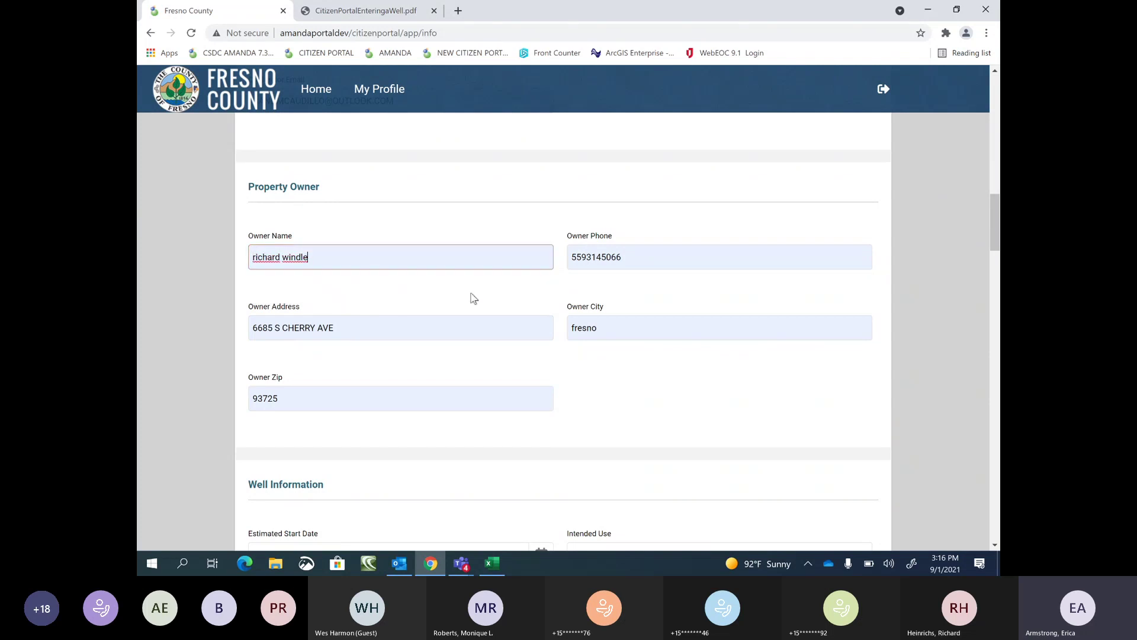
scroll(590, 380, "down", 1)
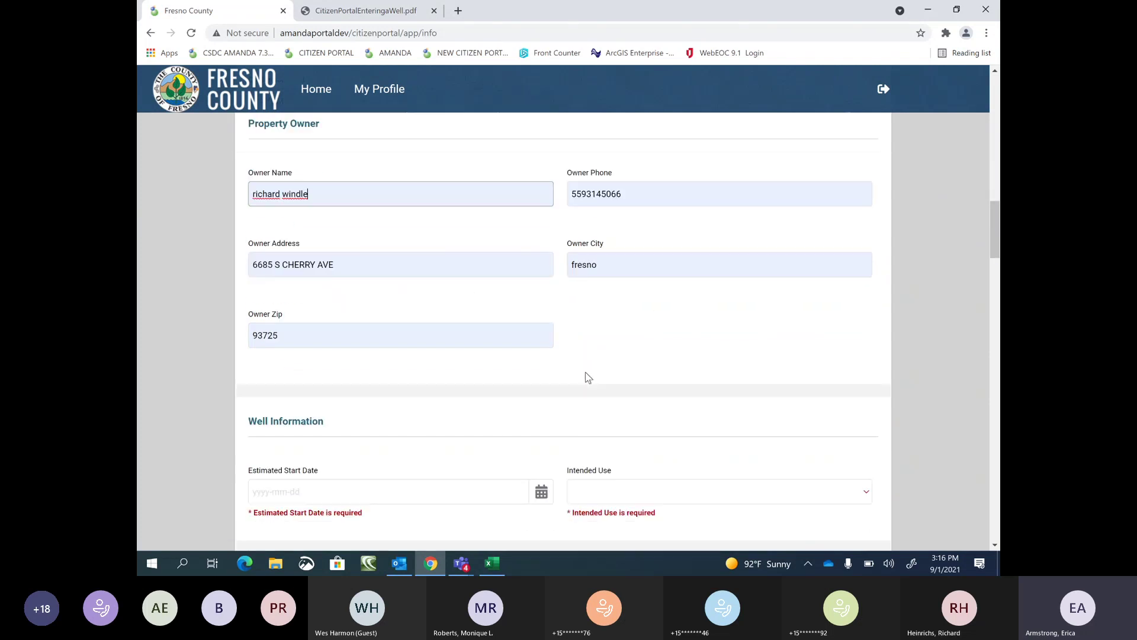
left_click(639, 191)
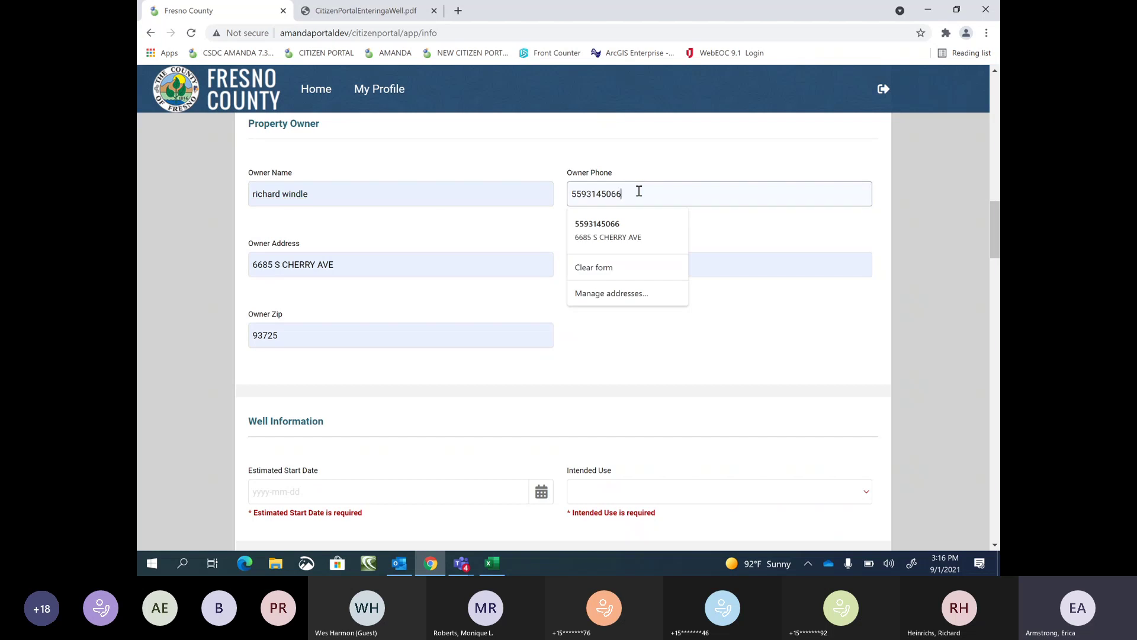
left_click(413, 265)
left_click(627, 274)
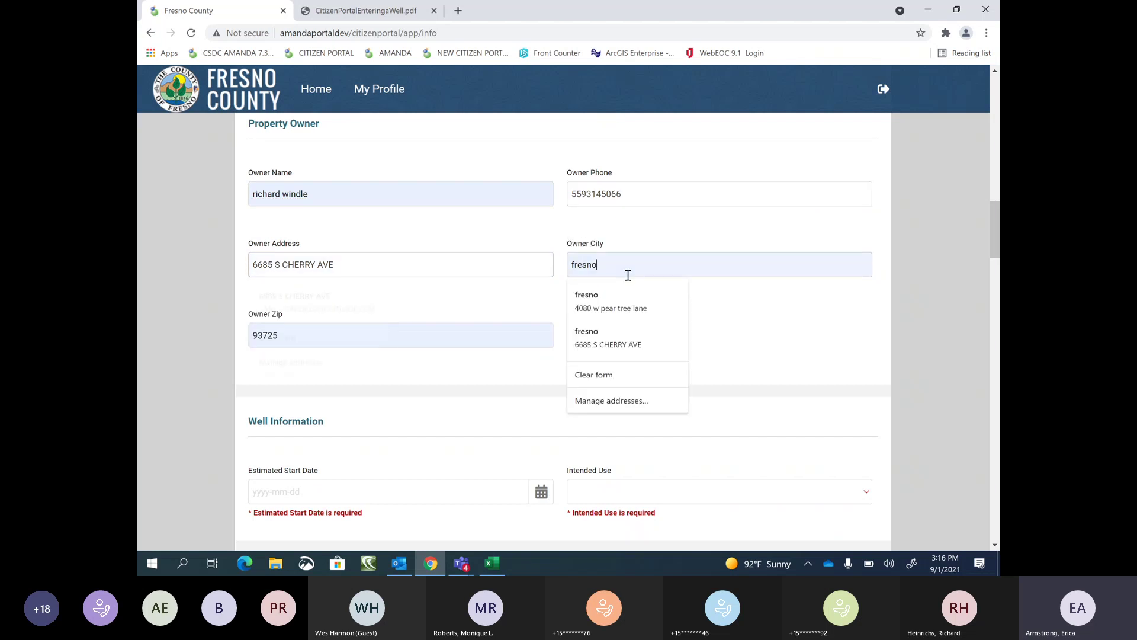
left_click(365, 334)
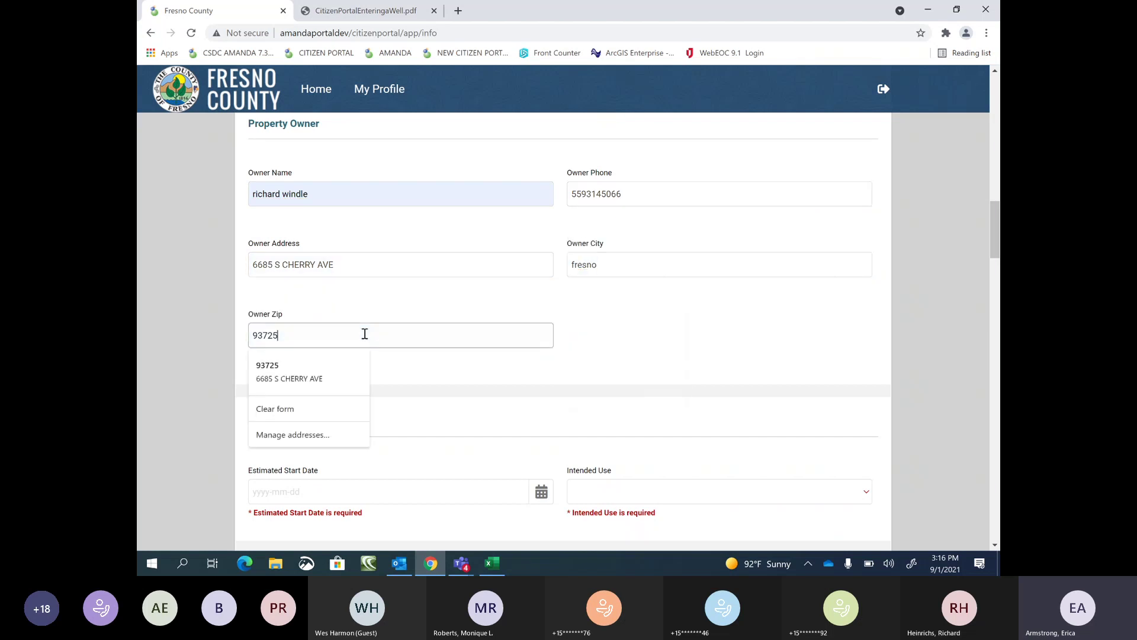
left_click(451, 303)
- Set the well's estimated start date to 2021-09-03 and its intended use to Domestic Private
scroll(474, 337, "down", 2)
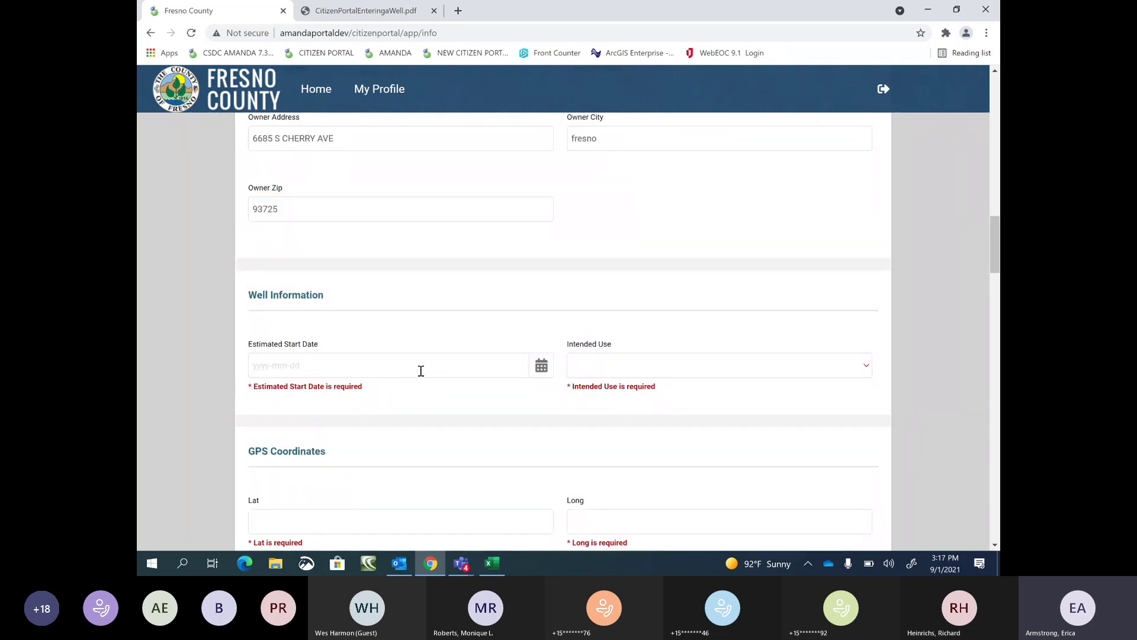
left_click(536, 370)
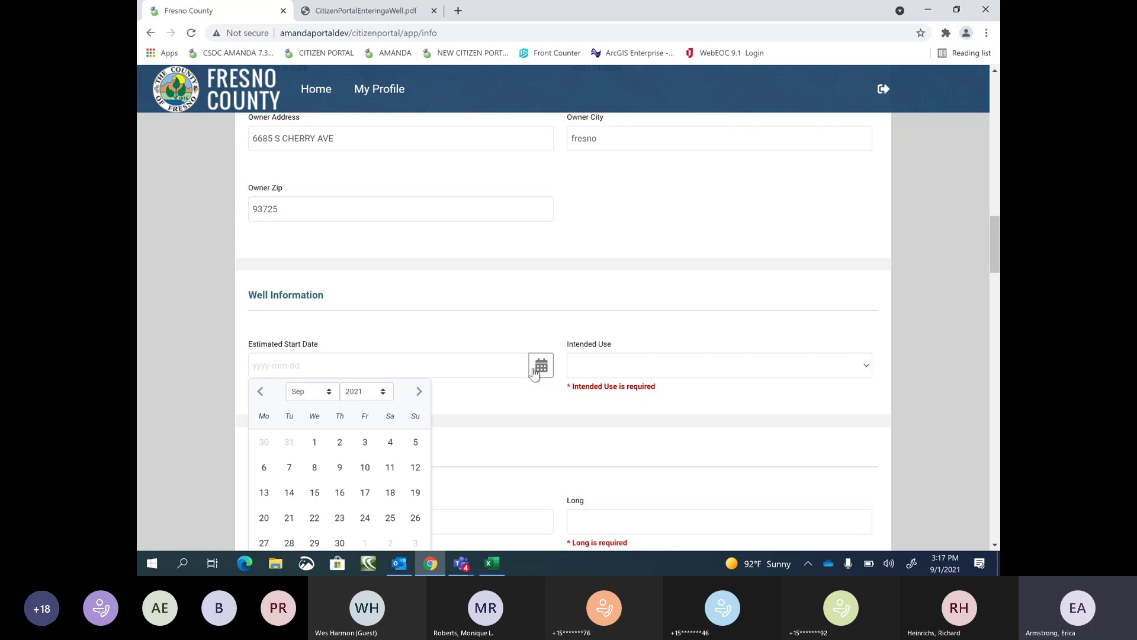
scroll(426, 411, "down", 2)
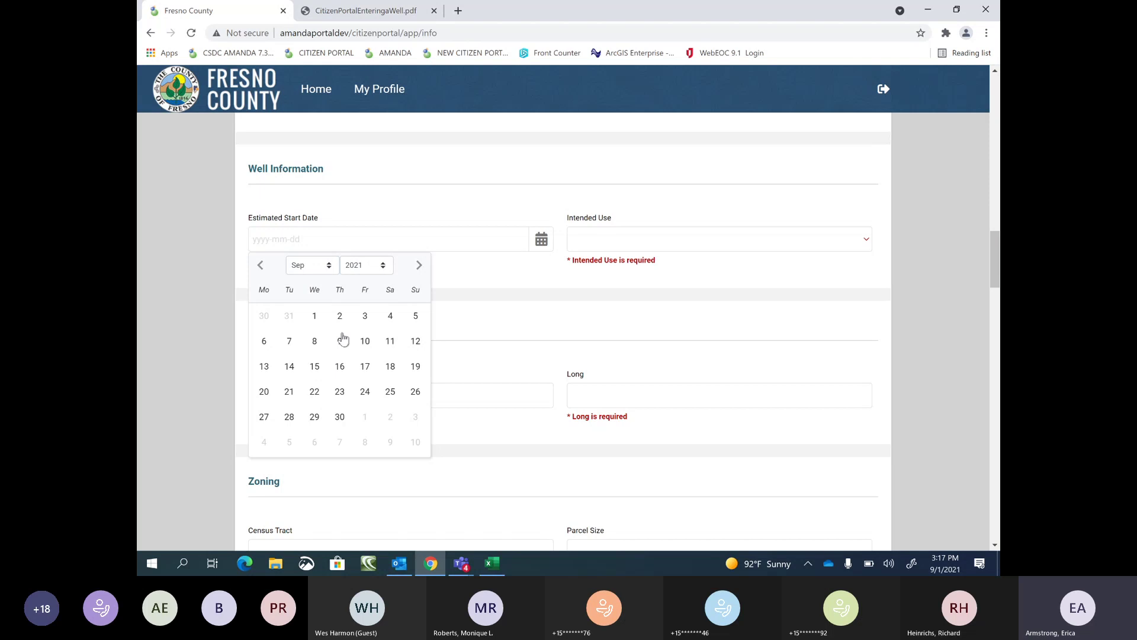
left_click(363, 318)
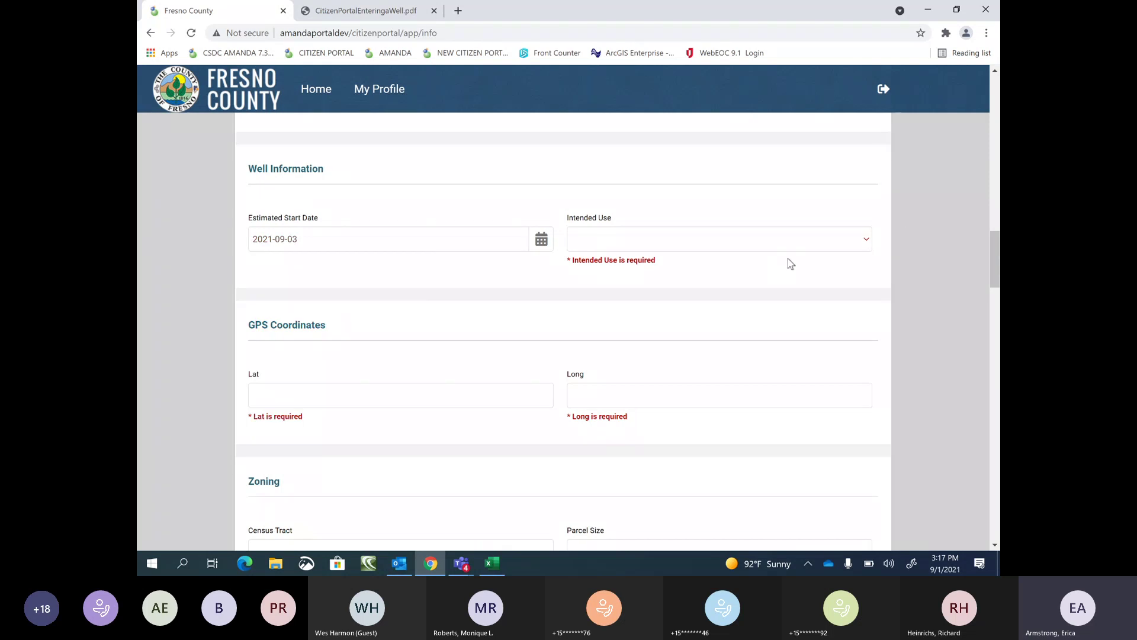
left_click(851, 244)
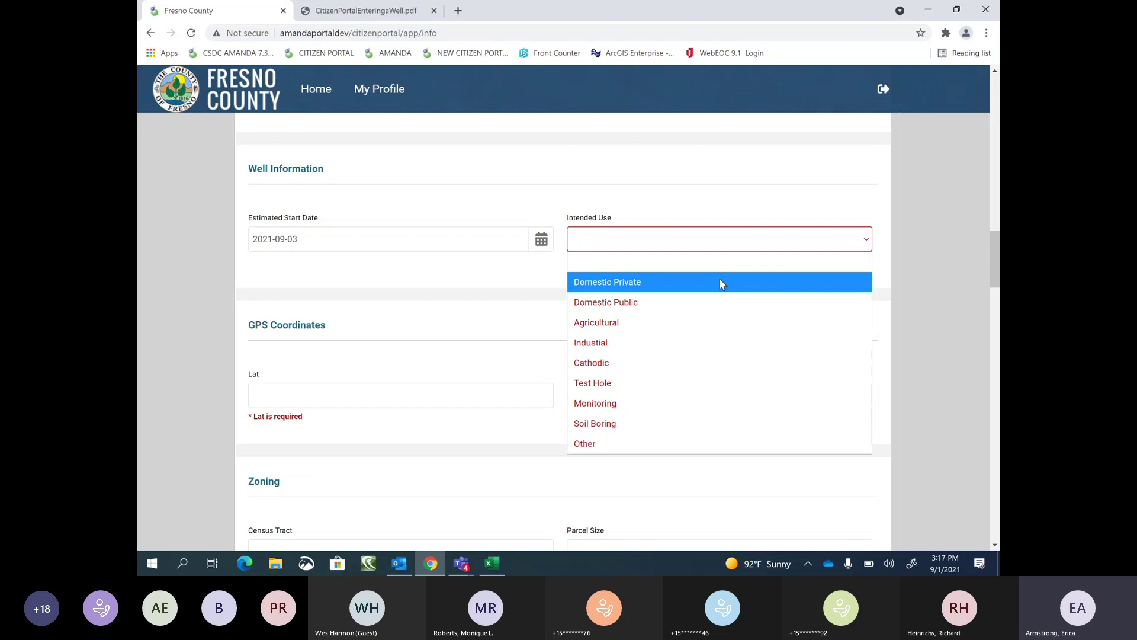
left_click(720, 284)
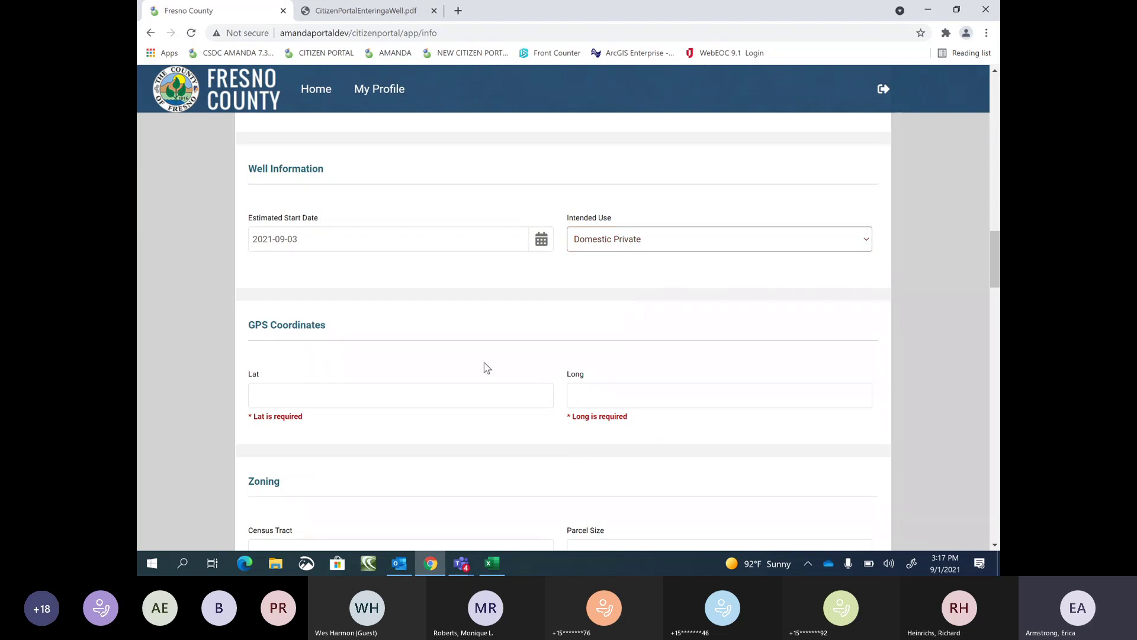
left_click(451, 394)
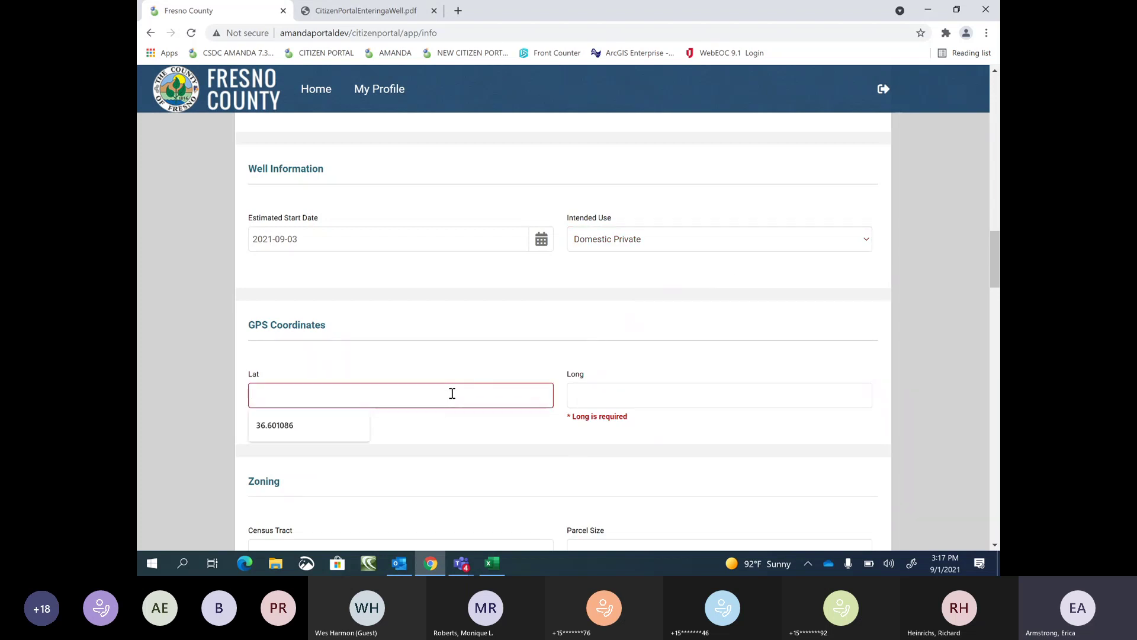
type("35")
key("BackSpace")
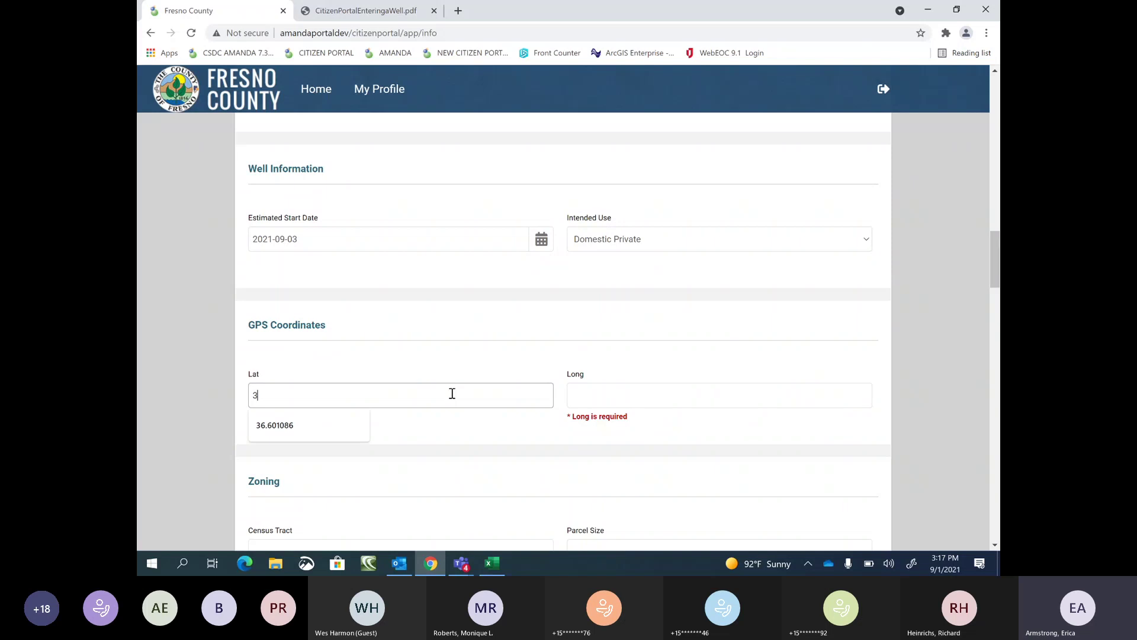
type("6.80")
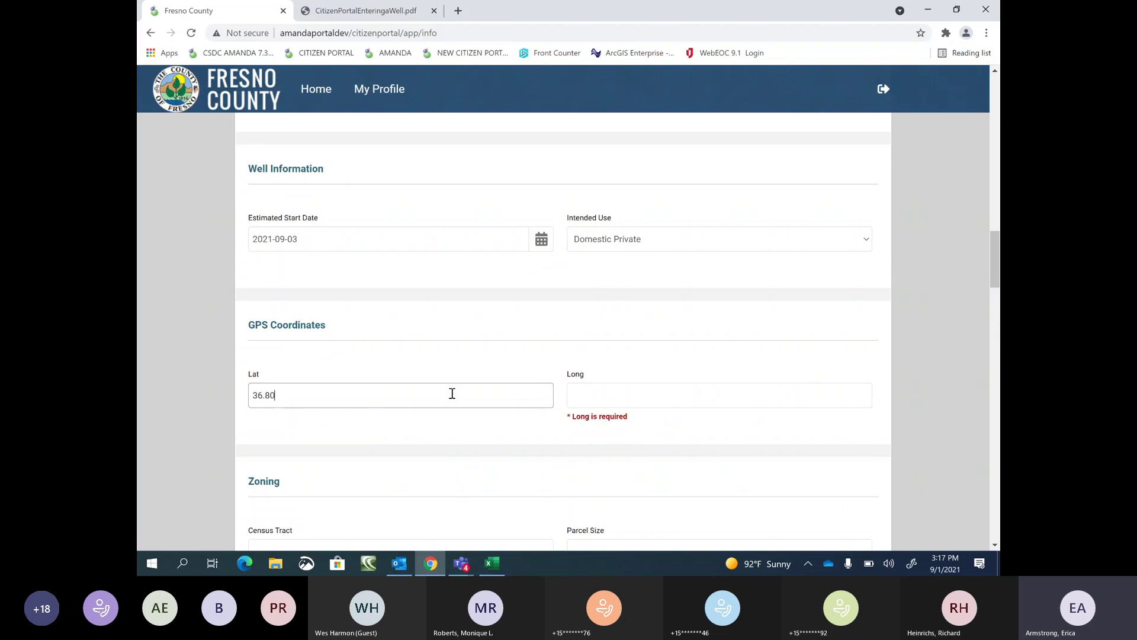
type("36890")
left_click(668, 392)
type("-")
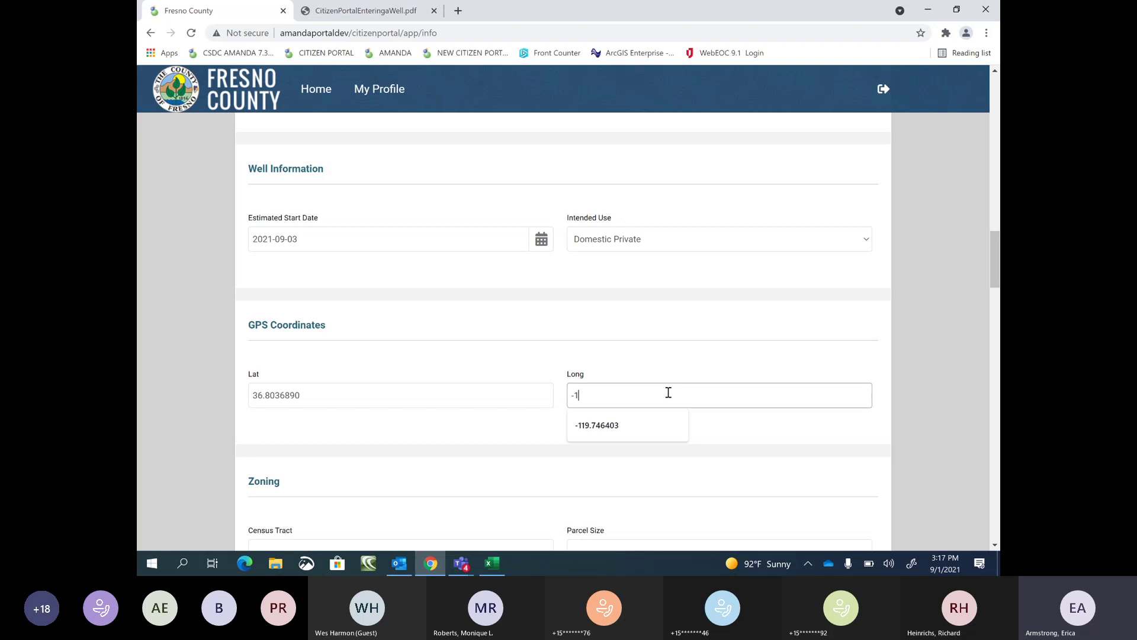
type("119.56")
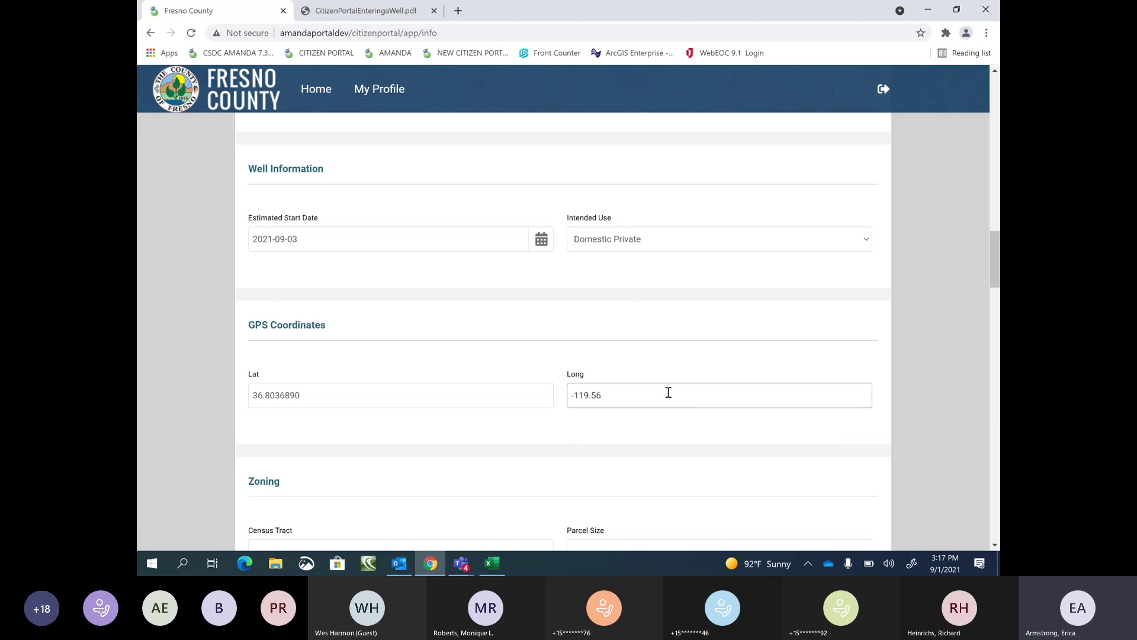
type("07761")
- Set the parcel size to 5 in the zoning details using the saved suggestion
scroll(837, 418, "down", 2)
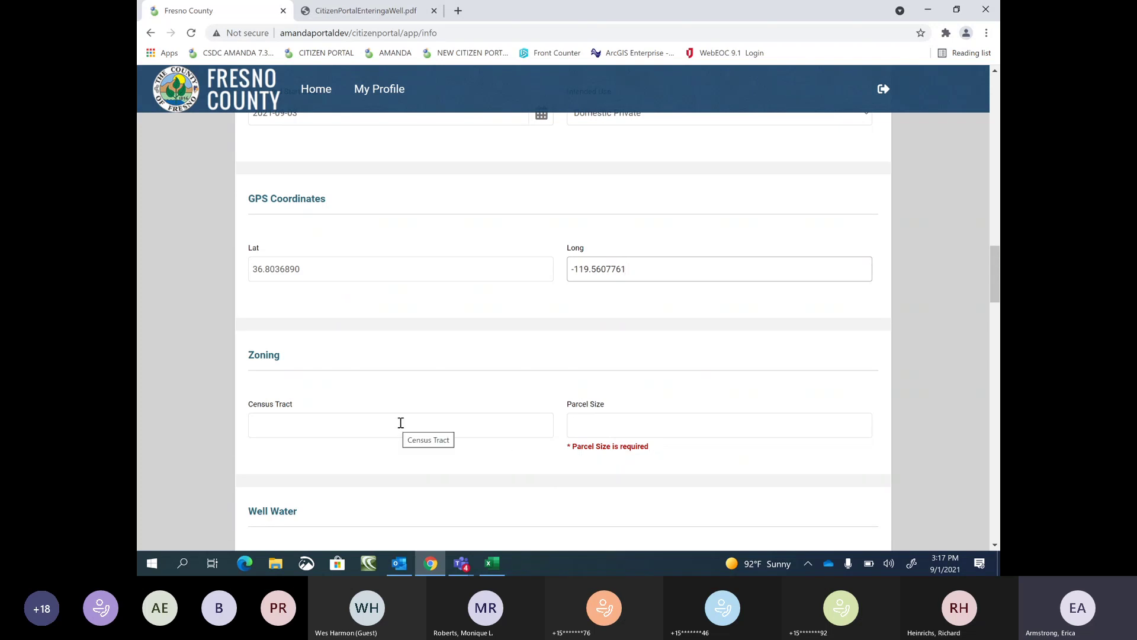
scroll(400, 421, "down", 2)
left_click(281, 301)
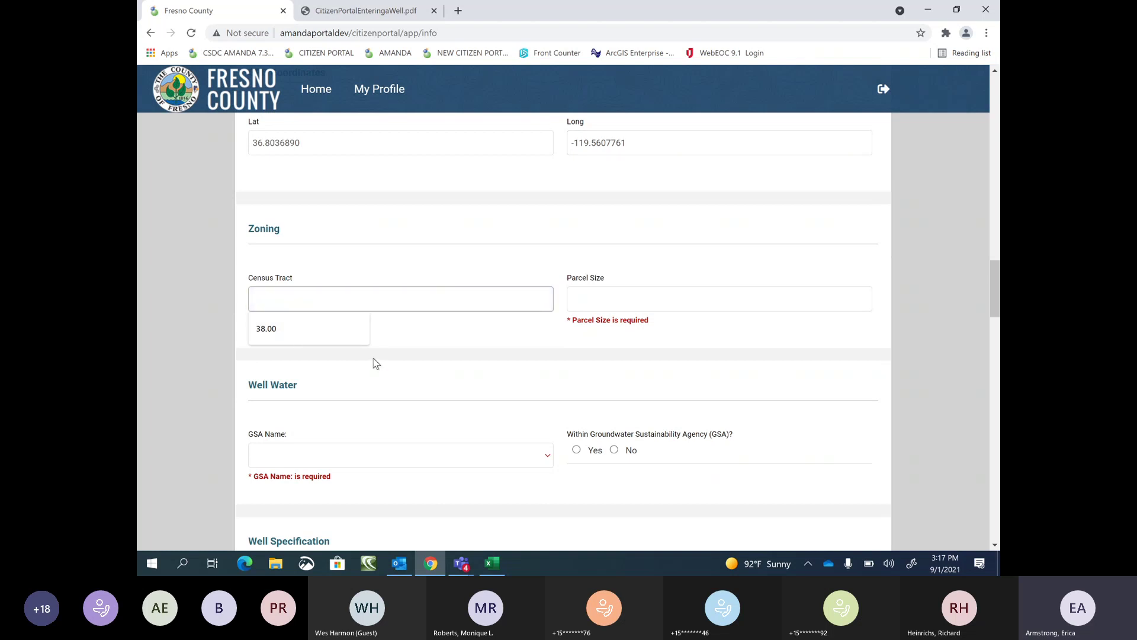
left_click(635, 302)
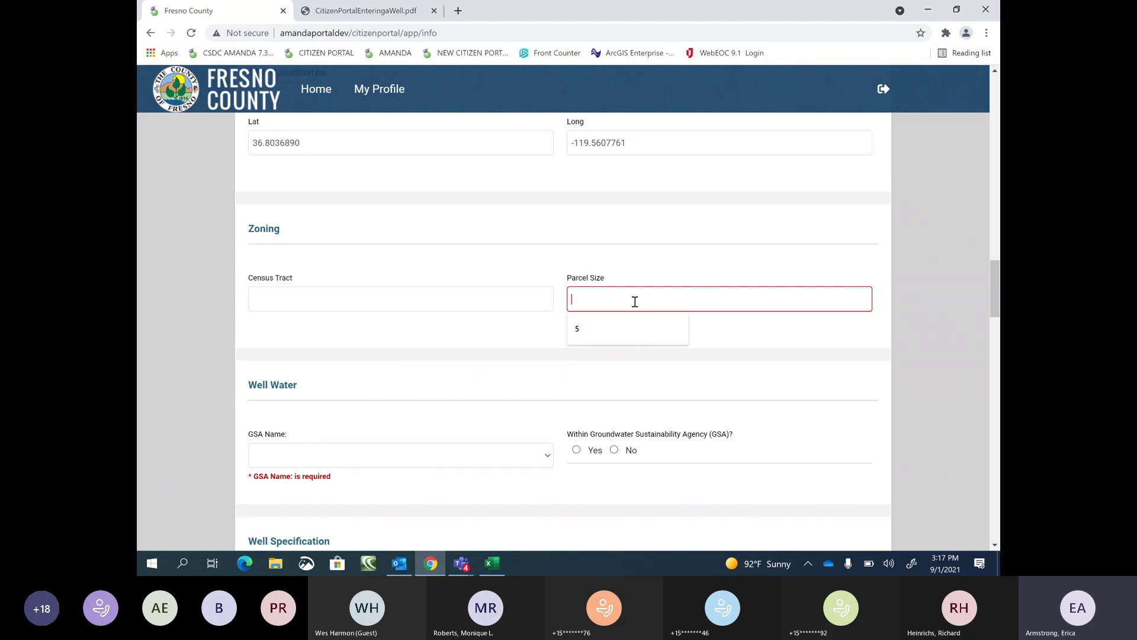
left_click(616, 329)
left_click(372, 304)
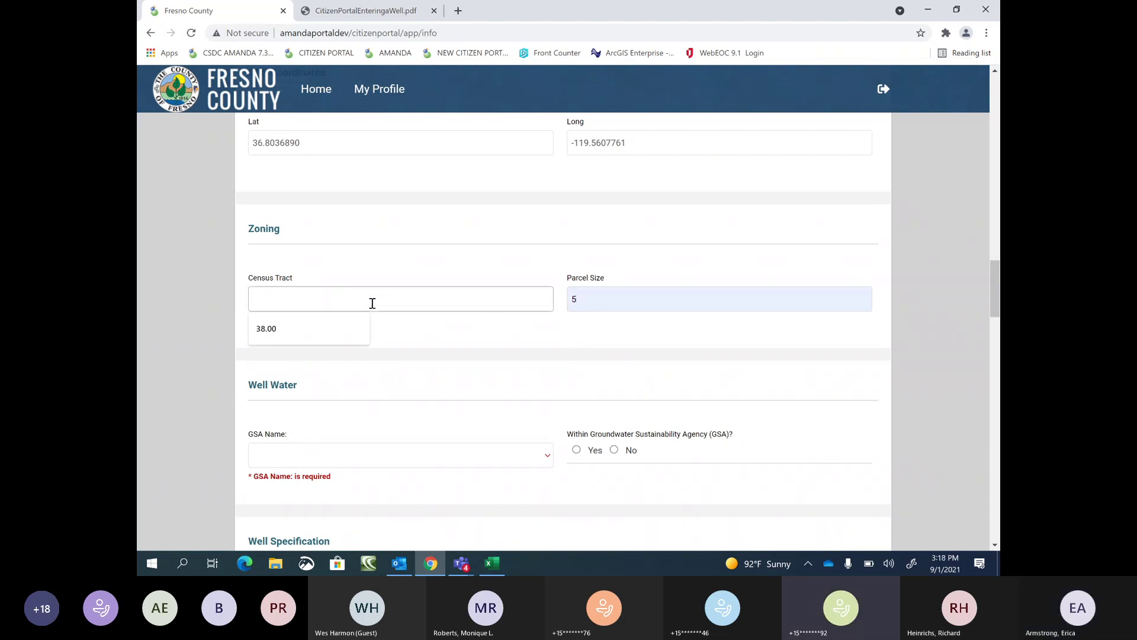
- Set the GSA name to North Kings GSA and answer Yes to being within a Groundwater Sustainability Agency
scroll(452, 338, "down", 3)
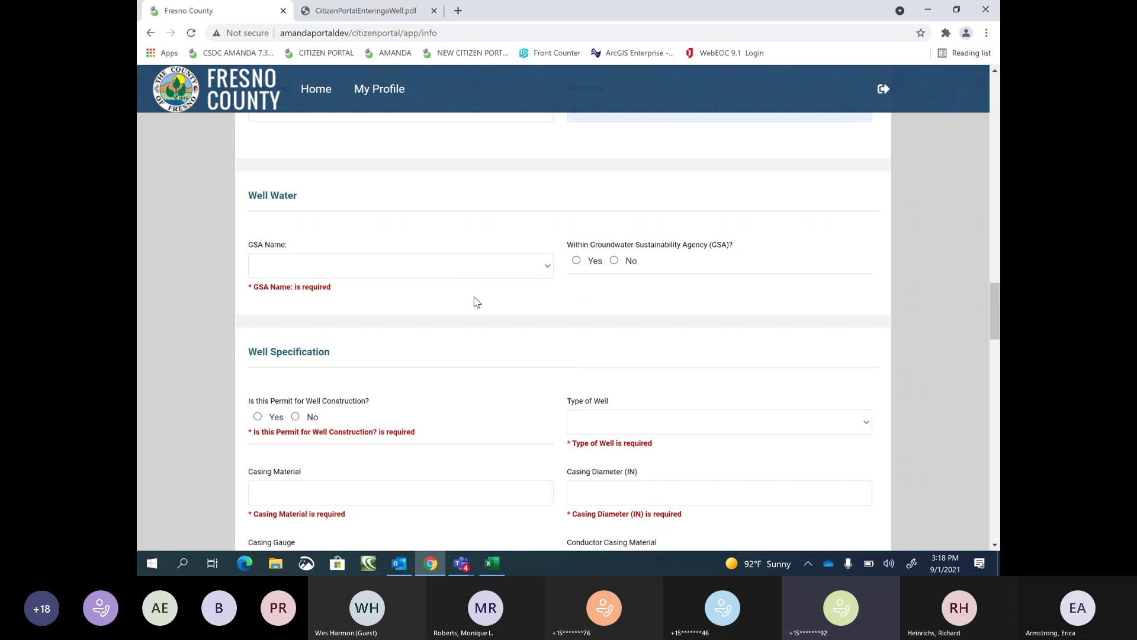
left_click(544, 267)
left_click(364, 334)
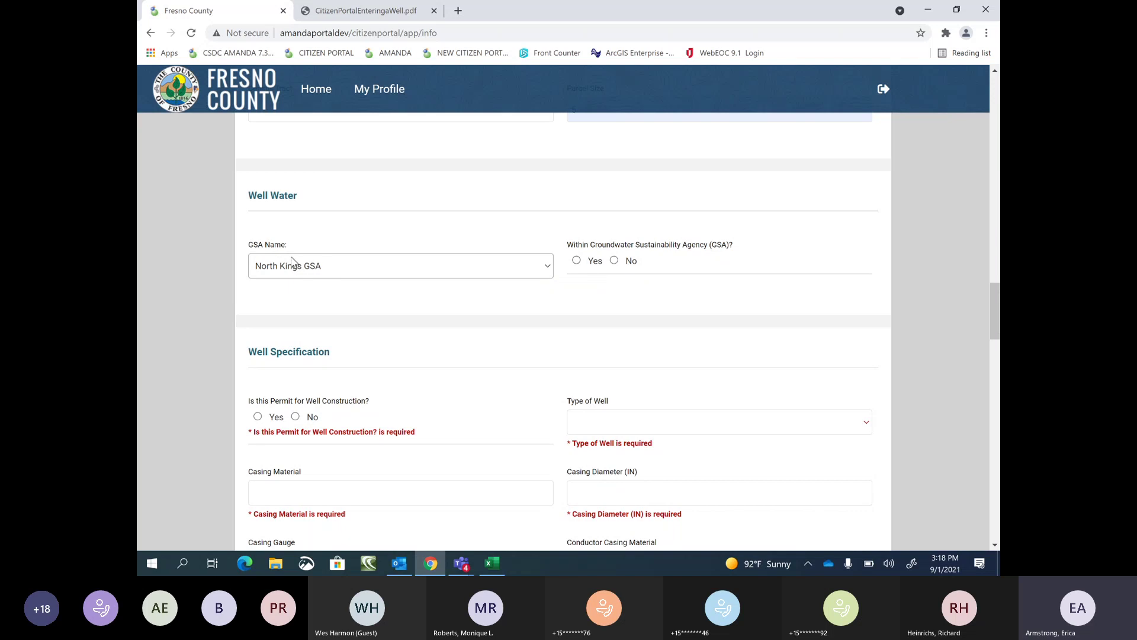
left_click(582, 262)
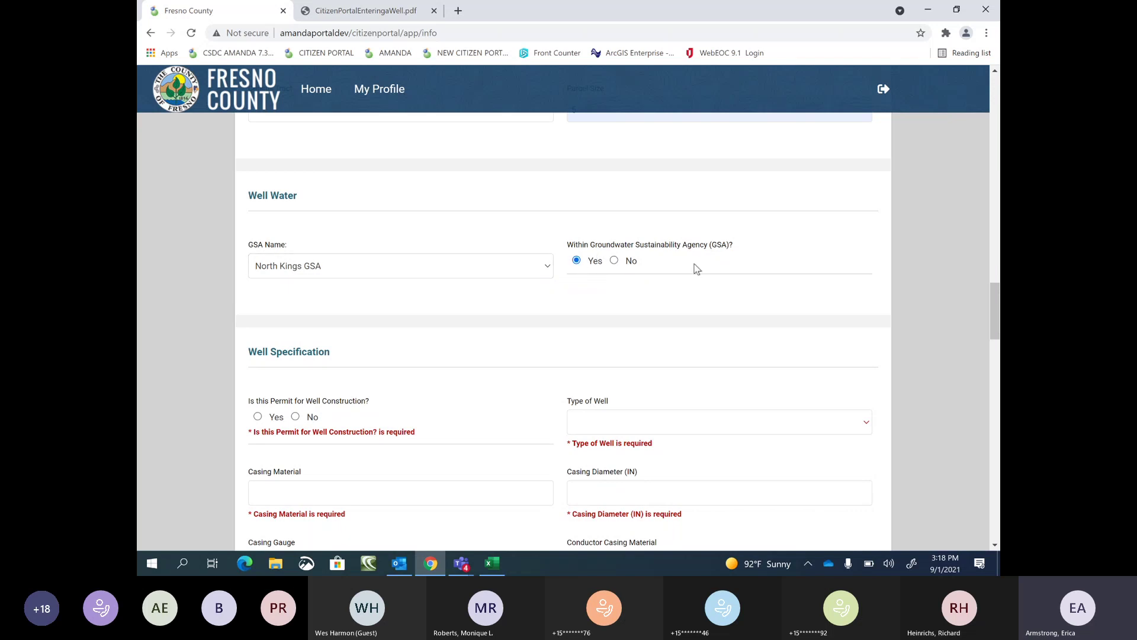
- Mark the permit as being for well construction and set the type of well to Direct Rotary
scroll(655, 279, "down", 2)
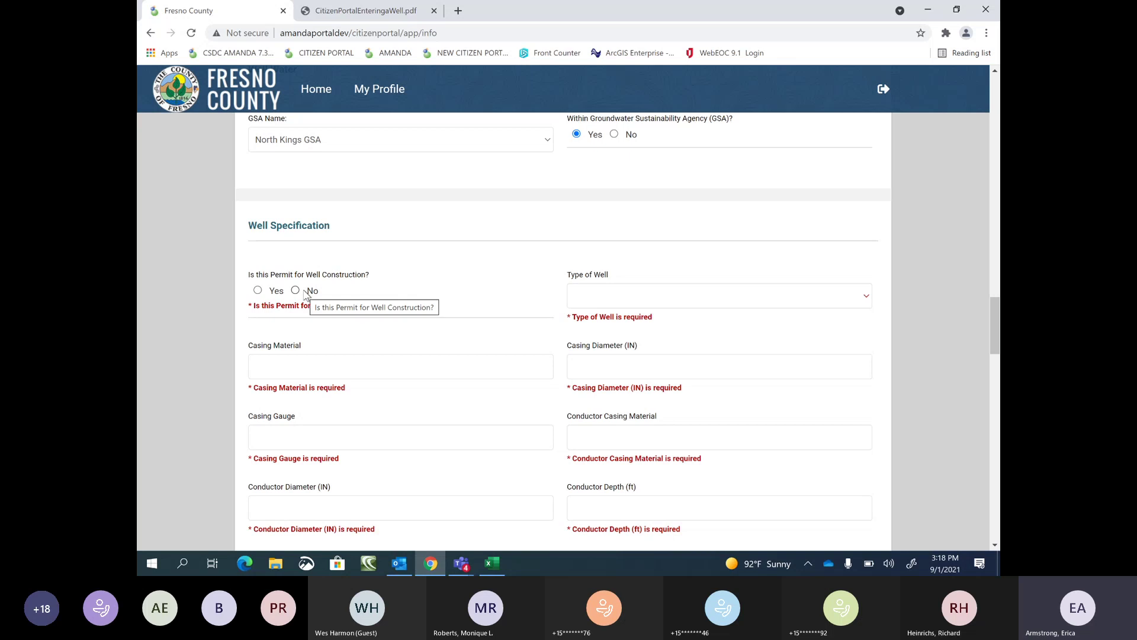
left_click(258, 291)
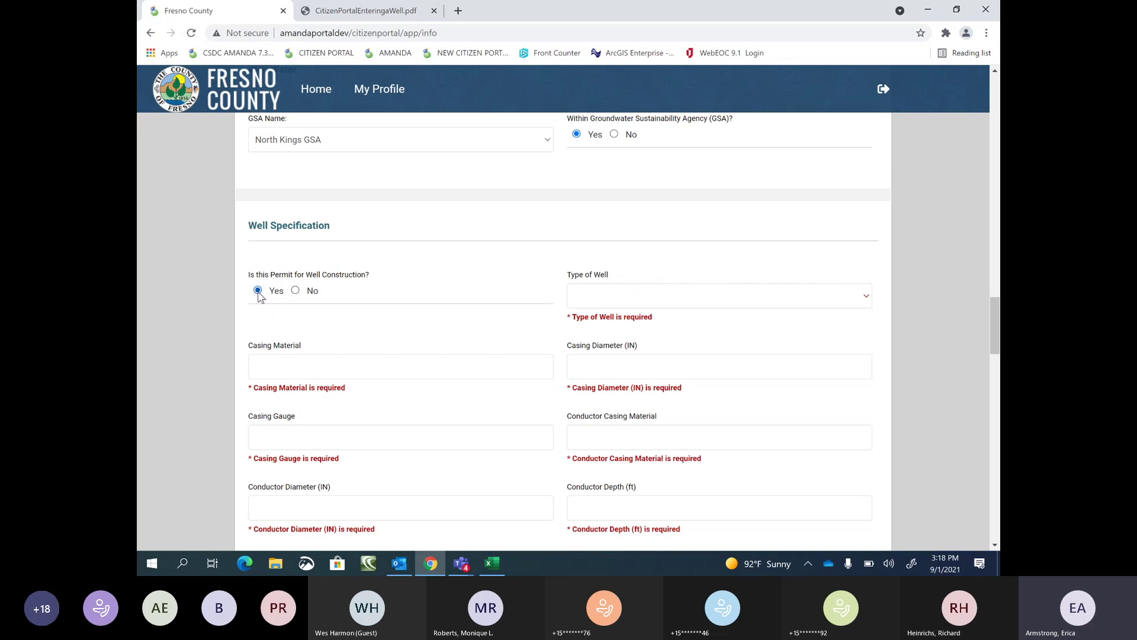
left_click(852, 298)
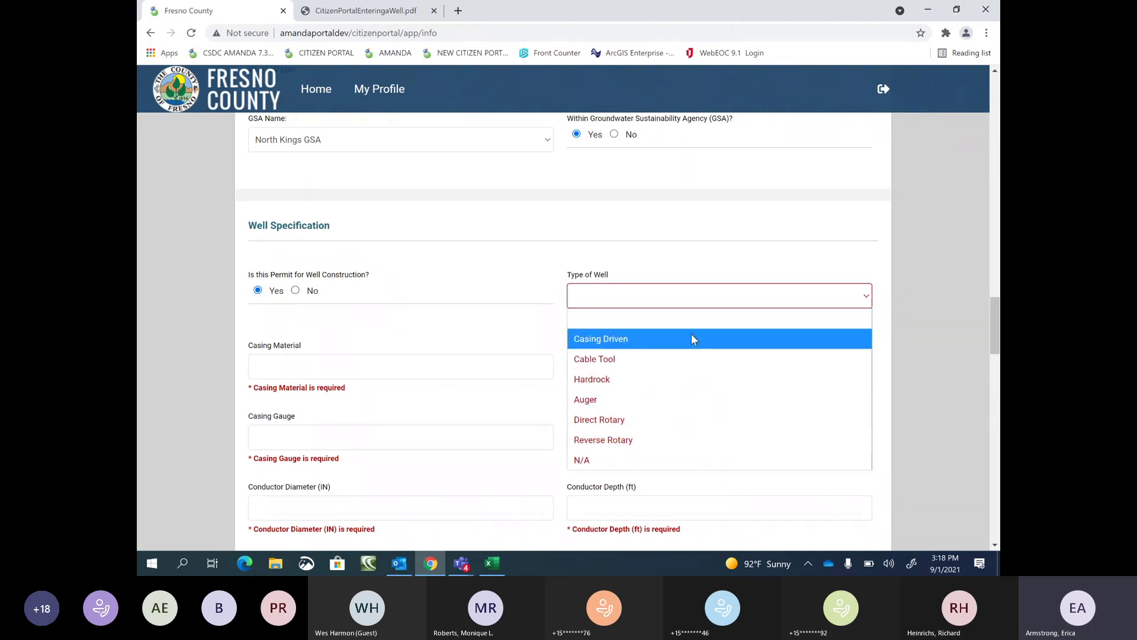
left_click(614, 419)
- Specify the casing with material pvc, a diameter of 6 inches and a gauge of .25
left_click(332, 362)
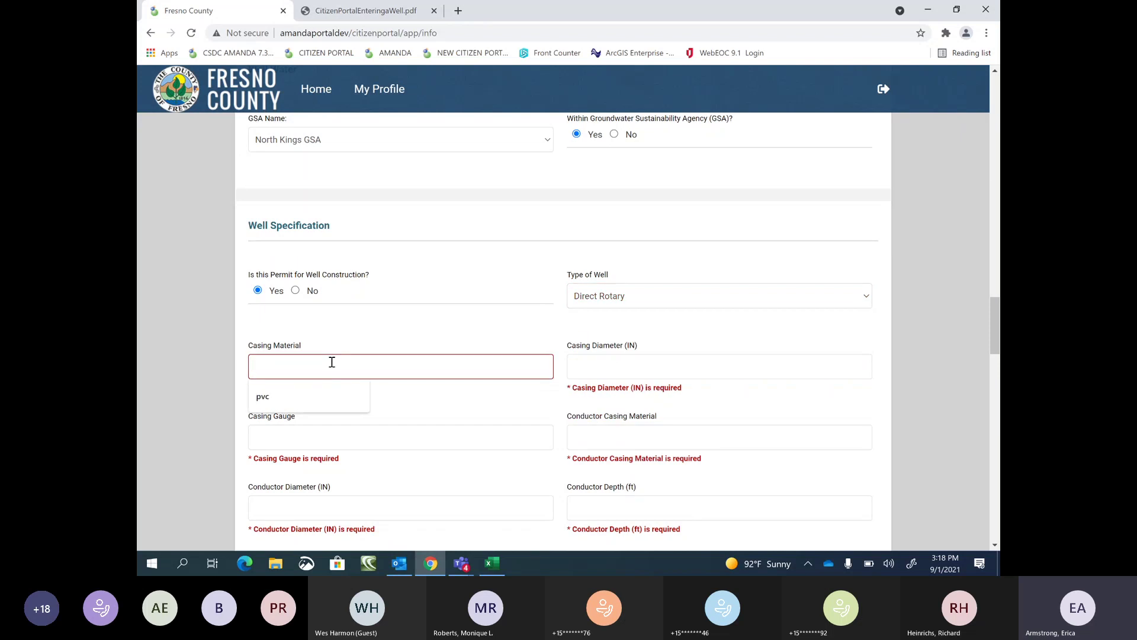
key("Down")
key("Return")
left_click(678, 371)
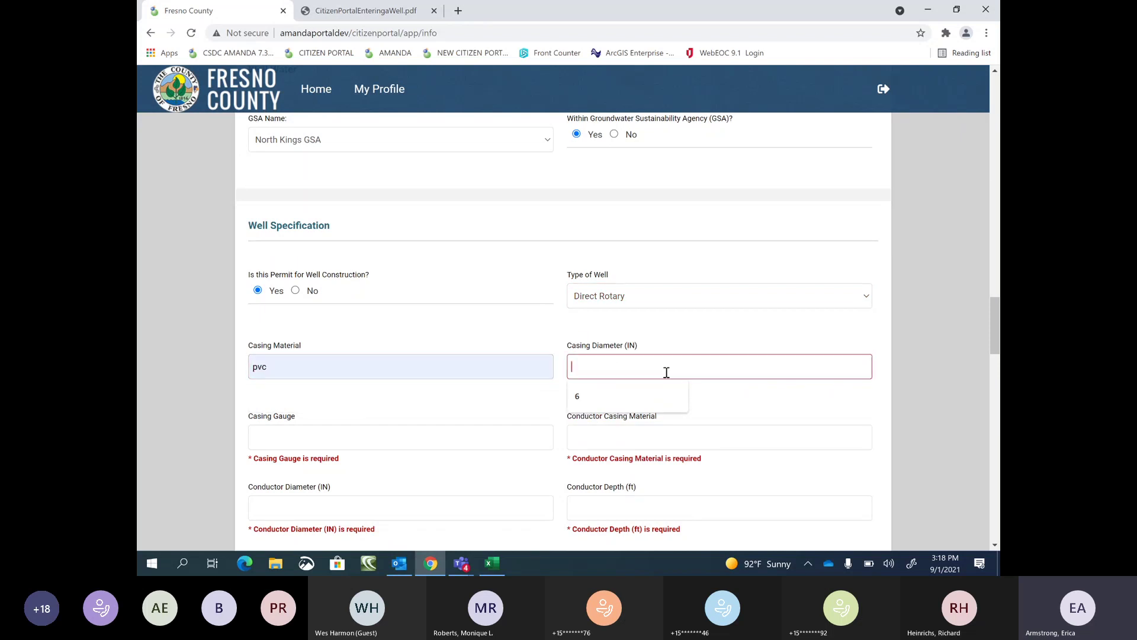
type("6")
left_click(633, 403)
left_click(376, 445)
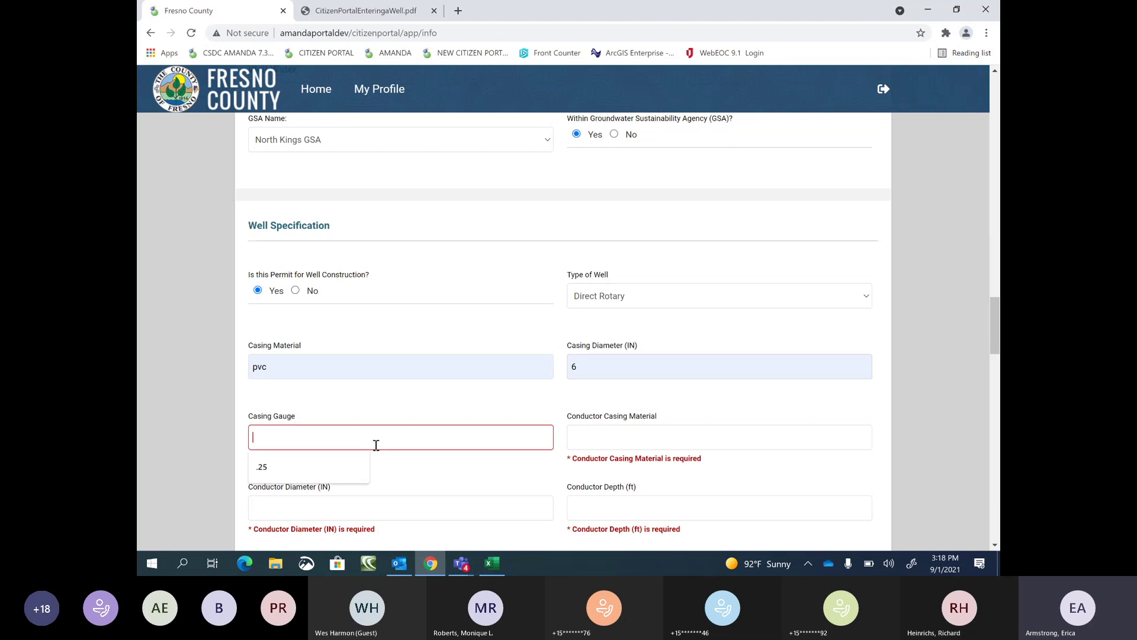
left_click(301, 464)
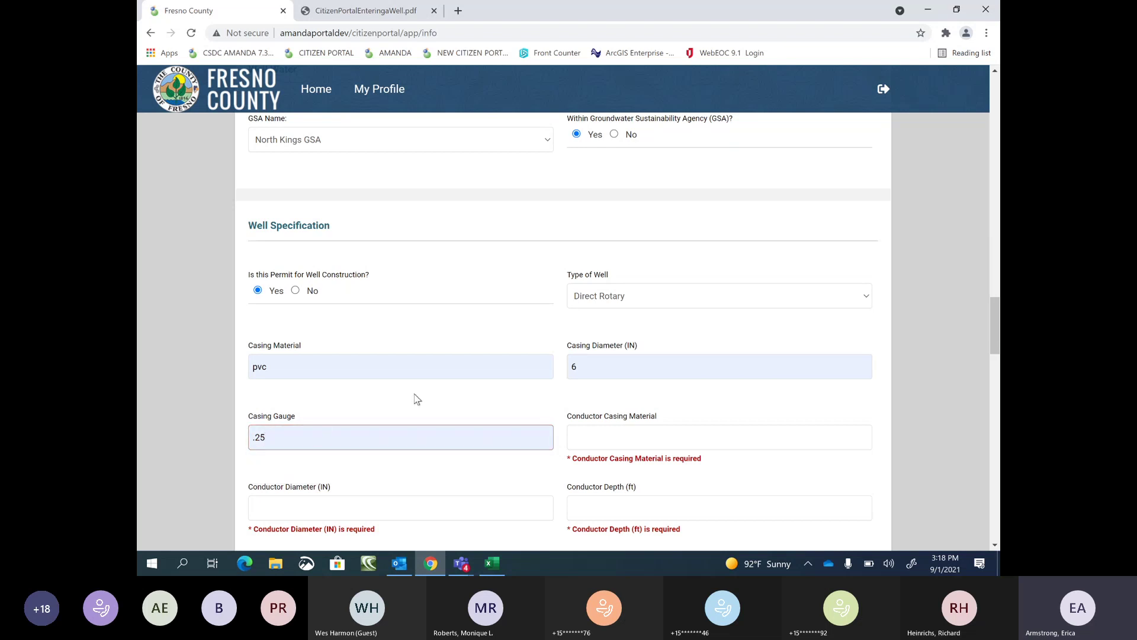
- Enter N/A for the conductor casing material, conductor diameter and conductor depth
left_click(636, 431)
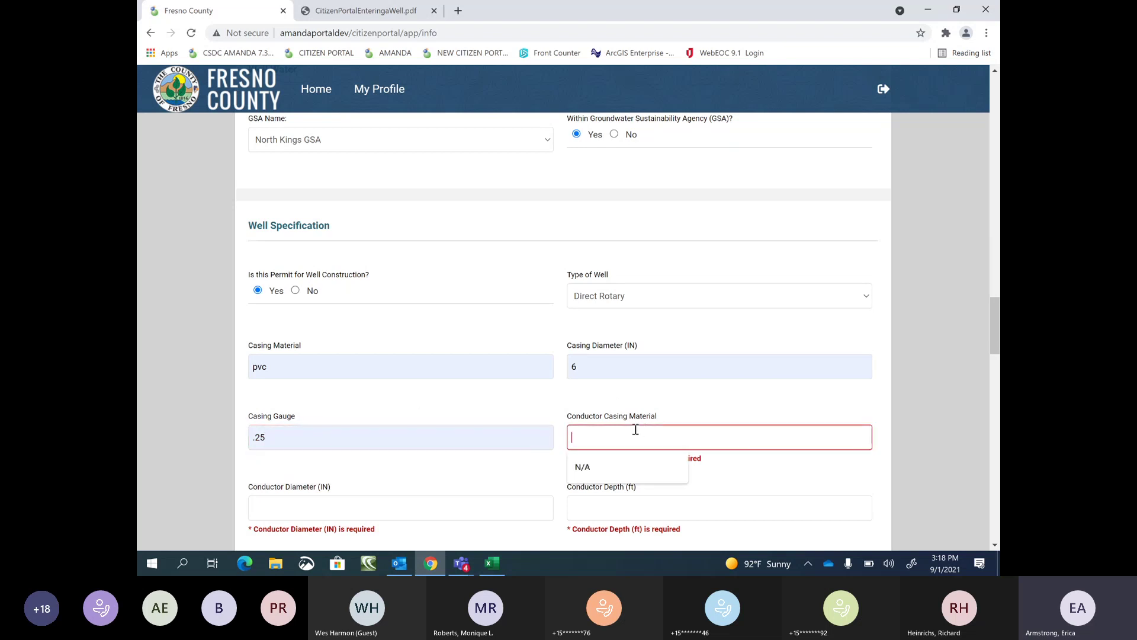
left_click(609, 459)
scroll(368, 385, "down", 2)
left_click(370, 381)
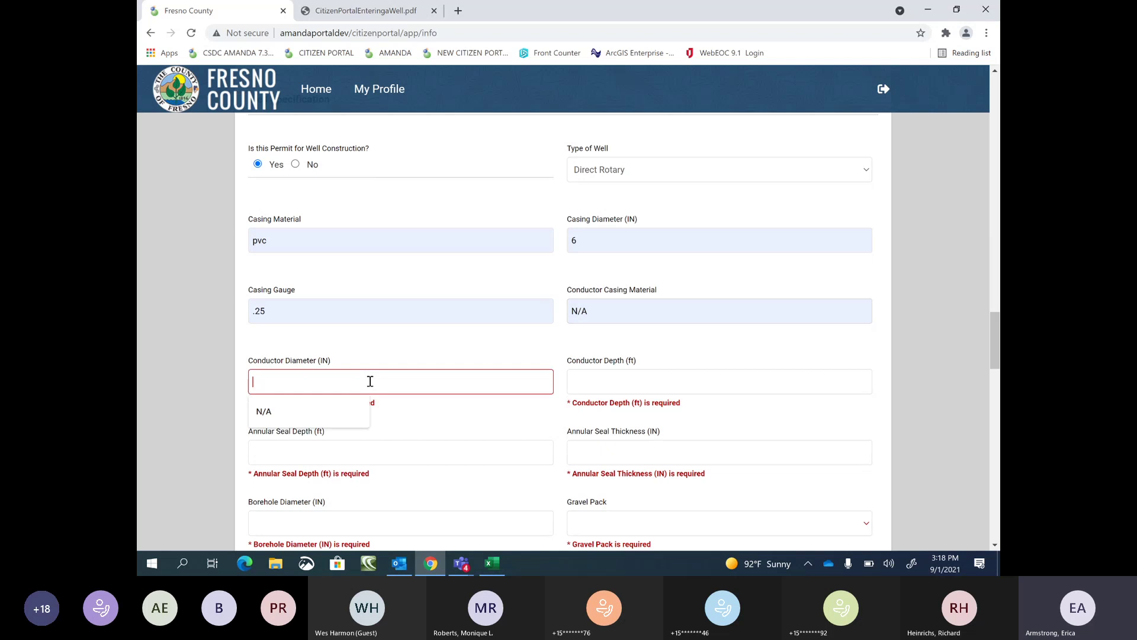
left_click(292, 405)
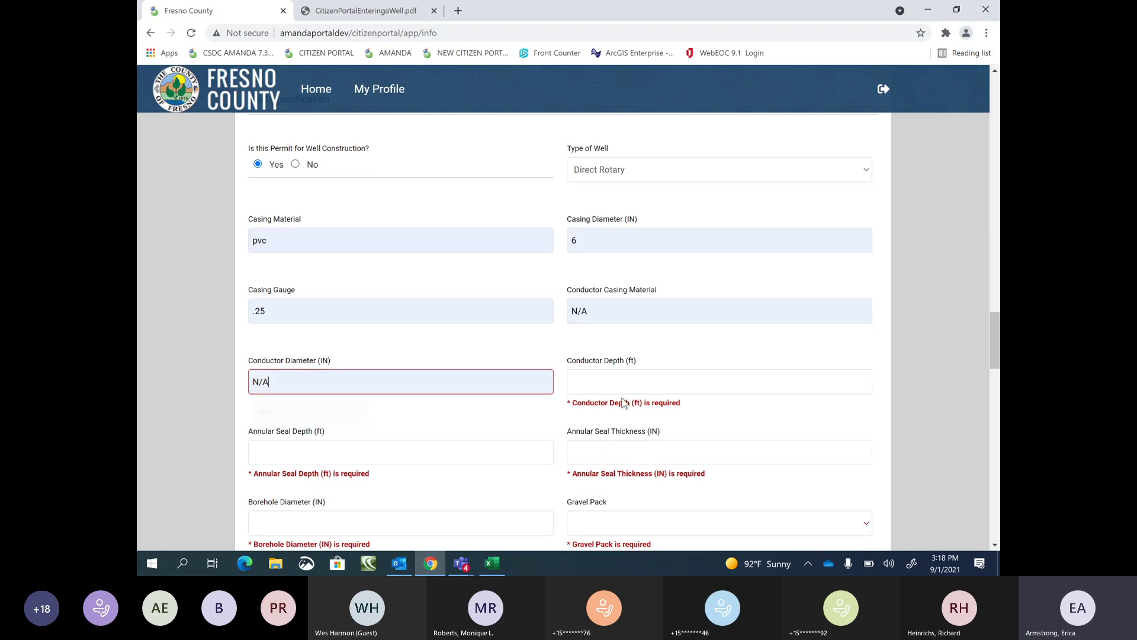
left_click(645, 385)
left_click(588, 412)
- Set the annular seal depth to 20 ft and the annular seal thickness to 3 inches
left_click(453, 444)
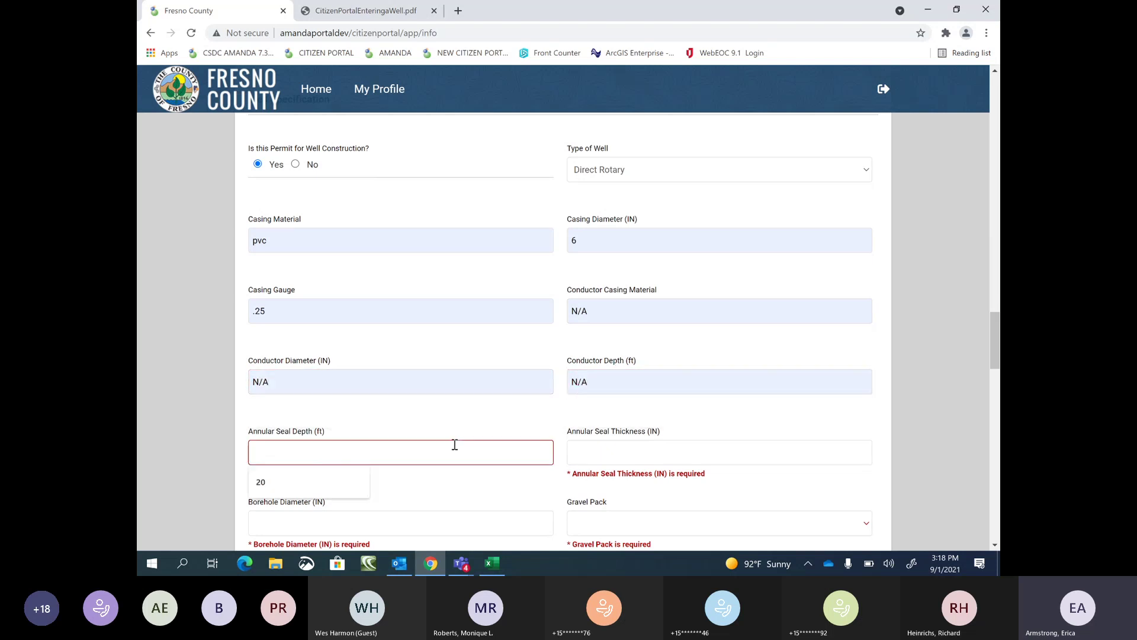
left_click(324, 473)
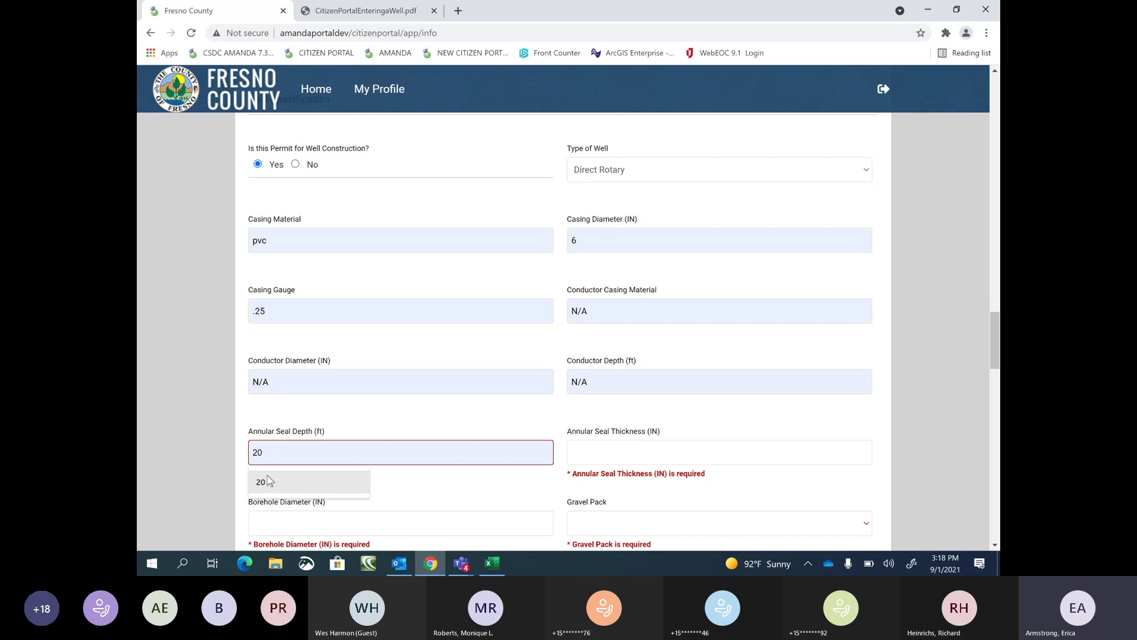
left_click(590, 456)
left_click(579, 482)
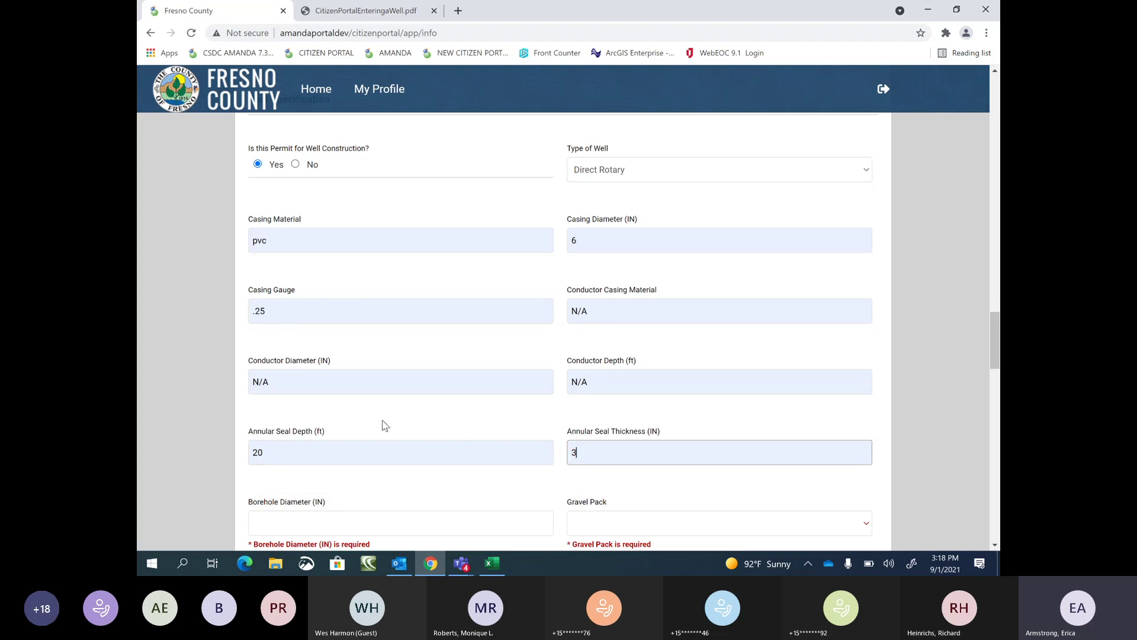
- Set the borehole diameter to 12 inches and answer Yes for the gravel pack
scroll(382, 424, "down", 1)
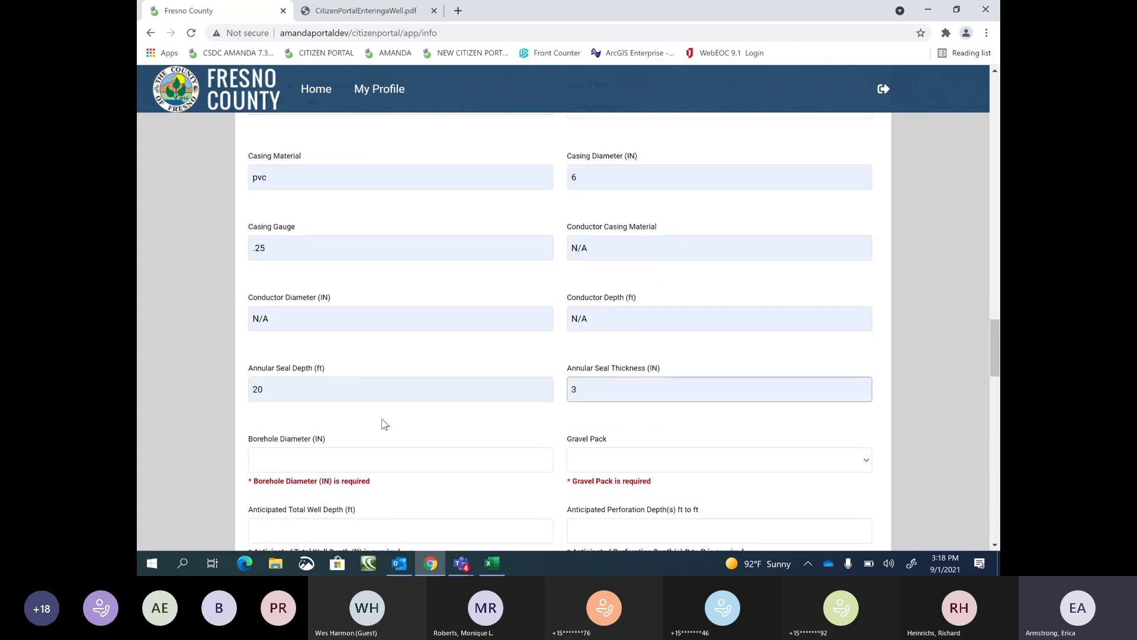
left_click(376, 461)
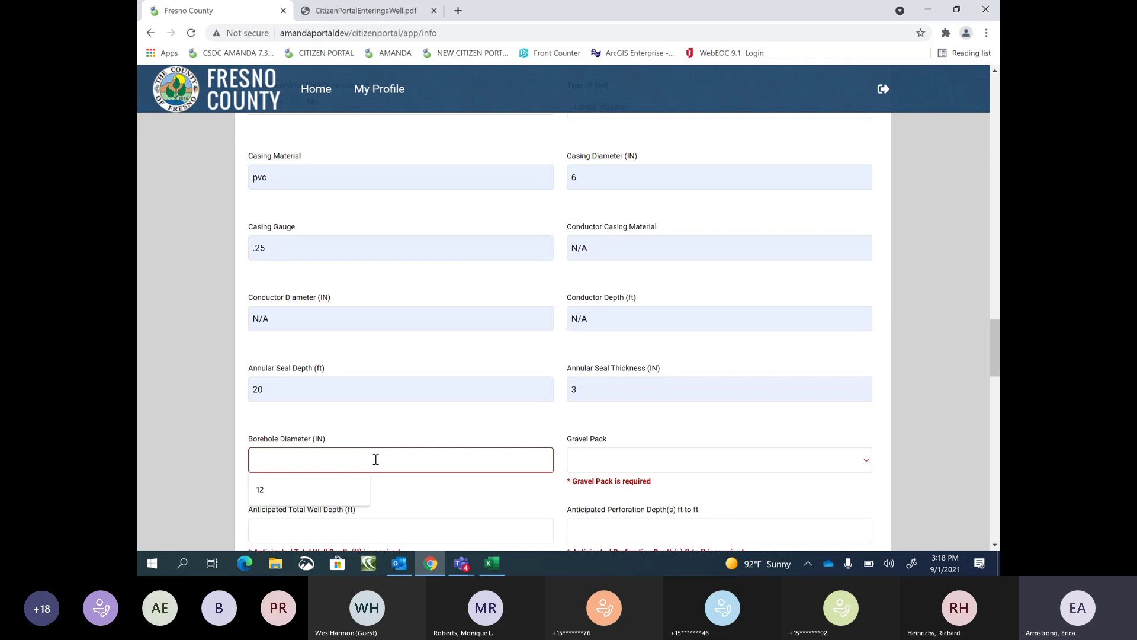
left_click(308, 490)
left_click(640, 468)
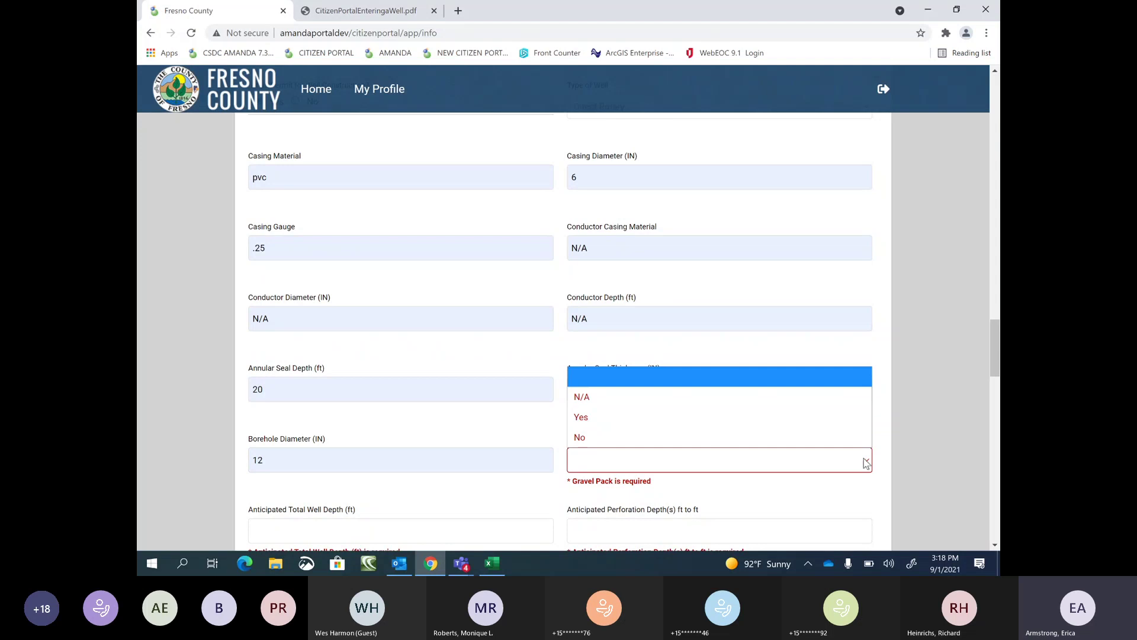
left_click(597, 418)
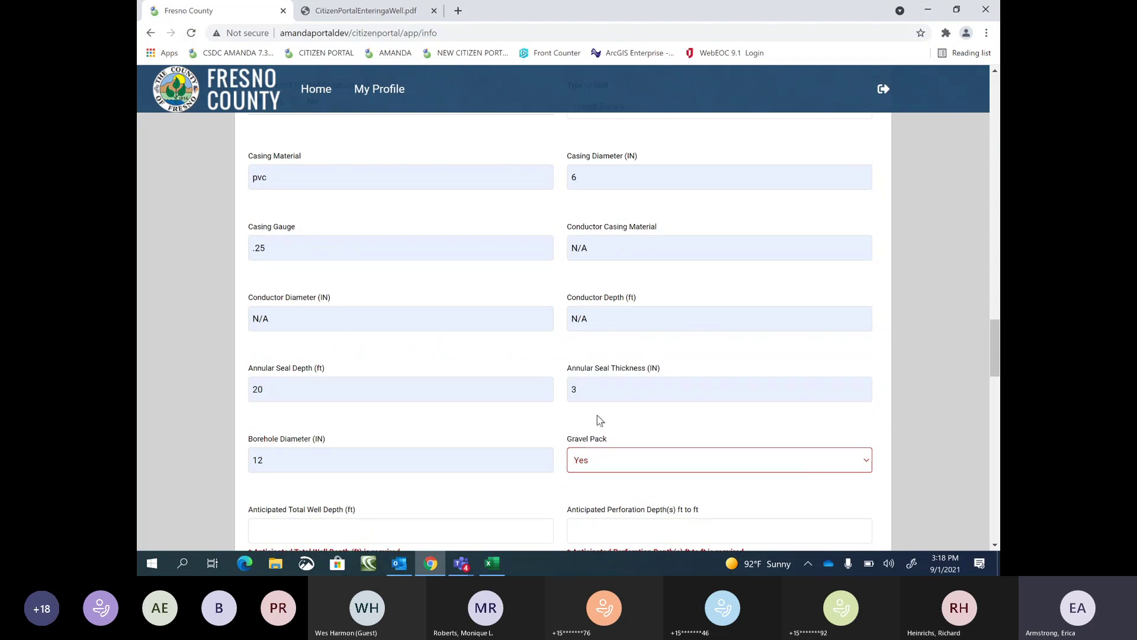
- Enter an anticipated total well depth of 300 ft and anticipated perforation depths of 180 TO 280
scroll(590, 416, "down", 2)
left_click(359, 406)
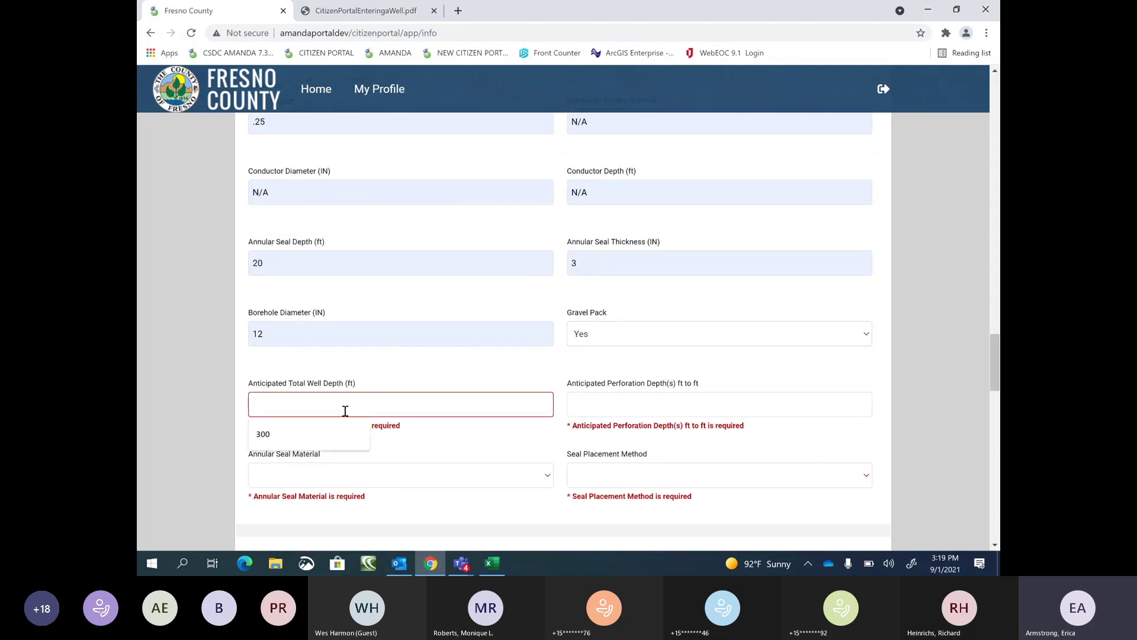
left_click(336, 436)
left_click(624, 407)
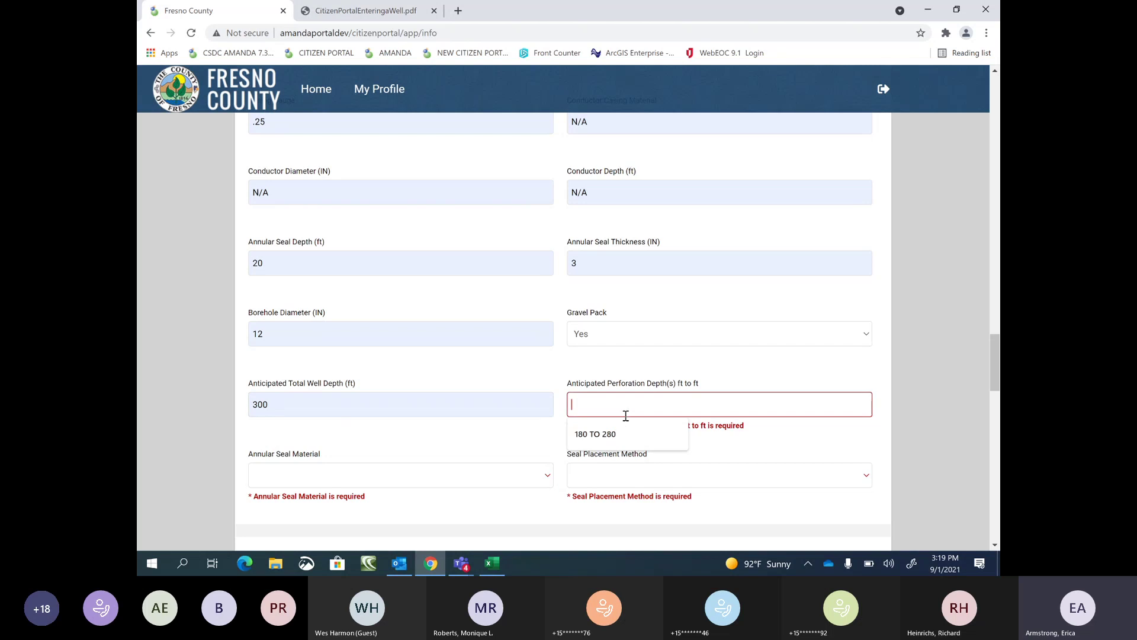
left_click(605, 437)
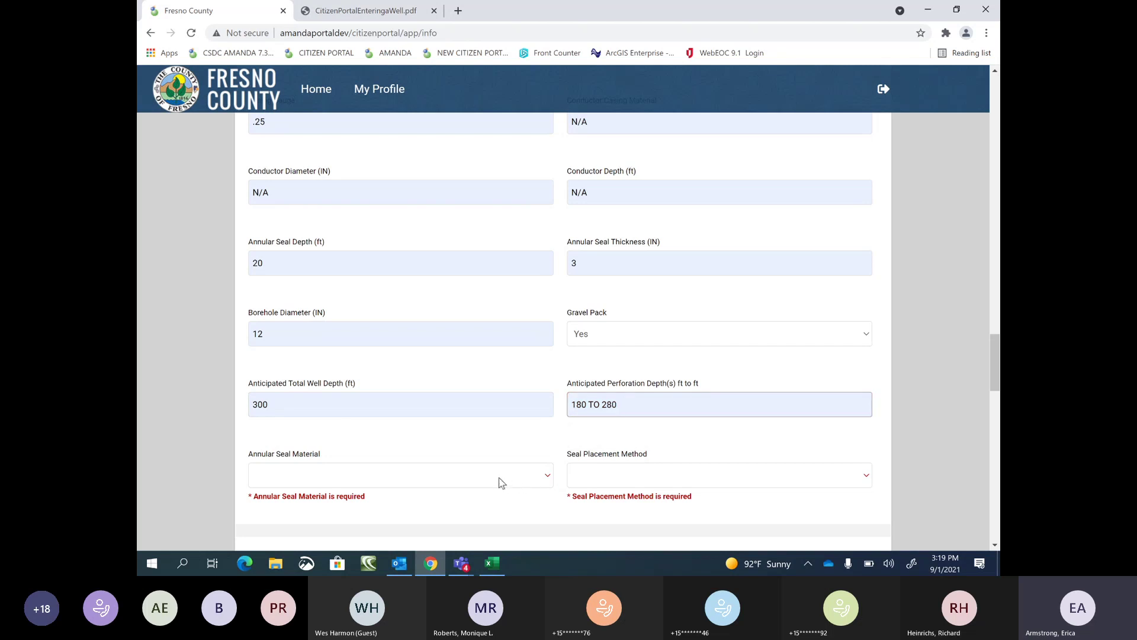
- Set the annular seal material to Air Tight Seal and the seal placement method to N/A
left_click(499, 481)
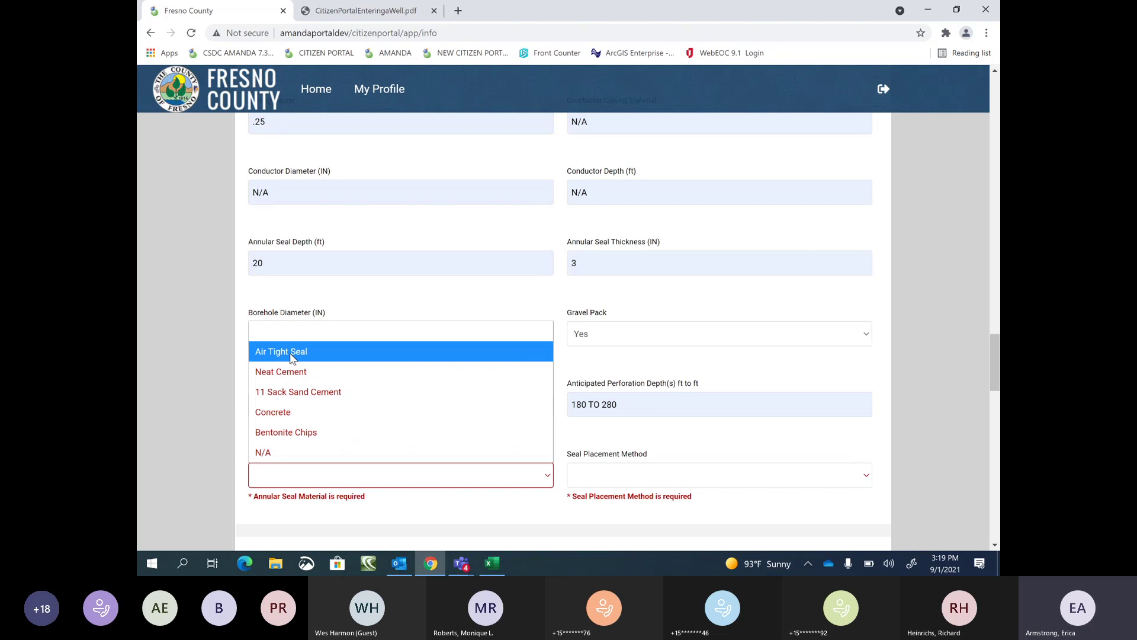
left_click(291, 357)
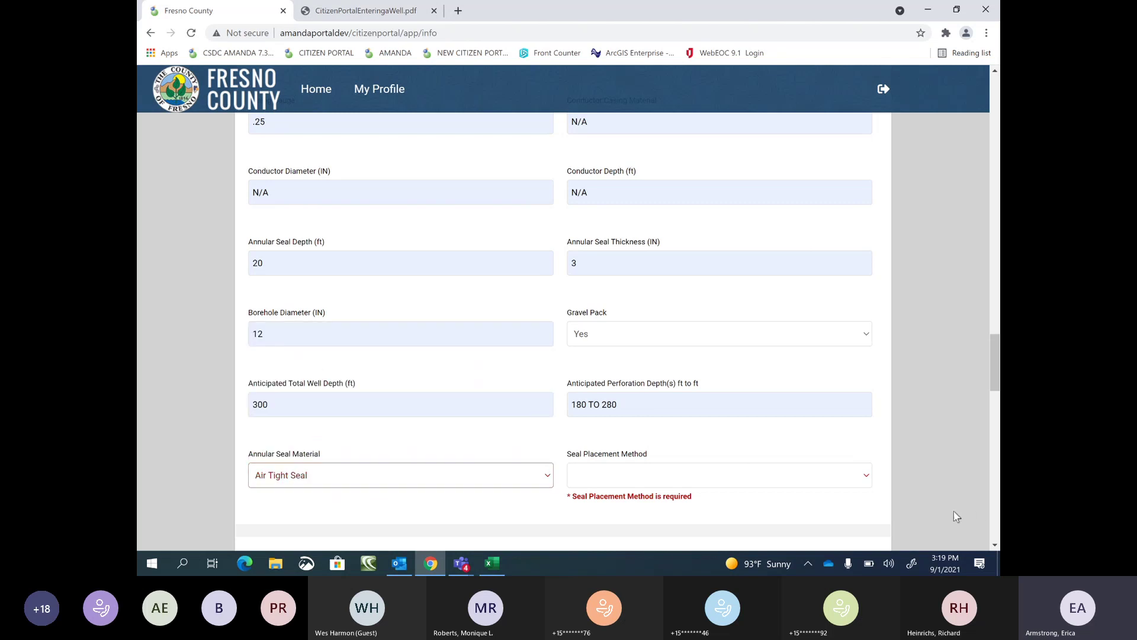
left_click(800, 472)
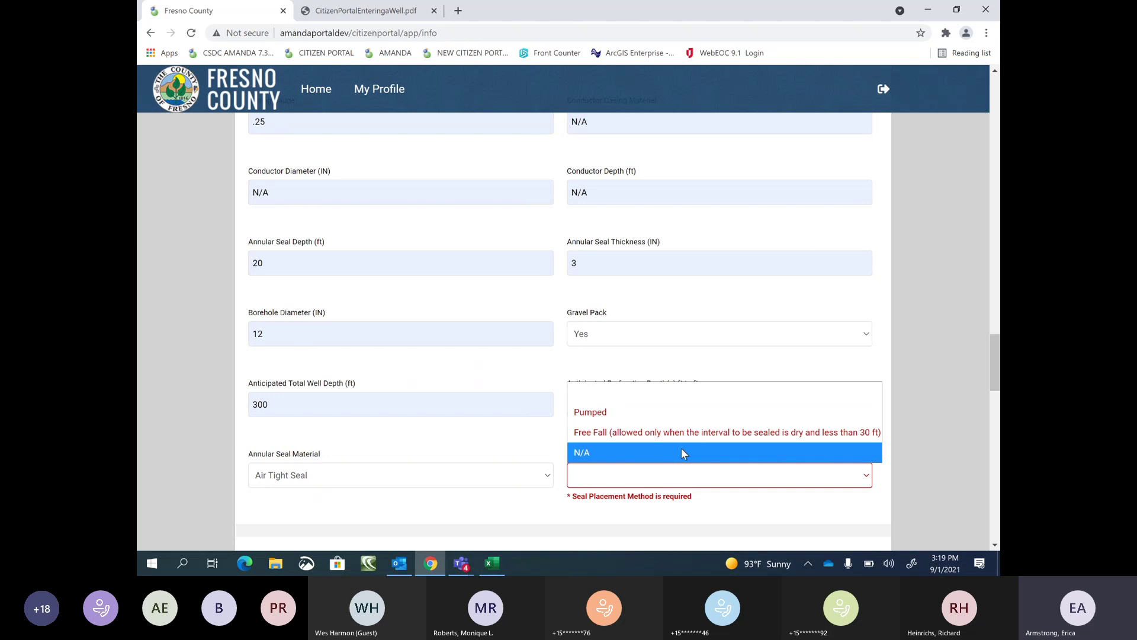
left_click(681, 453)
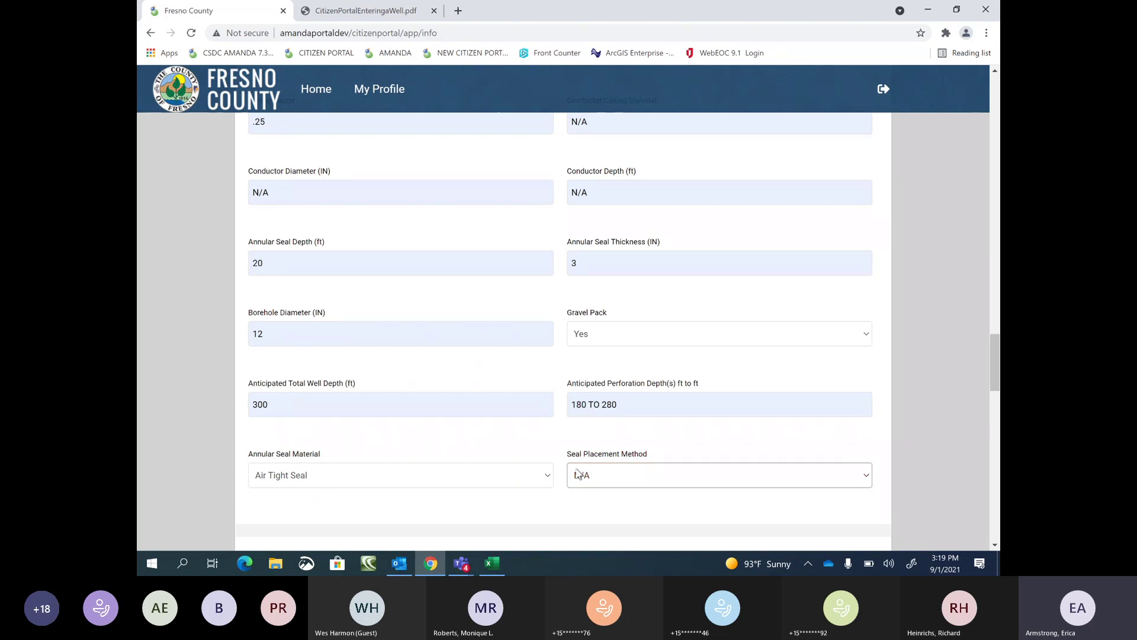
- Change the annular seal material to 11 Sack Sand Cement and the seal placement method to Free Fall
left_click(554, 477)
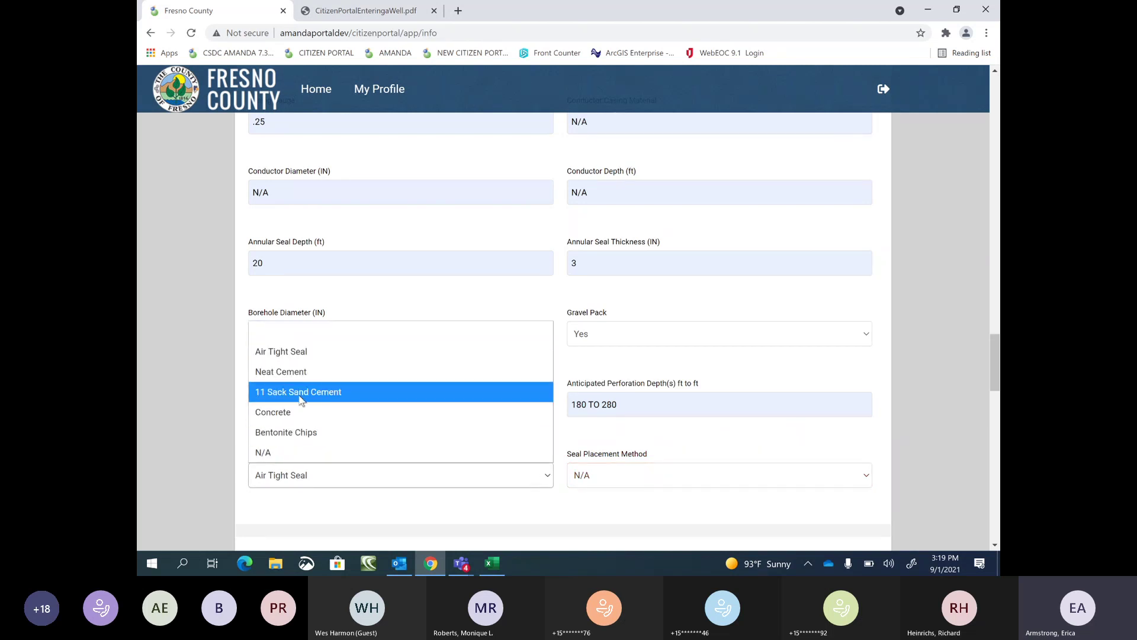
left_click(415, 389)
left_click(862, 485)
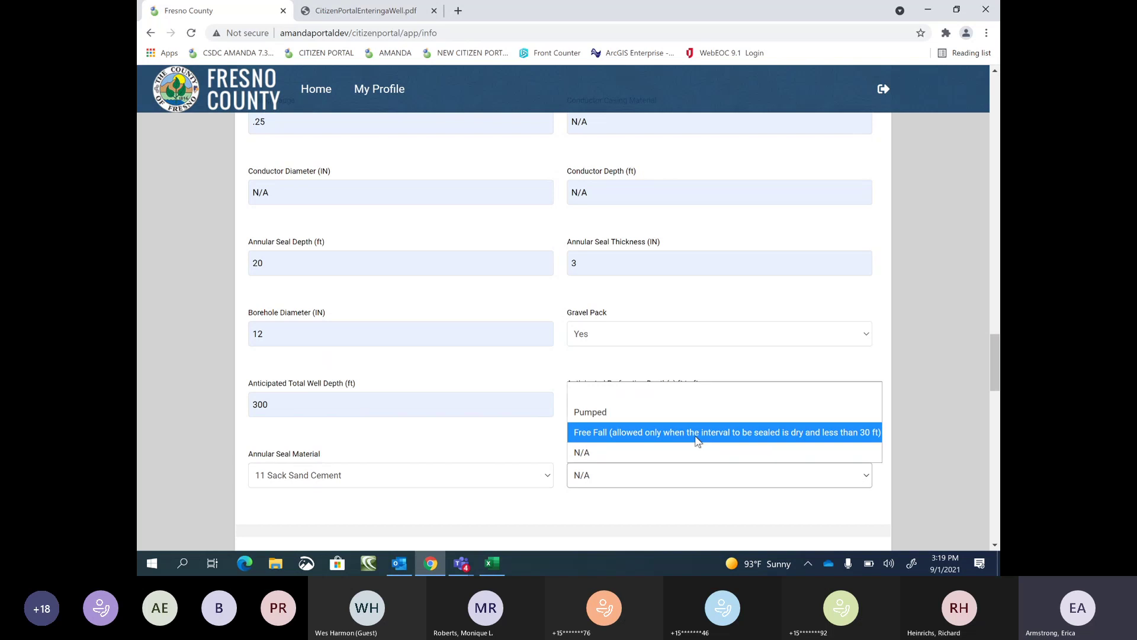
left_click(679, 436)
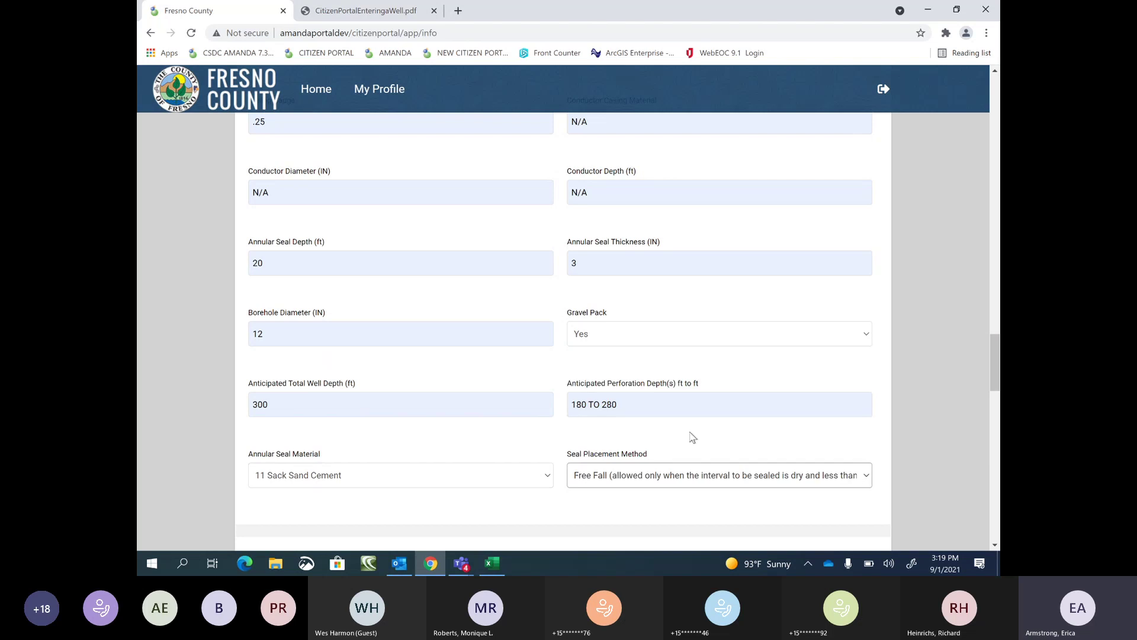
left_click(659, 403)
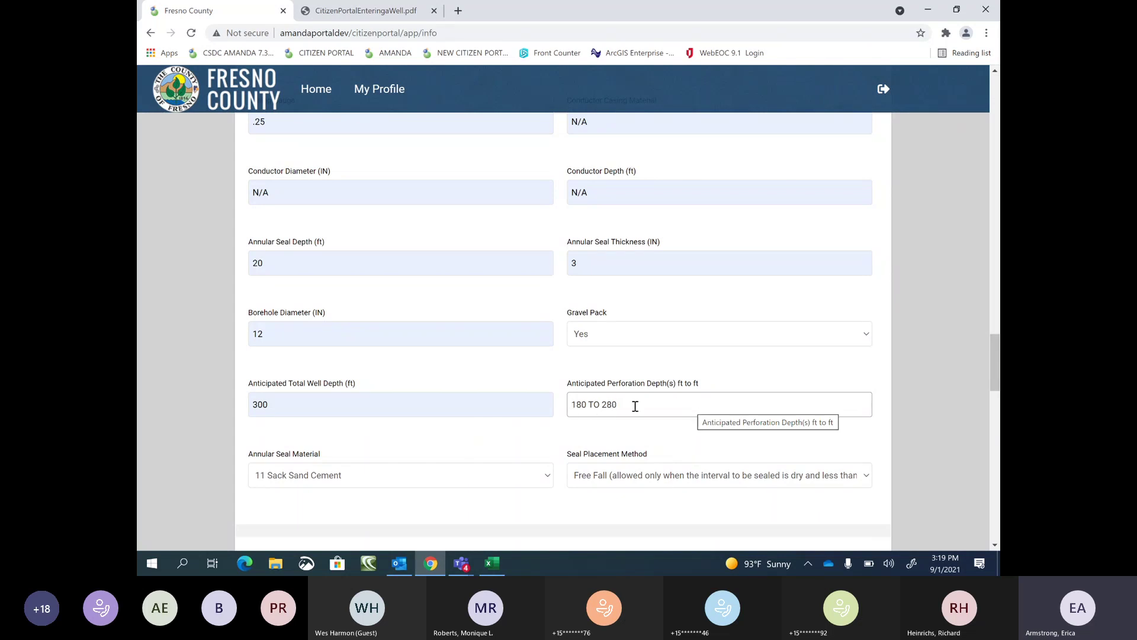
- Answer No to the permit being for a well destruction, enter N/A as the well diameter and copy that entry
scroll(632, 477, "down", 2)
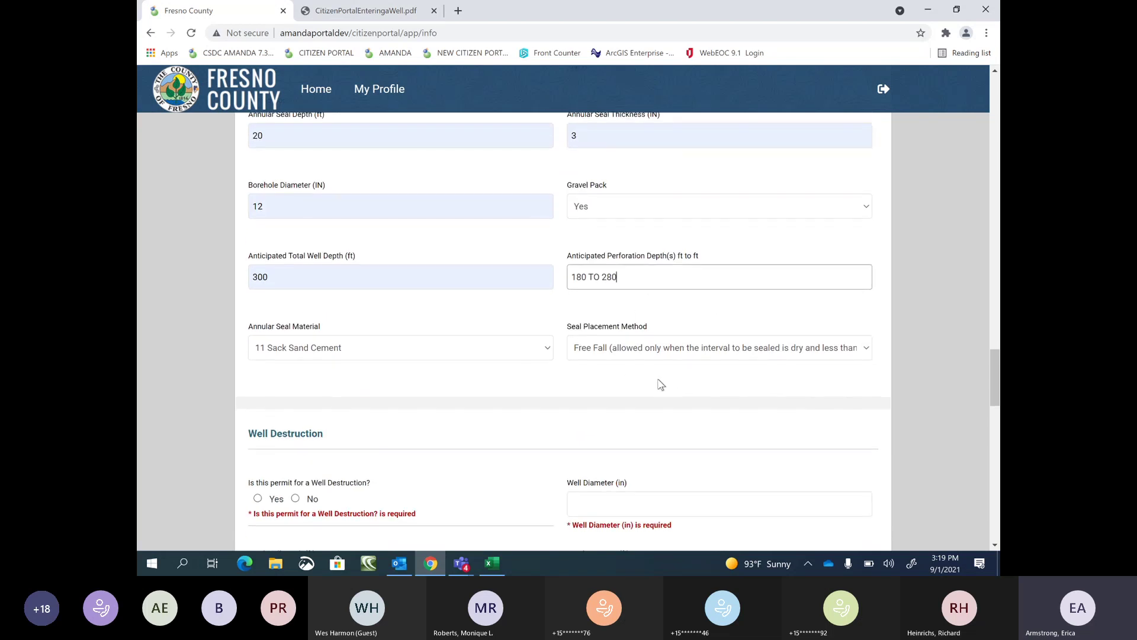
scroll(660, 382, "down", 2)
scroll(702, 374, "down", 1)
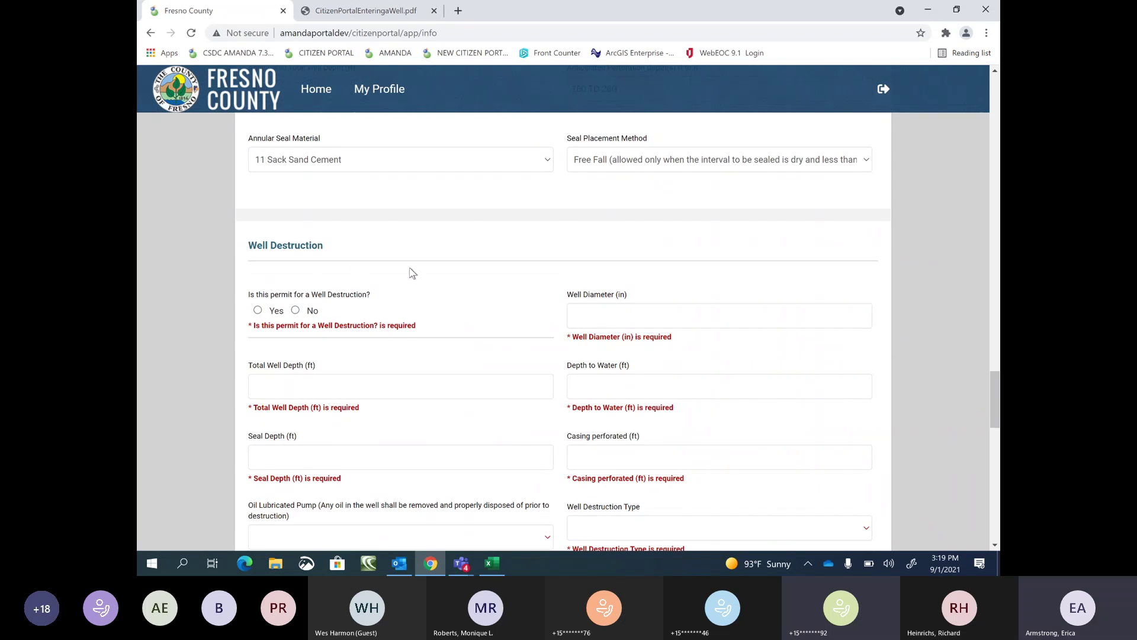
left_click(295, 311)
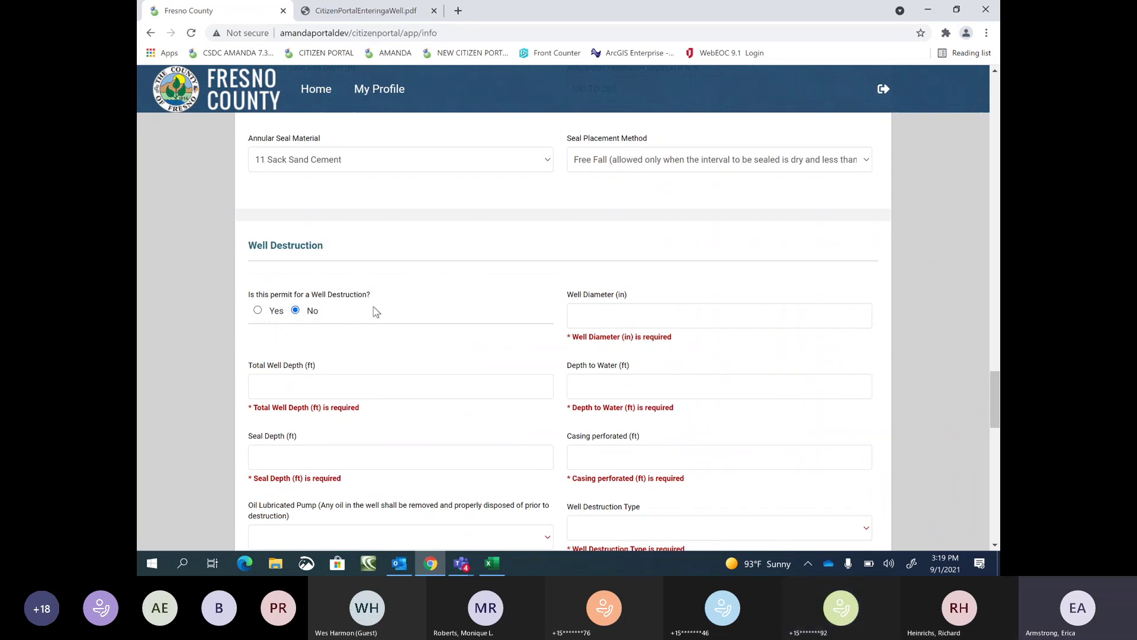
left_click(590, 312)
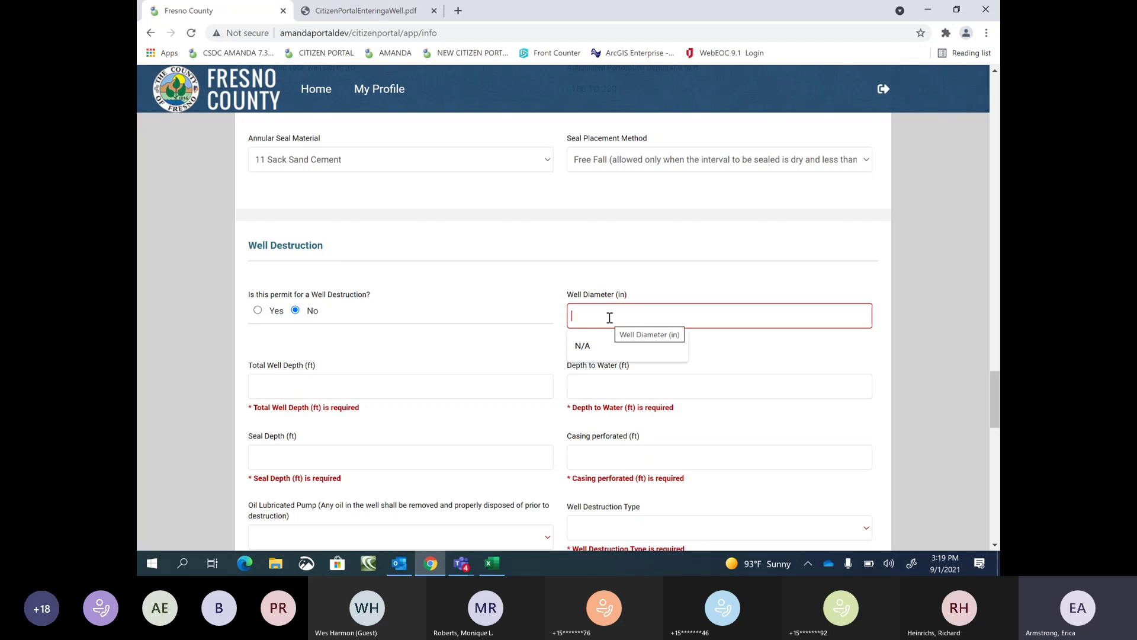
type("N/A")
left_click_drag(610, 318, 557, 323)
key("ctrl+c")
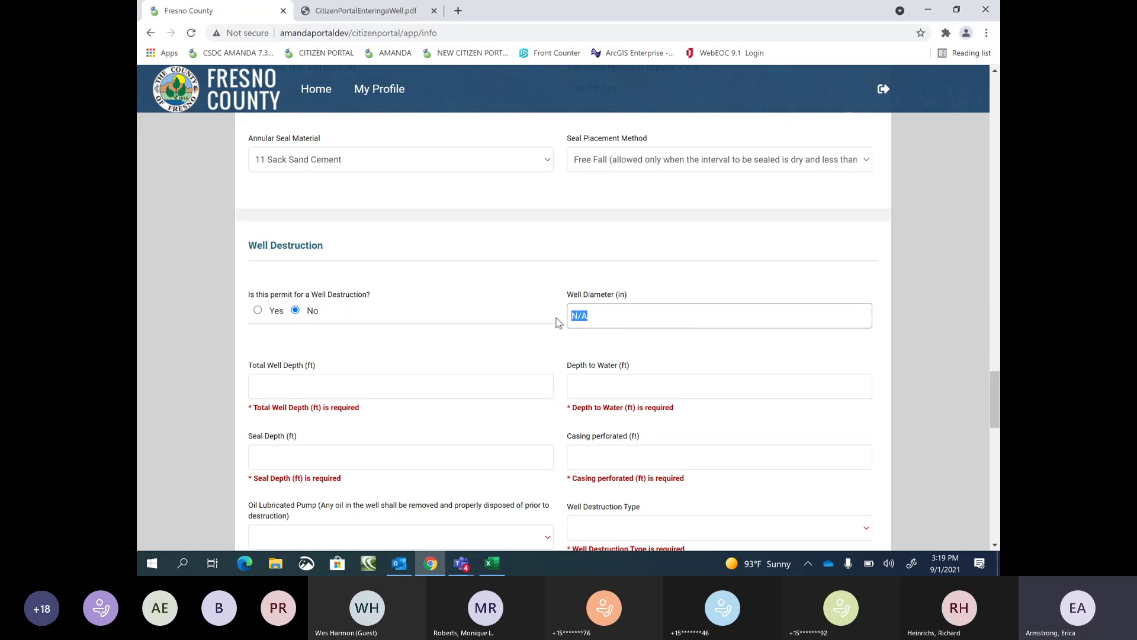
right_click(578, 316)
left_click(592, 396)
- Paste the copied N/A into the total well depth and depth to water of the Well Destruction section
left_click(442, 391)
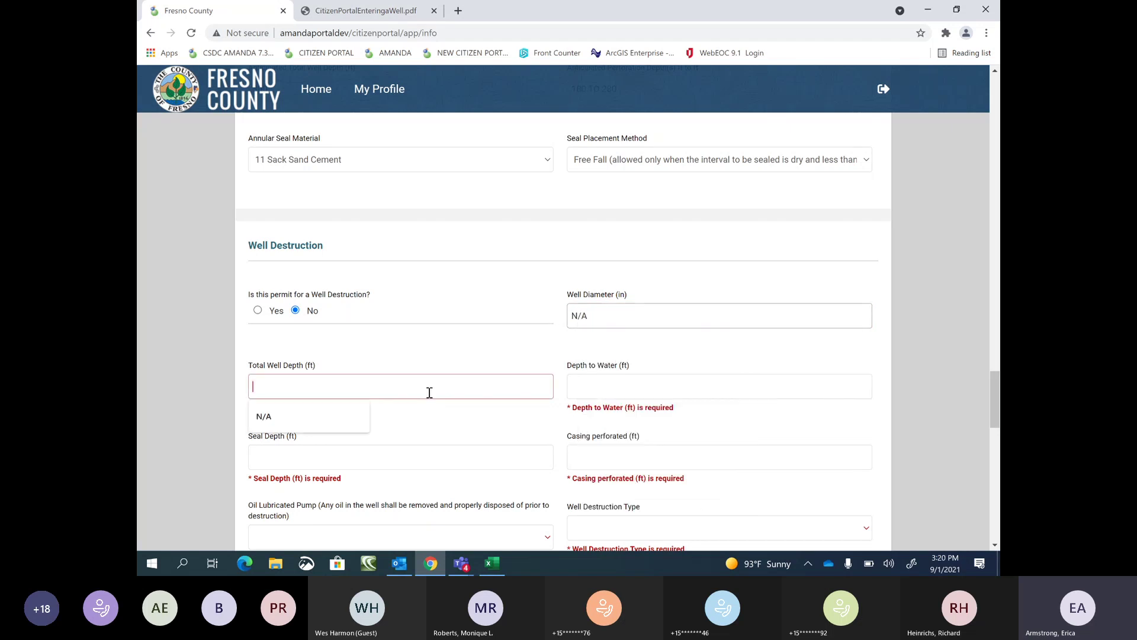
right_click(431, 392)
left_click(474, 274)
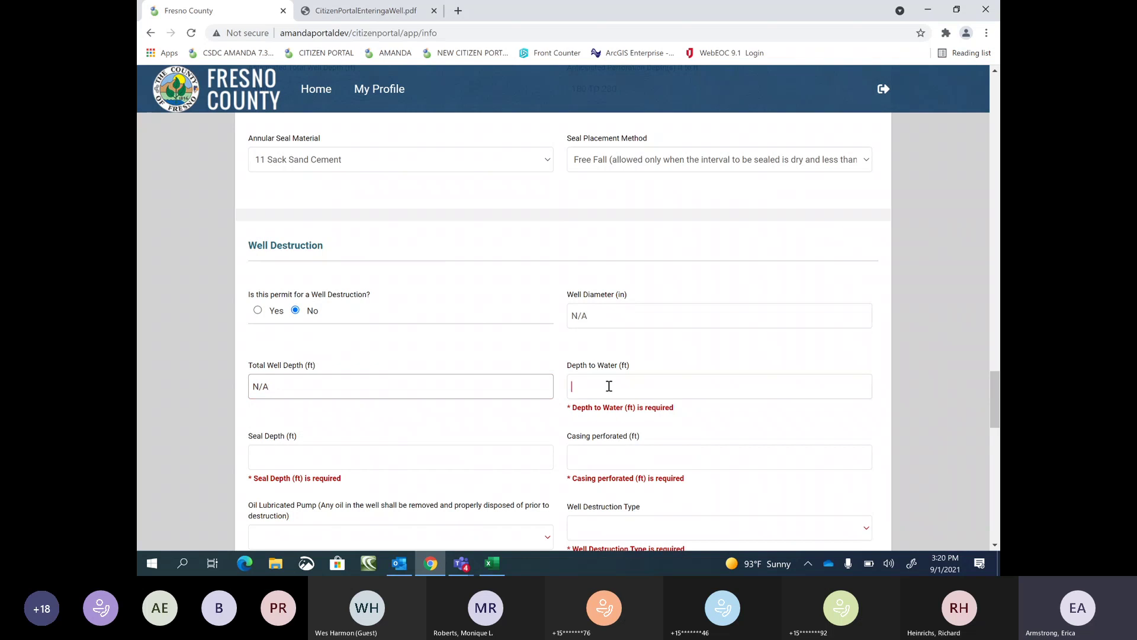
left_click(609, 387)
right_click(608, 387)
left_click(656, 272)
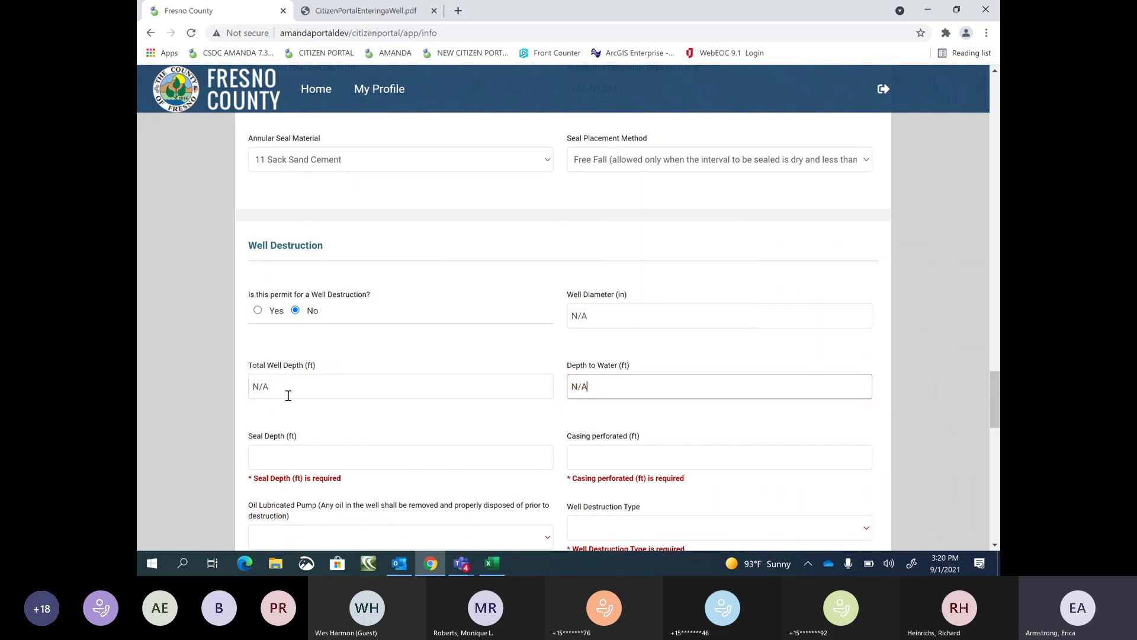
- Enter N/A for the seal depth and the casing perforated value under Well Destruction
scroll(286, 391, "down", 2)
left_click(287, 332)
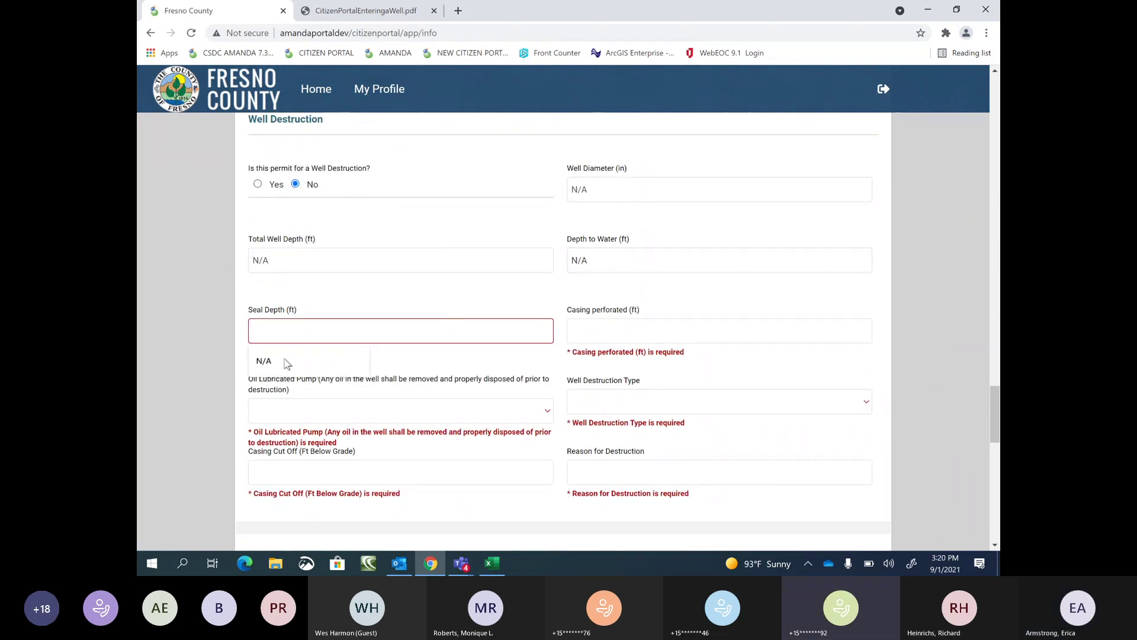
left_click(266, 358)
left_click(655, 333)
left_click(665, 364)
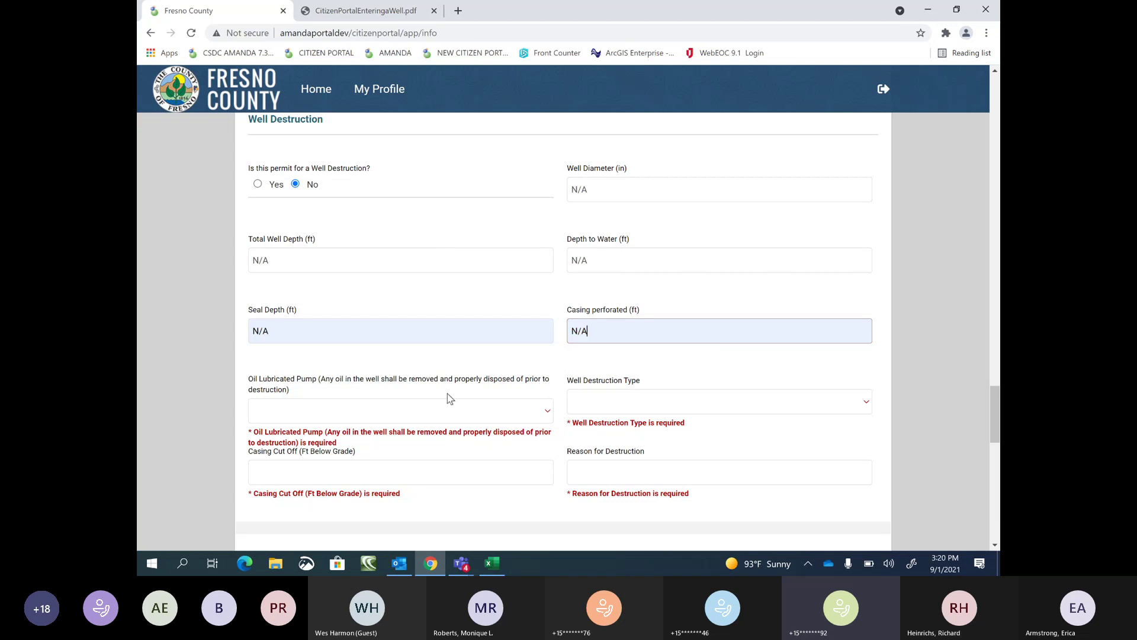
- Set both the oil lubricated pump and the well destruction type to N/A
left_click(429, 410)
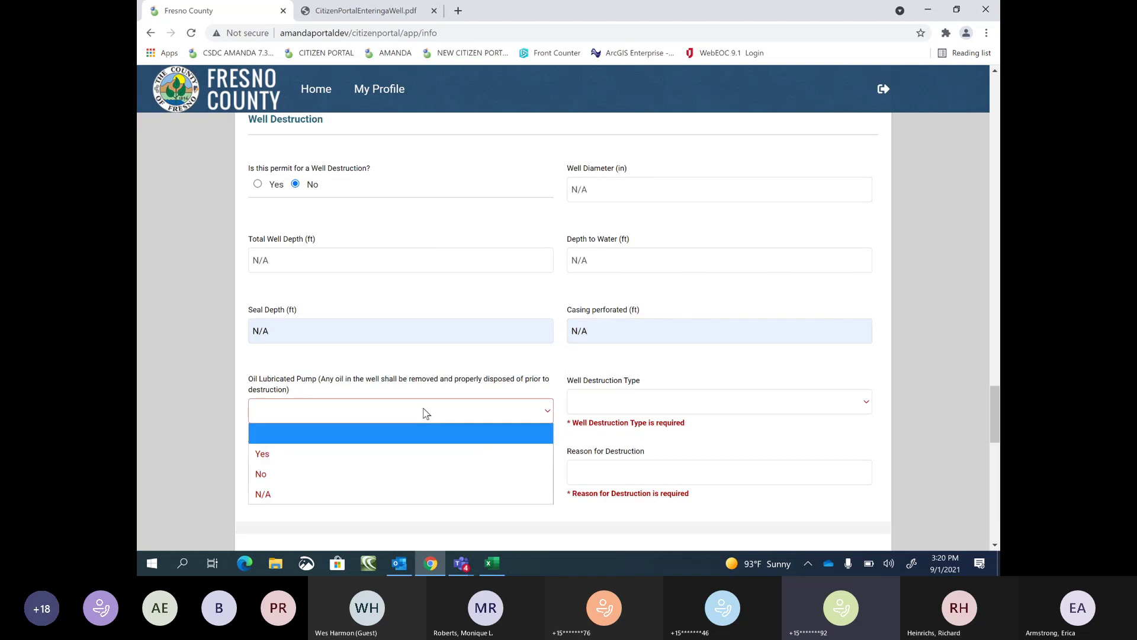
left_click(276, 494)
left_click(865, 404)
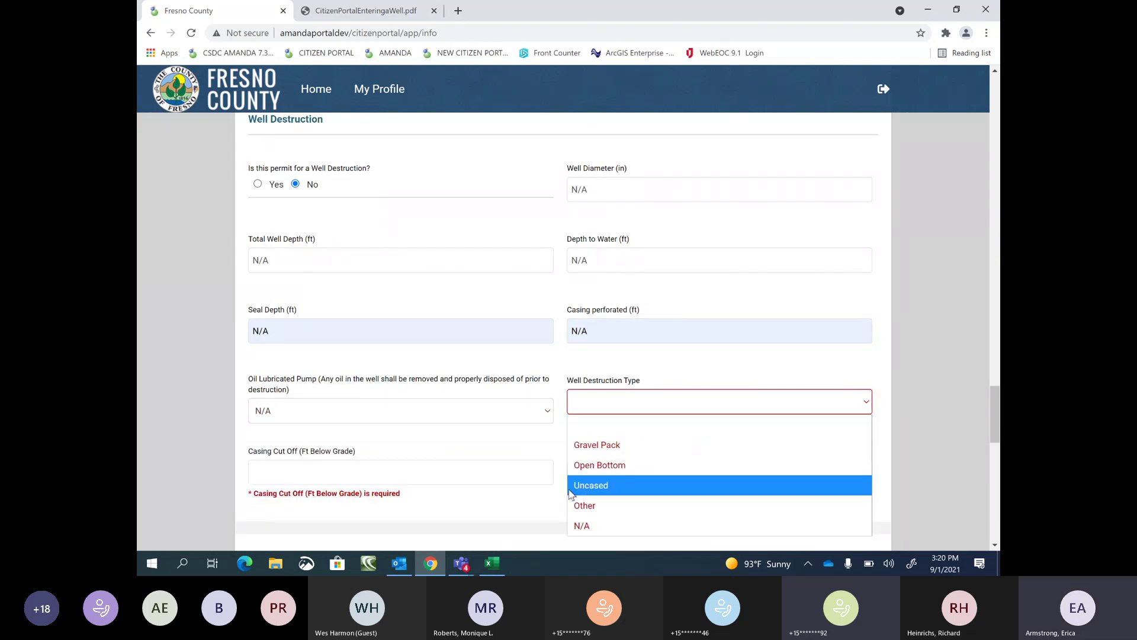
left_click(583, 527)
- Enter N/A for the casing cut off and the reason for destruction, completing the Well Destruction section
left_click(521, 474)
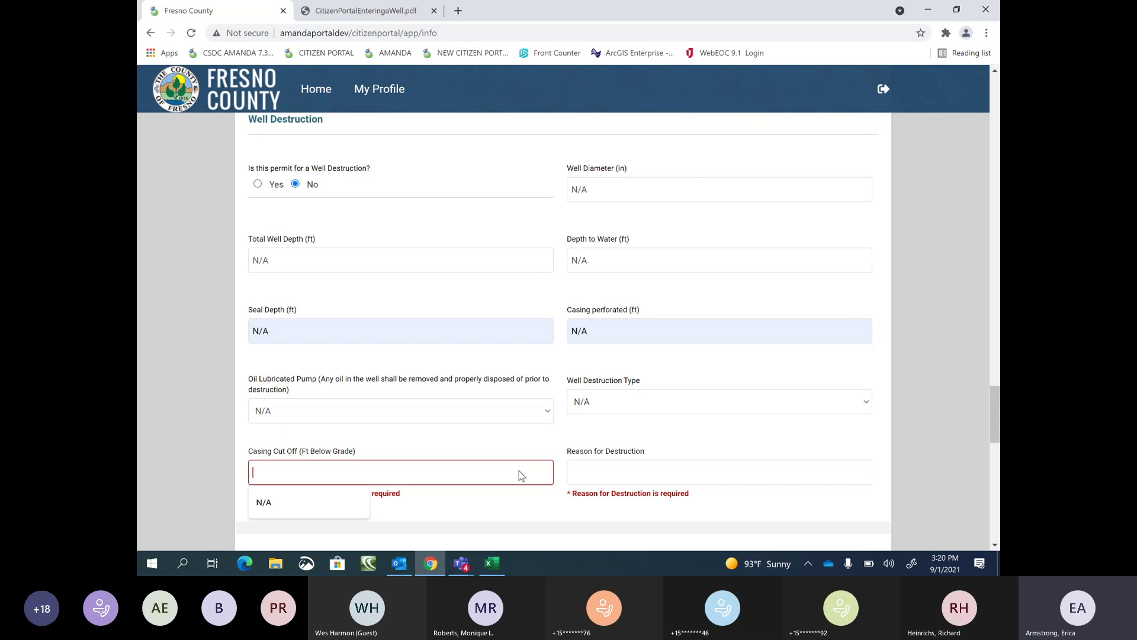
right_click(522, 474)
left_click(327, 502)
left_click(327, 502)
left_click(636, 475)
right_click(636, 474)
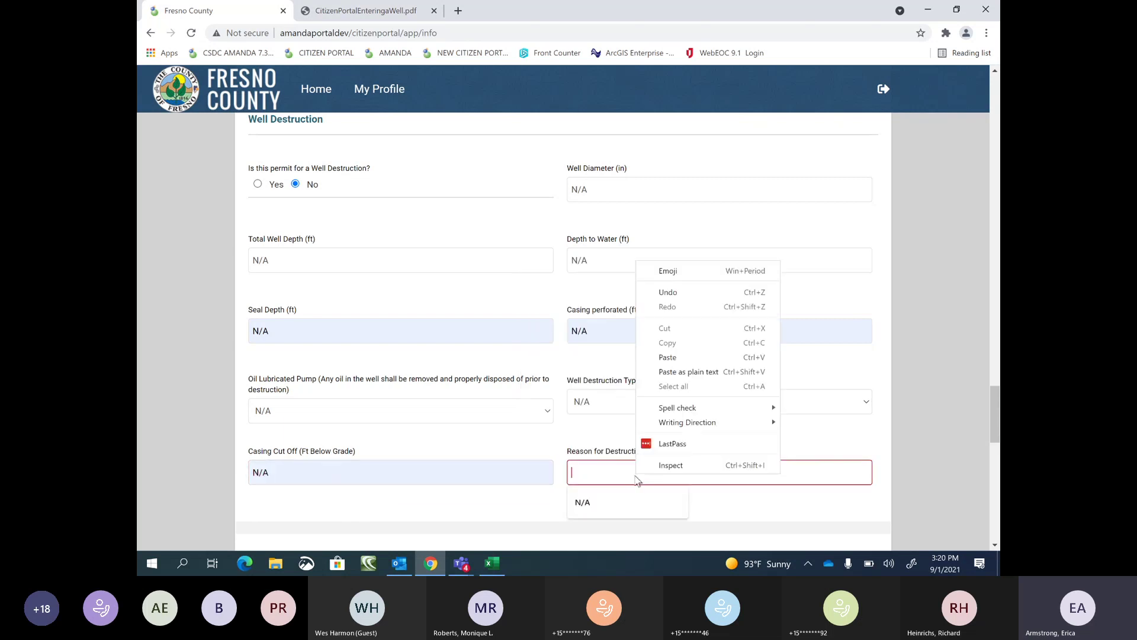
left_click(610, 503)
left_click(610, 503)
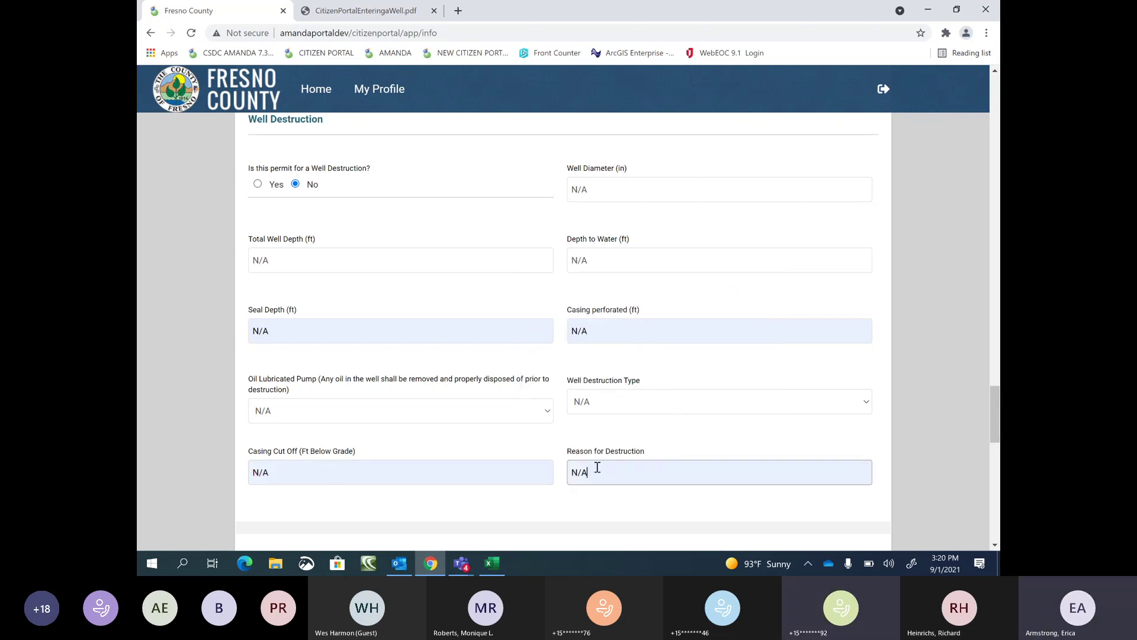
scroll(830, 403, "down", 2)
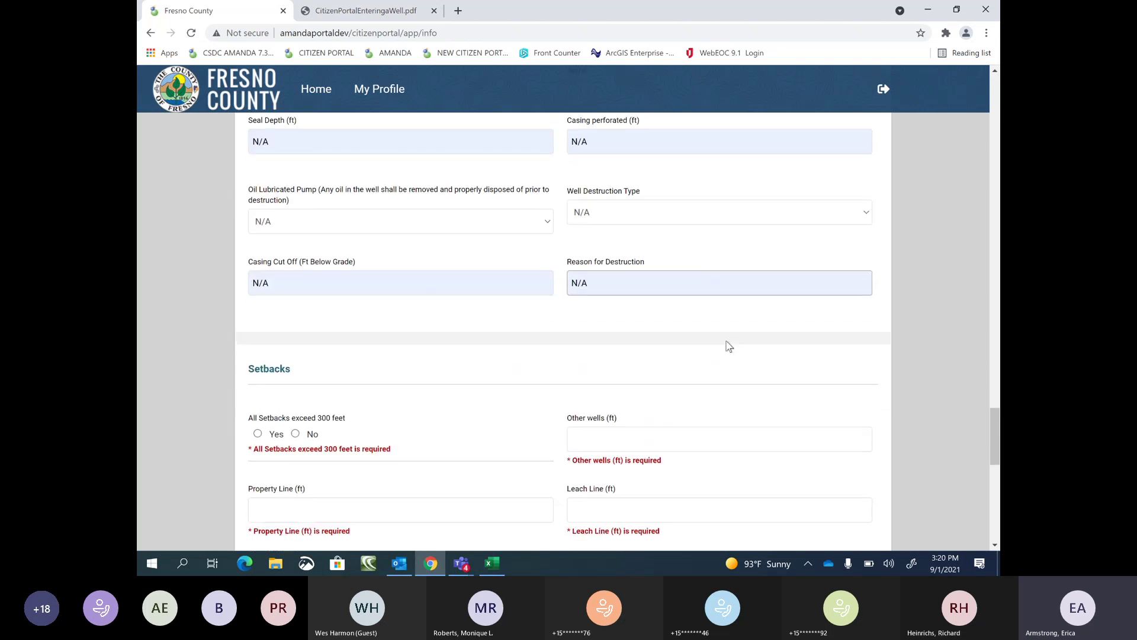
scroll(745, 336, "down", 3)
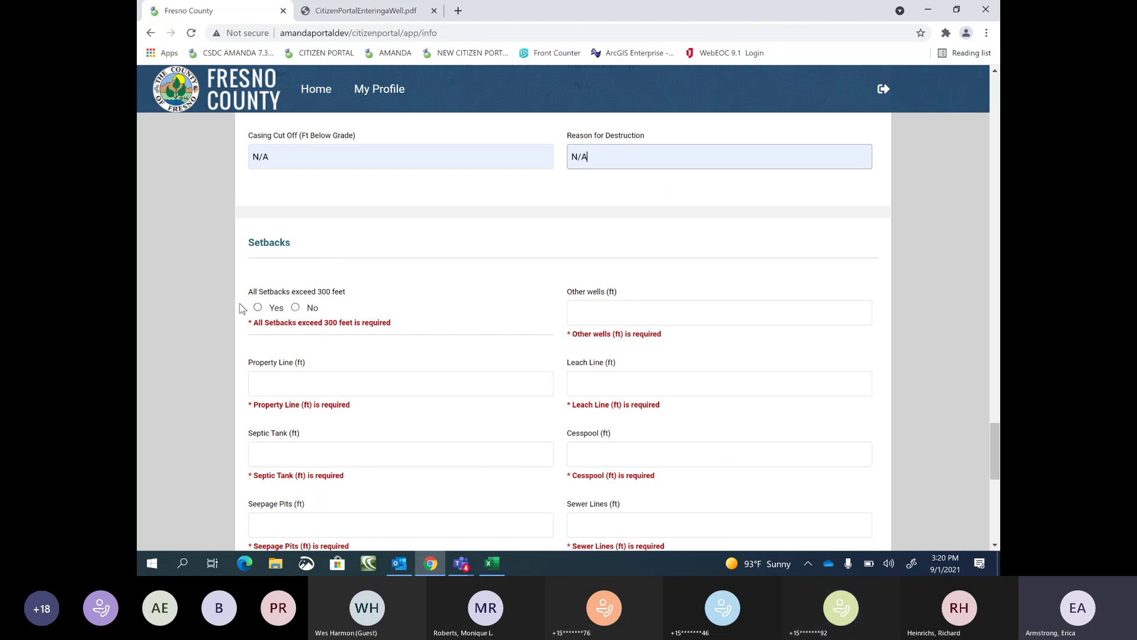
- Answer No to all setbacks exceeding 300 feet, and set the other wells setback to 30 ft and the property line to 15 ft
left_click(295, 308)
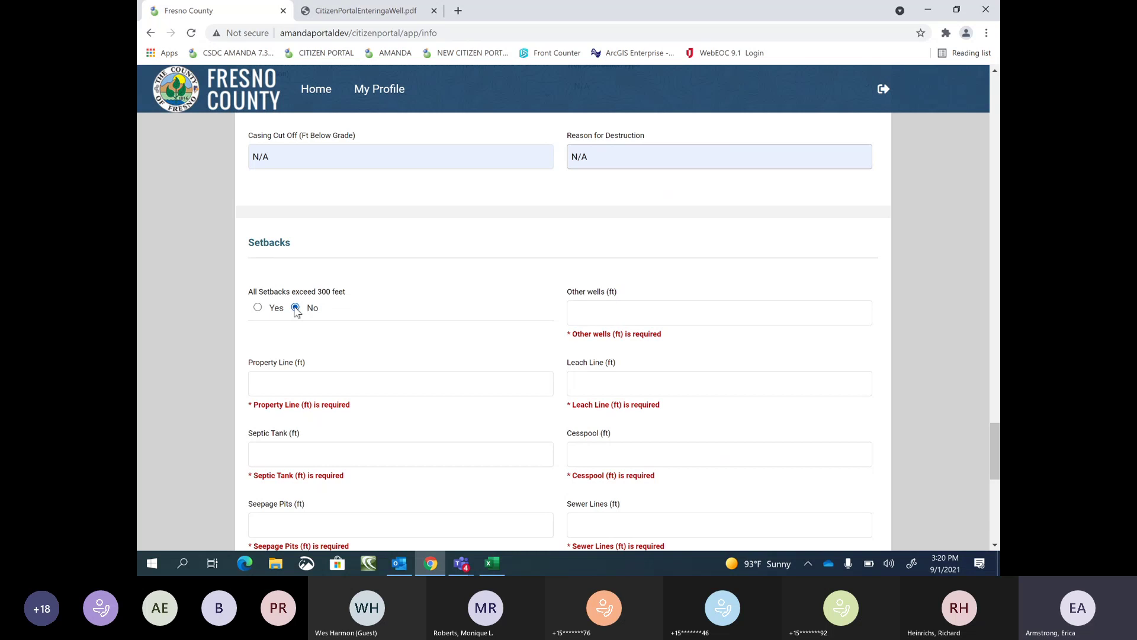
left_click(604, 320)
type("30")
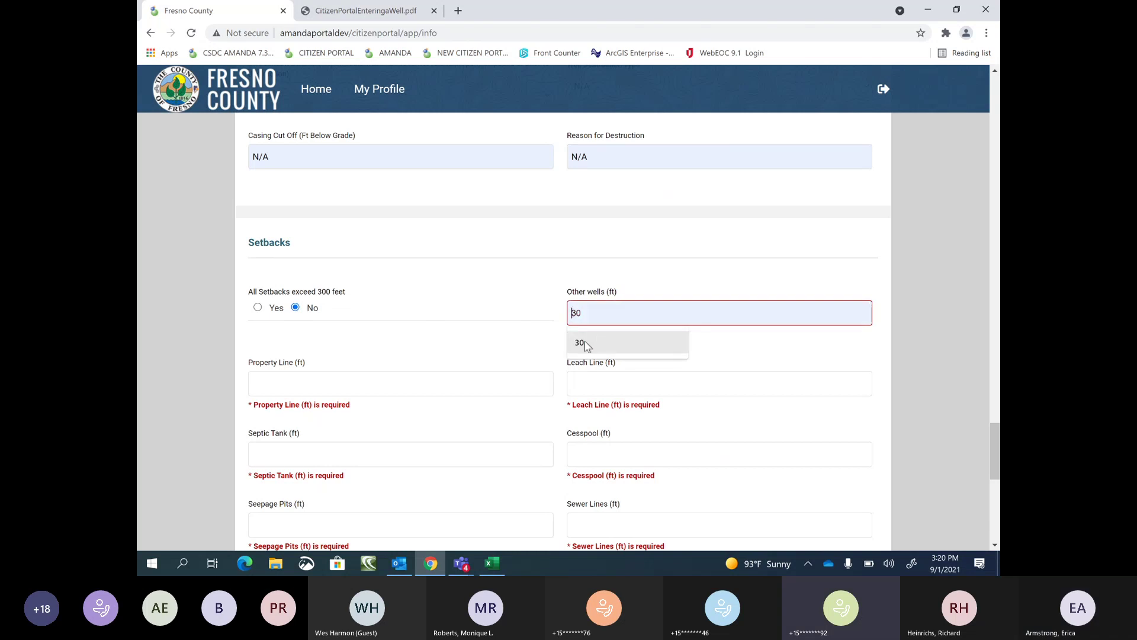
left_click(430, 386)
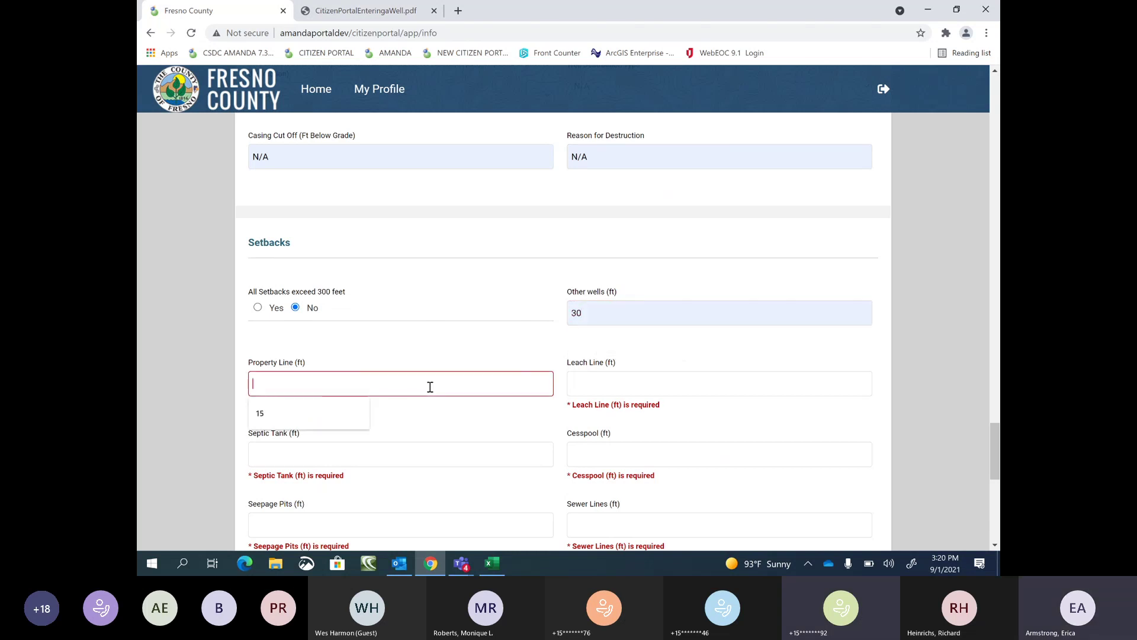
type("15")
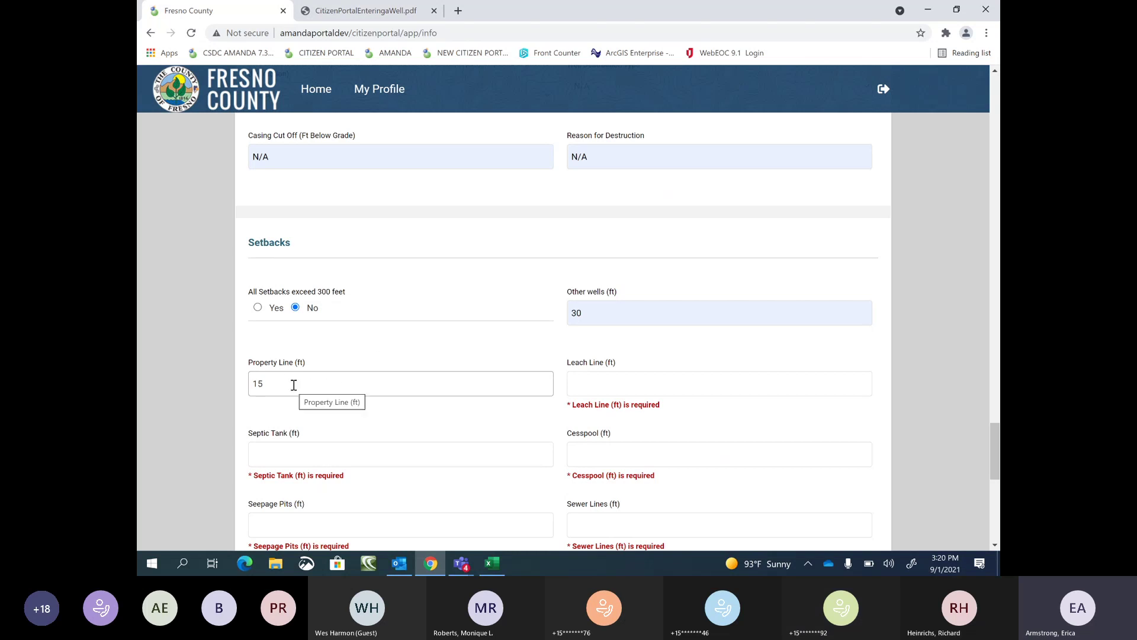
- Set the leach line setback to 150 ft and the septic tank setback to 100 ft
left_click(634, 389)
key("Down")
key("Return")
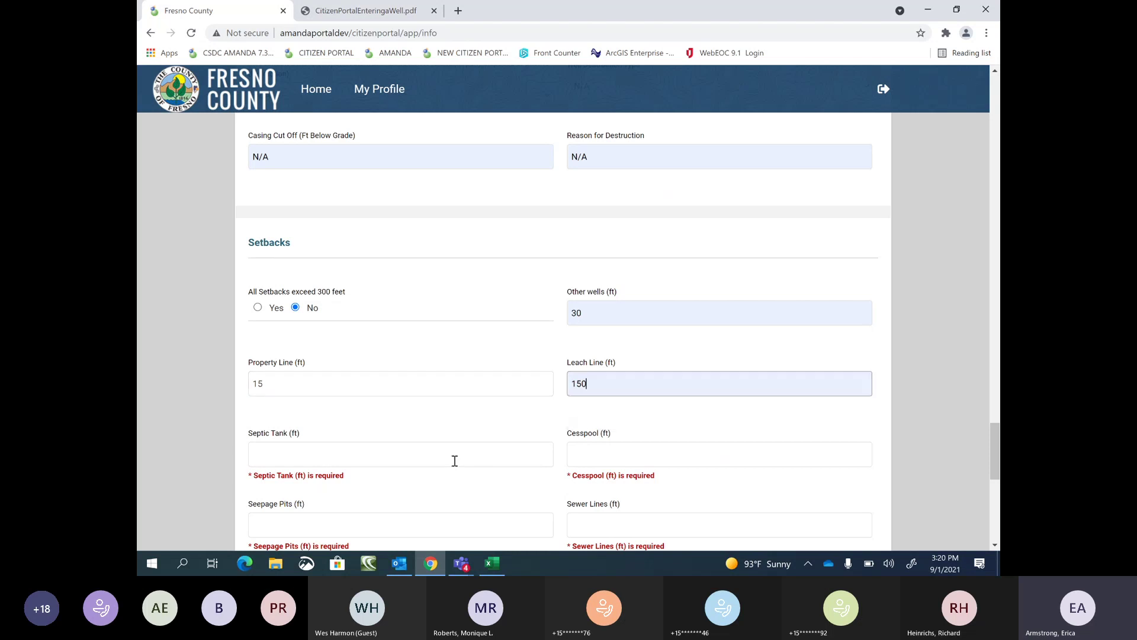
left_click(454, 461)
key("Down")
key("Return")
- Enter N/A for the cesspool, seepage pits and sewer lines setbacks
left_click(651, 461)
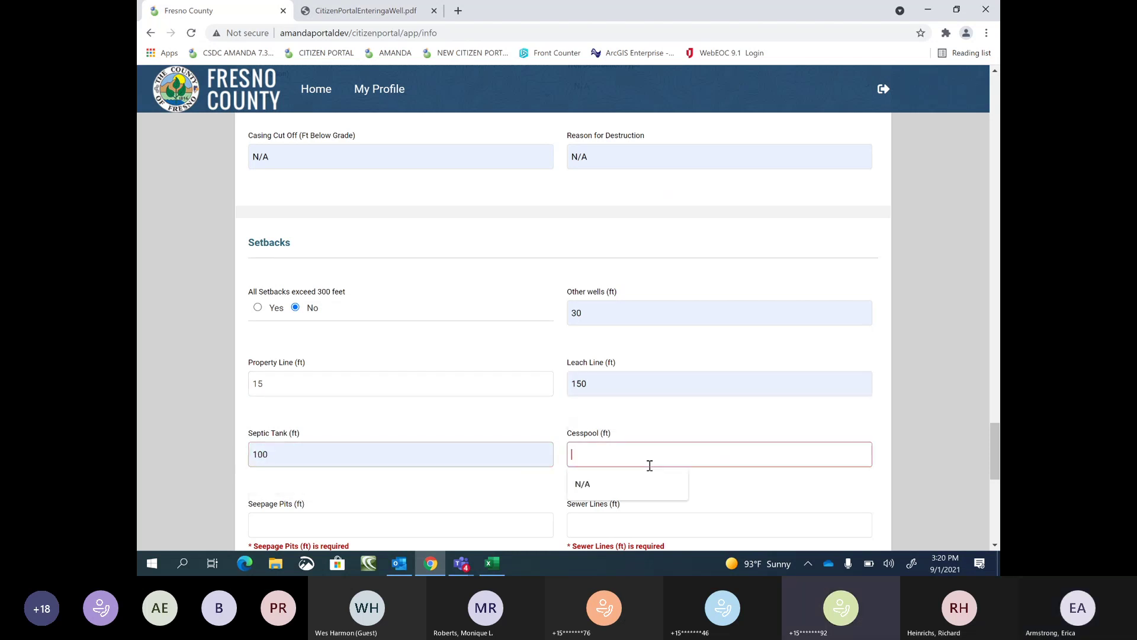
key("Down")
key("Return")
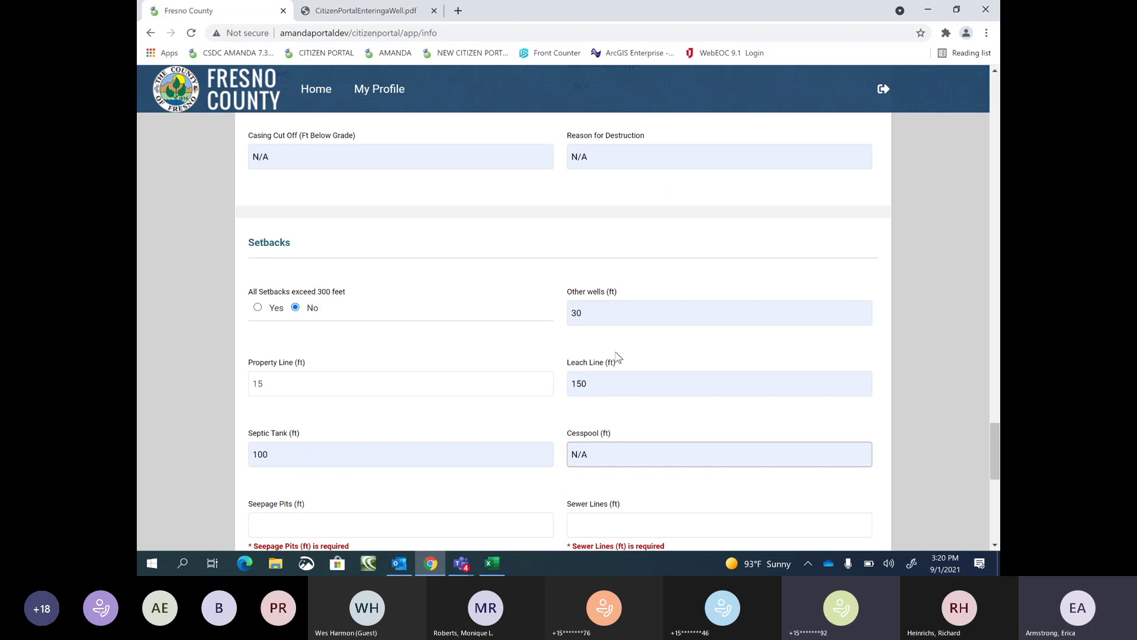
scroll(619, 361, "down", 2)
scroll(533, 451, "down", 2)
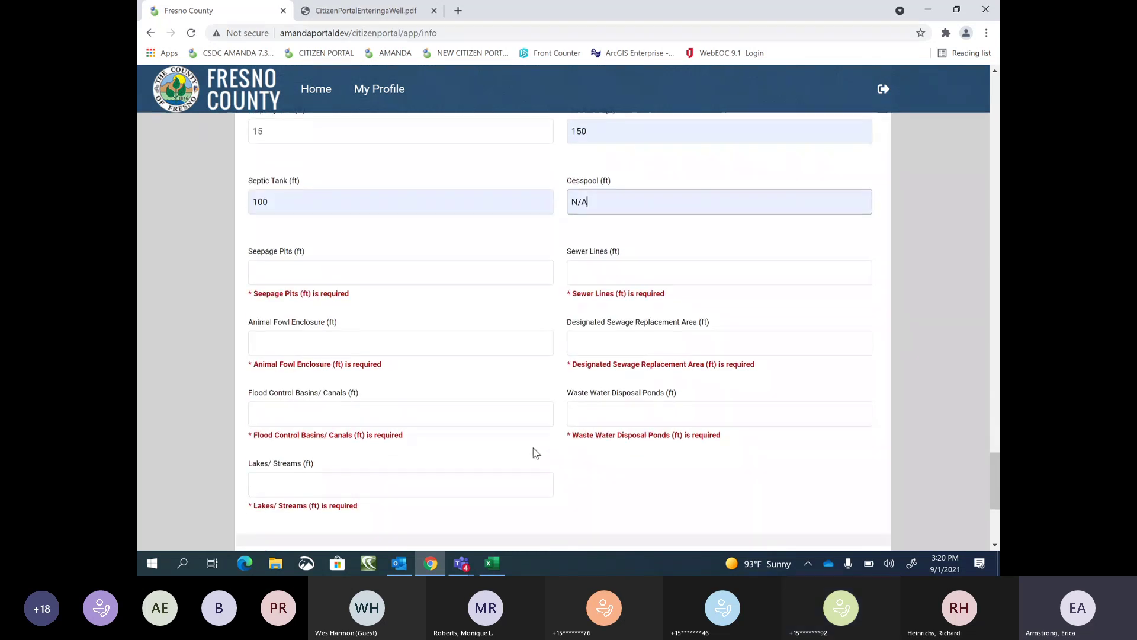
right_click(379, 275)
key("Escape")
left_click(319, 303)
left_click(640, 280)
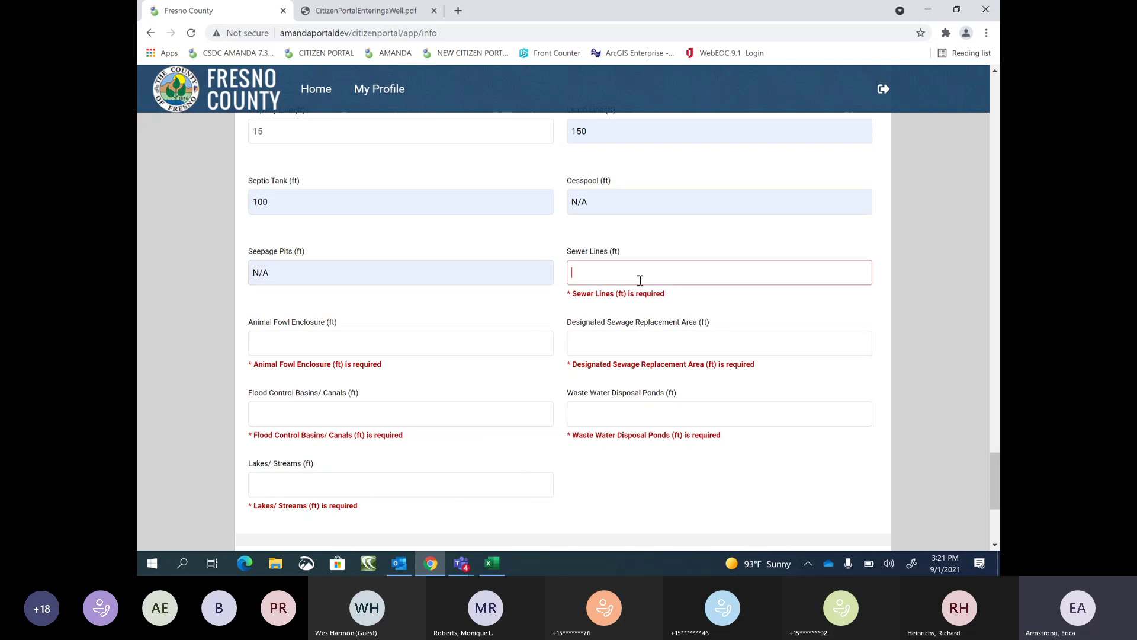
left_click(592, 302)
- Set the animal fowl enclosure and designated sewage replacement area setbacks to N/A
left_click(381, 342)
right_click(380, 340)
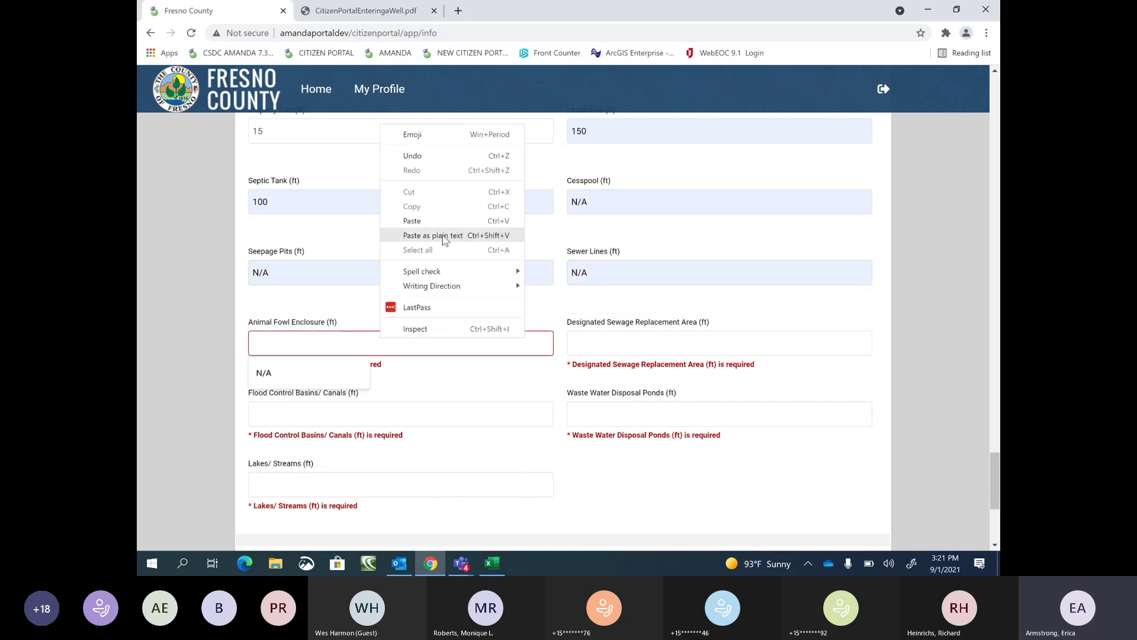
left_click(418, 221)
left_click(600, 342)
right_click(599, 341)
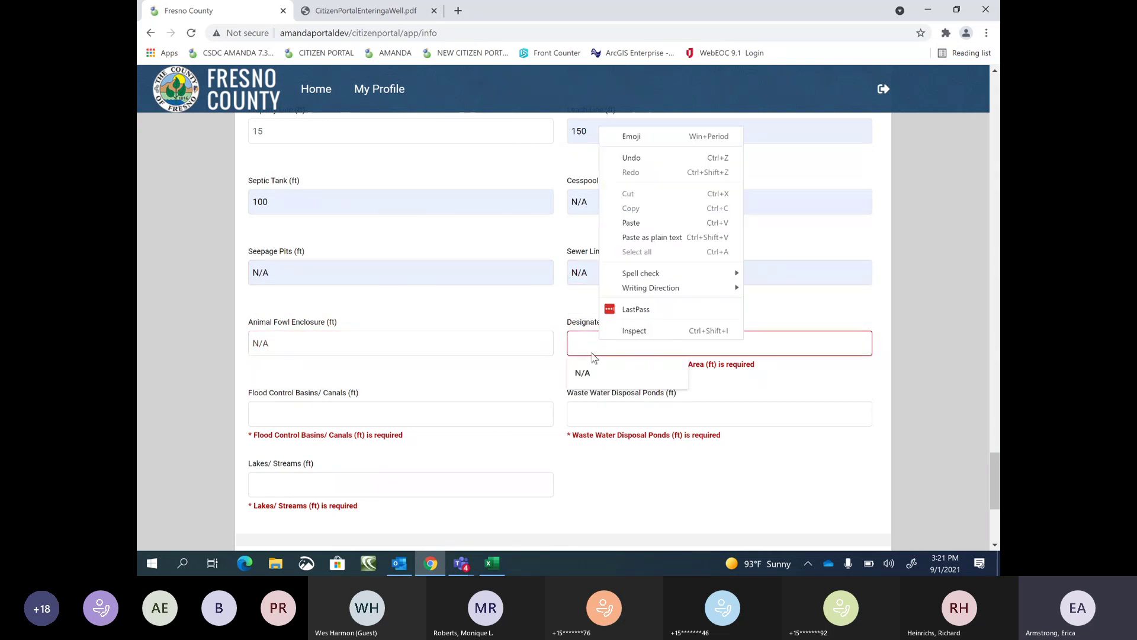
key("Escape")
left_click(583, 372)
- Fill in N/A for the flood control basins/canals and the waste water disposal ponds setbacks
left_click(419, 422)
right_click(414, 421)
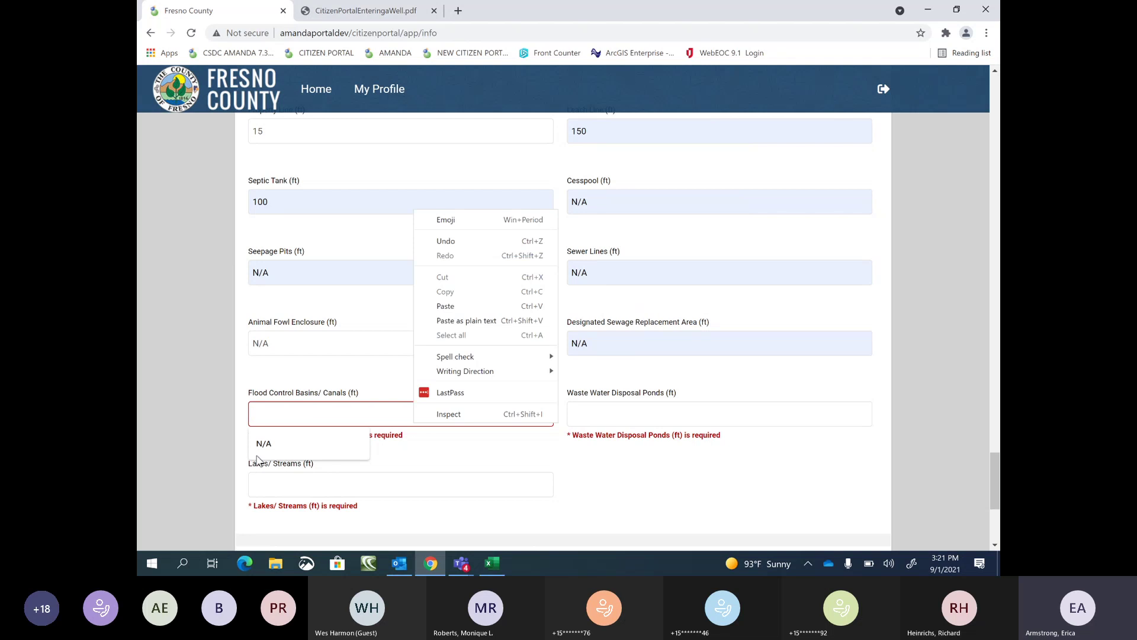
key("Escape")
left_click(260, 445)
left_click(579, 413)
right_click(588, 414)
key("Escape")
left_click(582, 445)
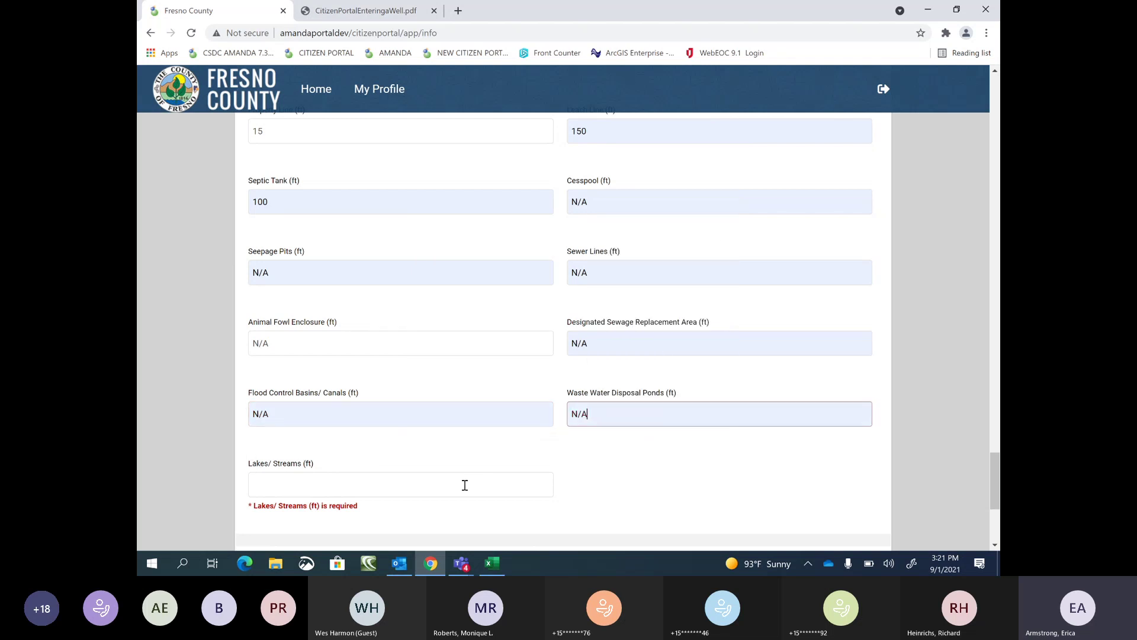
- Enter N/A for the lakes/streams distance, completing the Setbacks section
left_click(465, 485)
right_click(431, 490)
key("Escape")
left_click(275, 519)
- Complete Water Systems with No for CalCode Water System and N/A as the reference, and continue to the supporting documents
scroll(693, 462, "down", 2)
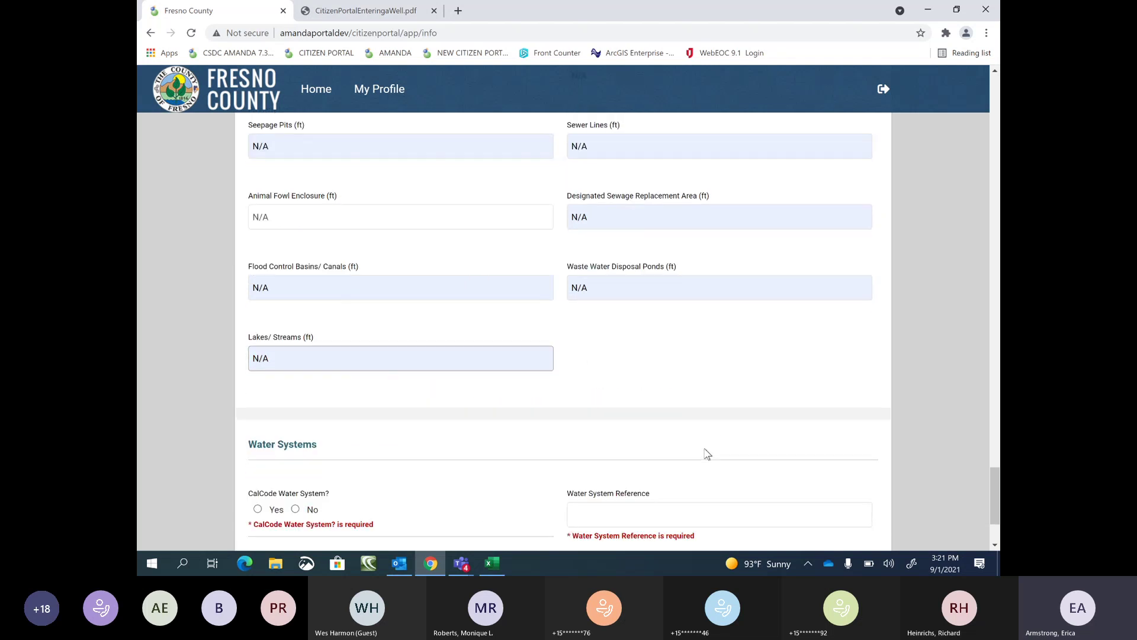
scroll(875, 377, "down", 1)
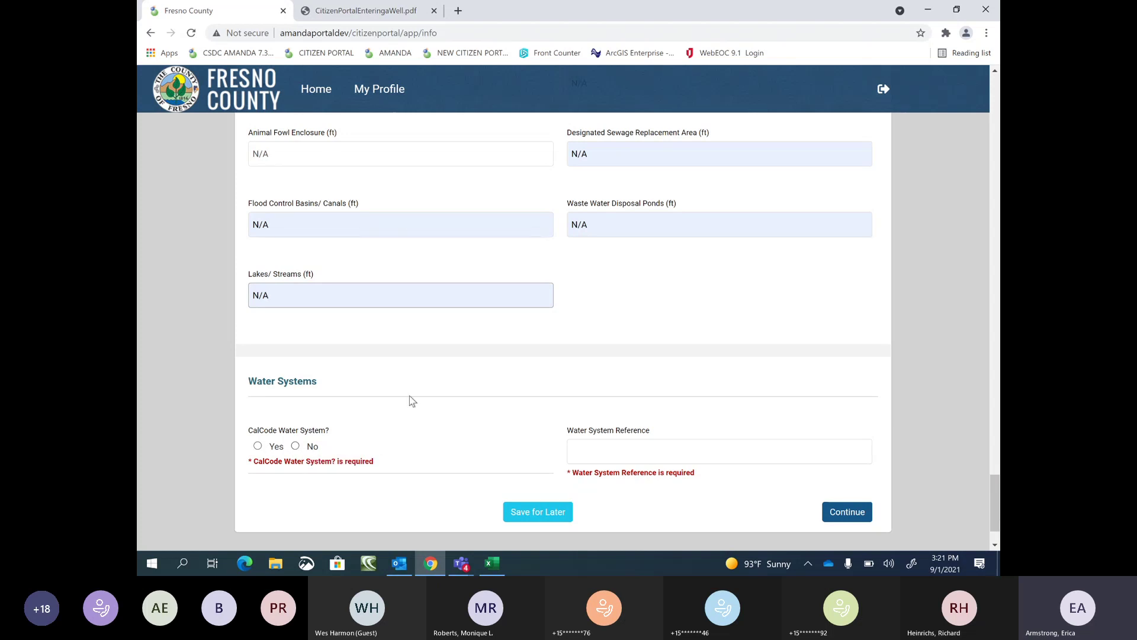
left_click(602, 457)
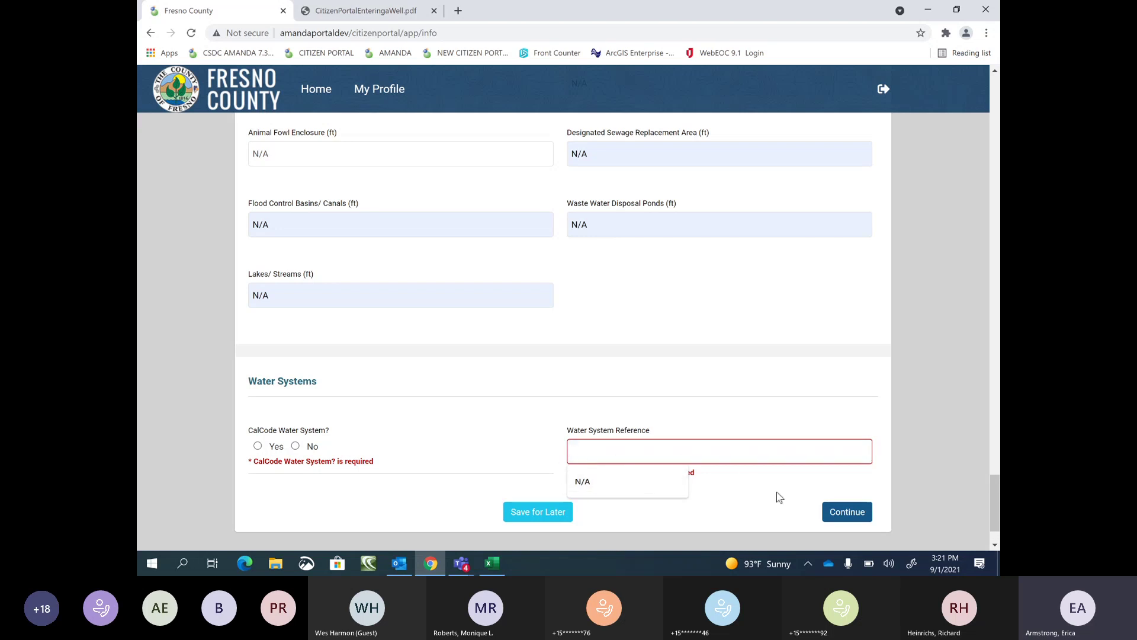
left_click(295, 446)
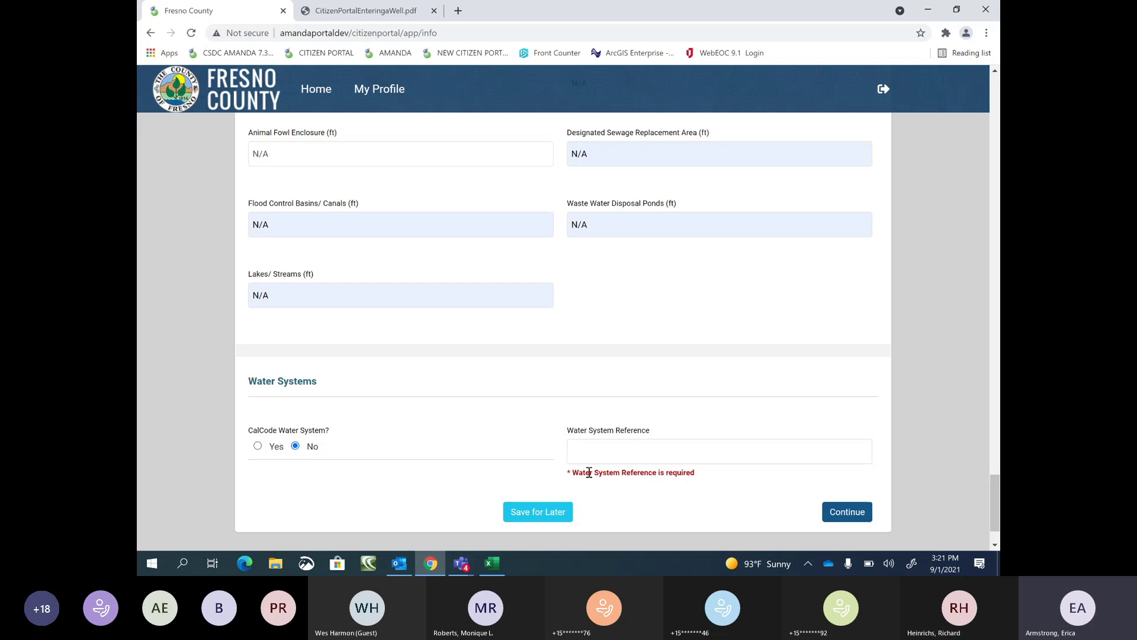
left_click(589, 456)
left_click(587, 477)
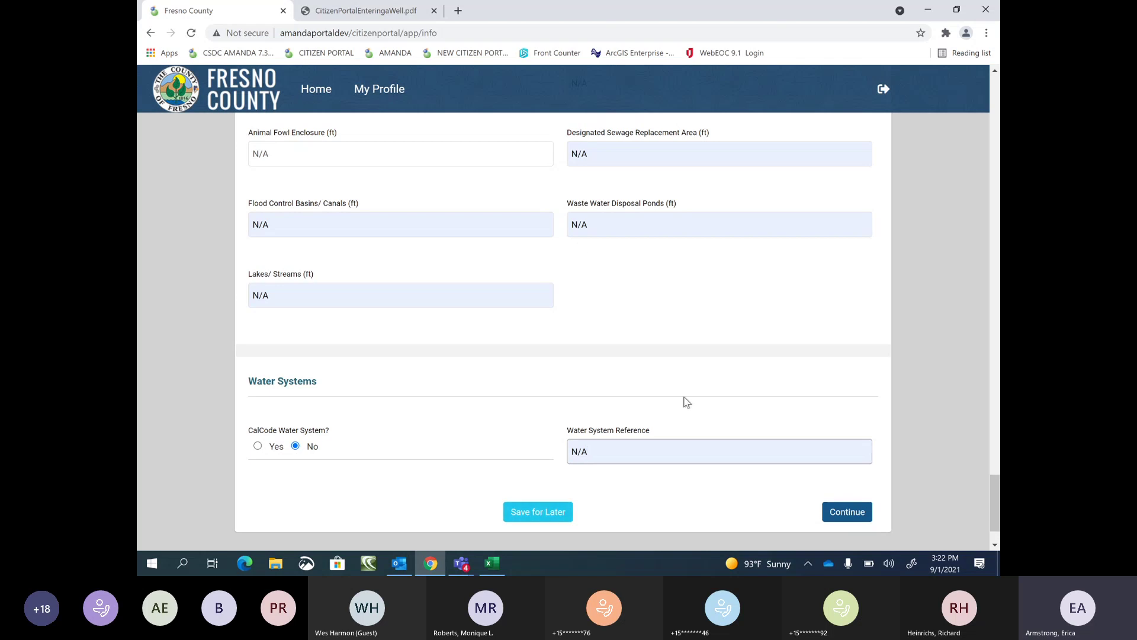
left_click(849, 514)
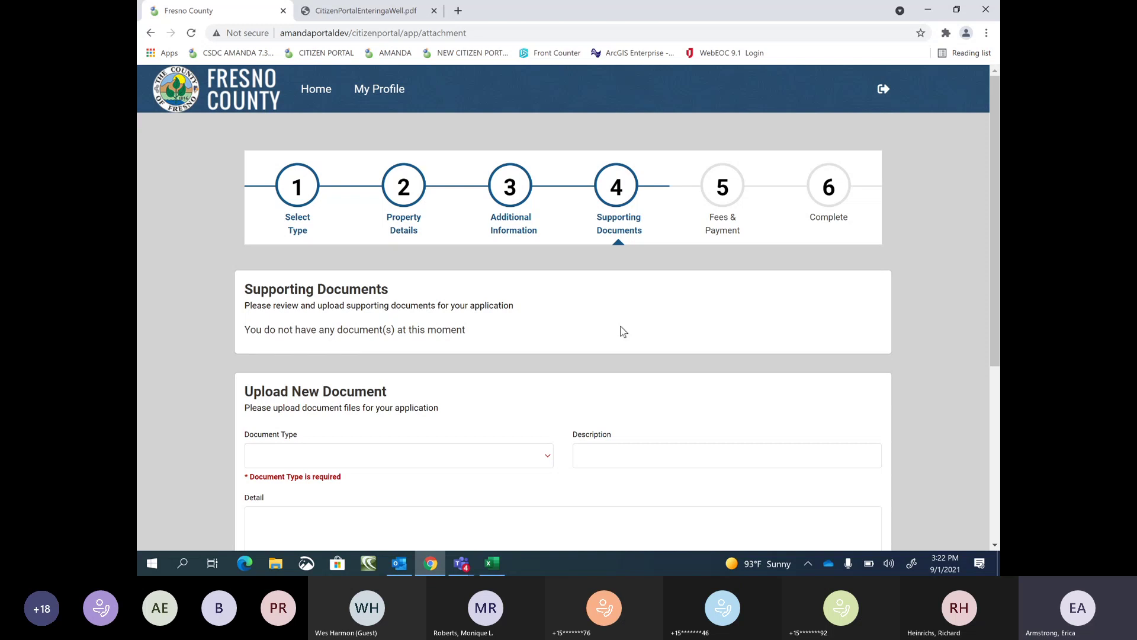
- Set the new document's type to Construction Plan and its description to PLOT PLAN
scroll(658, 325, "down", 2)
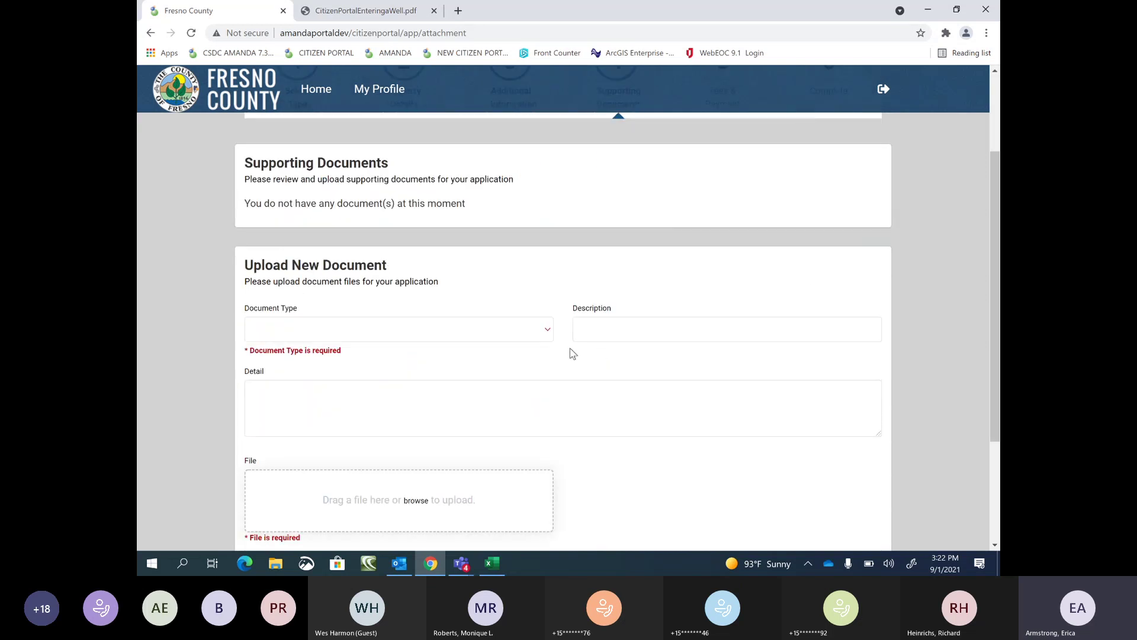
left_click(548, 330)
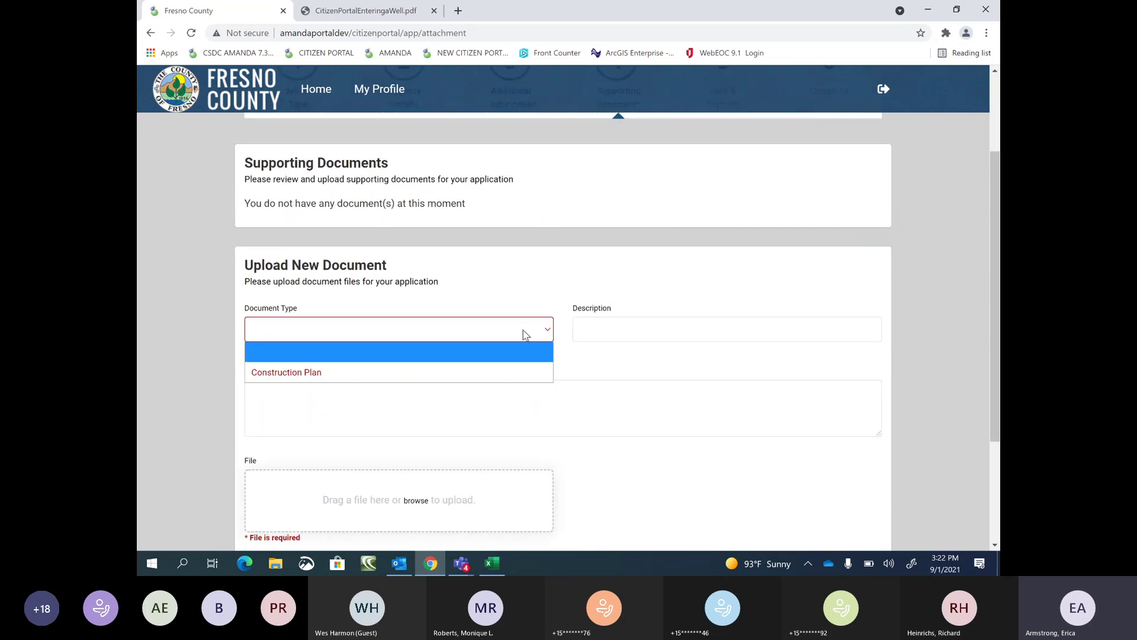
left_click(314, 373)
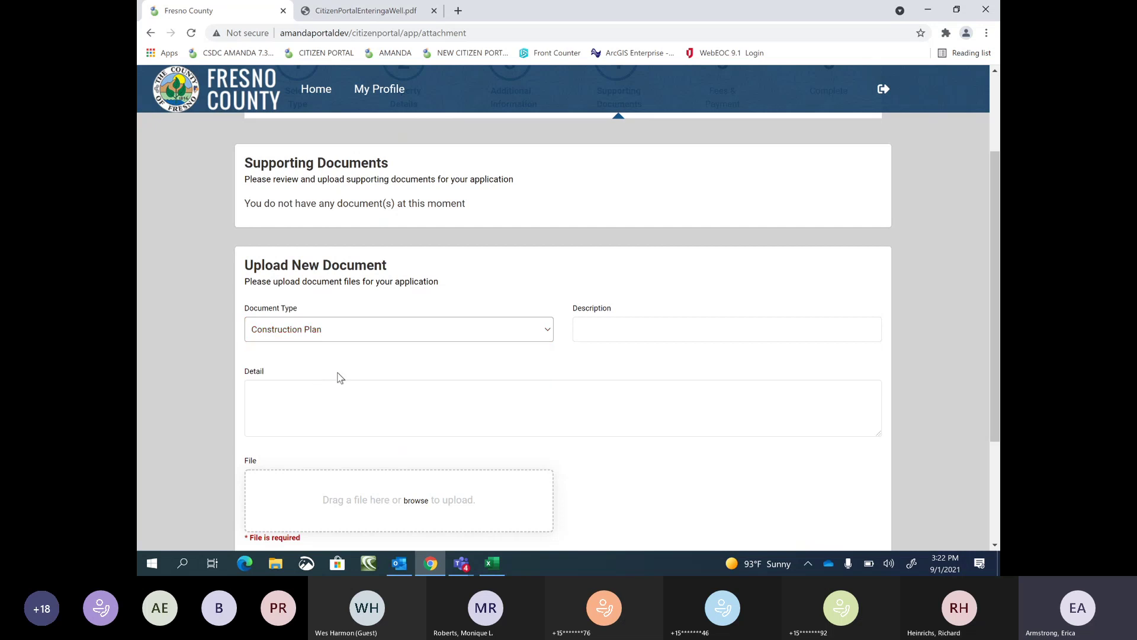
left_click(610, 331)
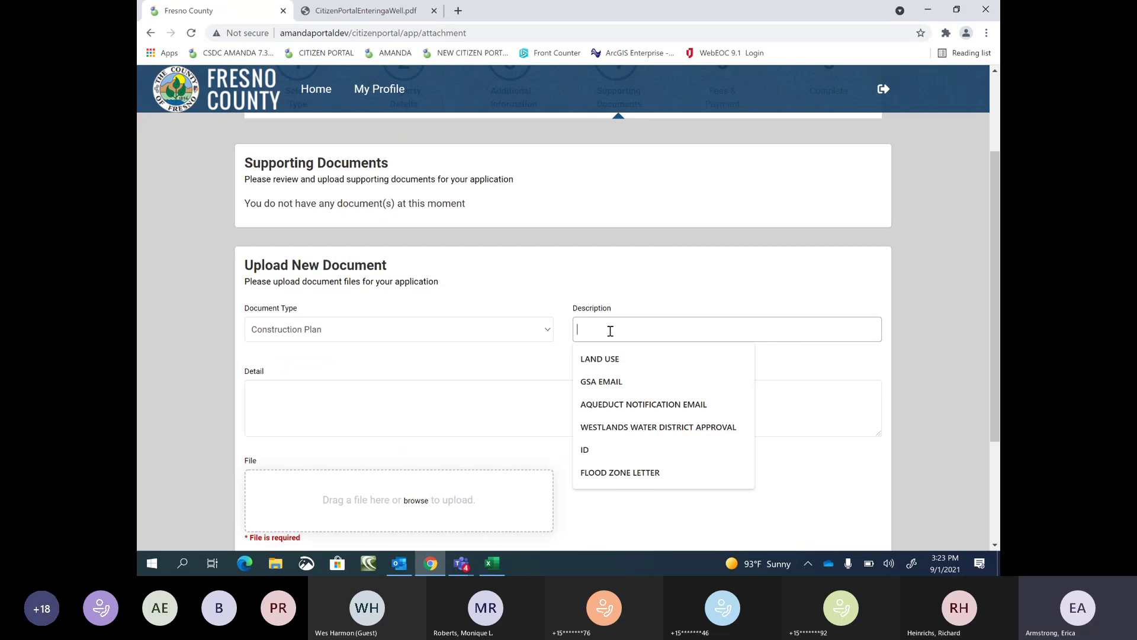
type("PLOT PLAN")
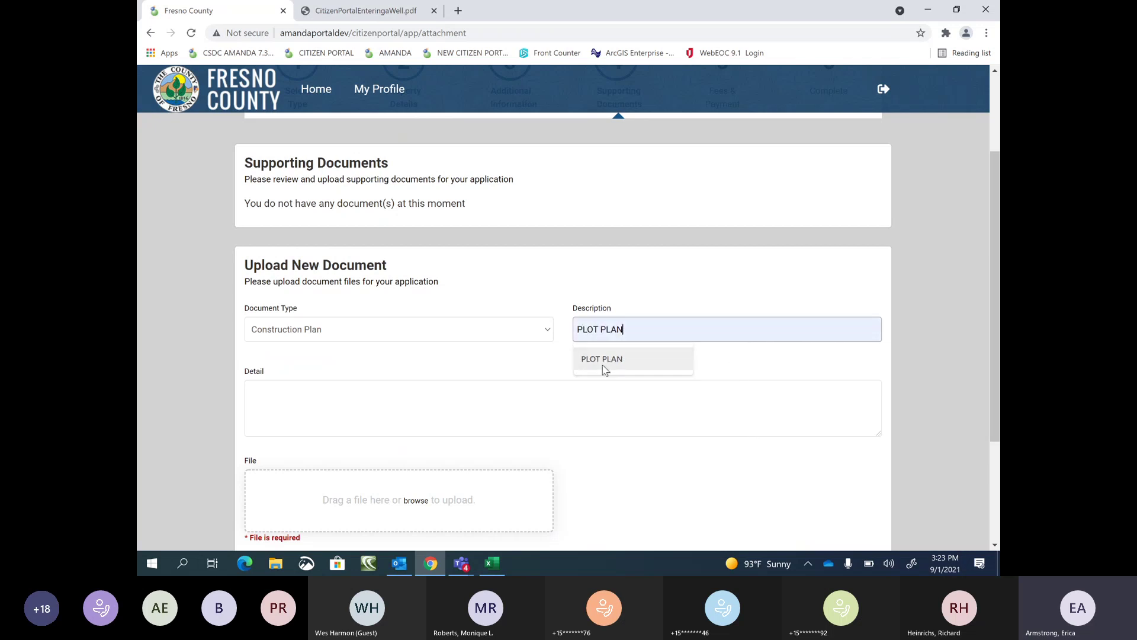
left_click(603, 361)
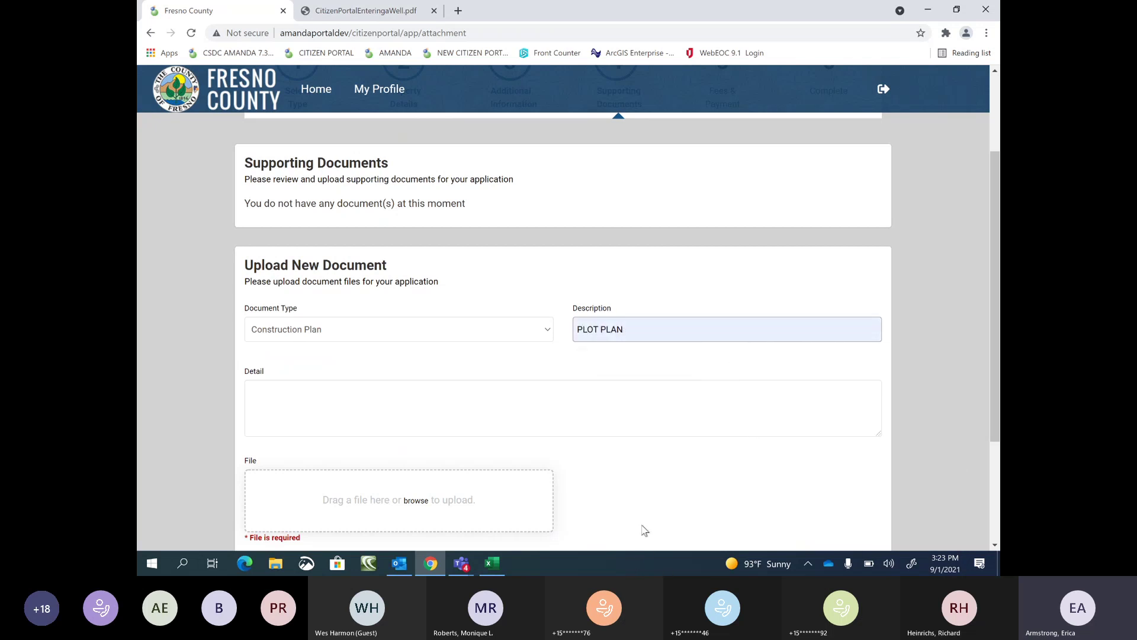
- Attach FLOOD ZONE WELL PERMIT LETTER UPDATED 2017.doc from the Desktop folder as the file for the plot plan document
scroll(657, 469, "down", 2)
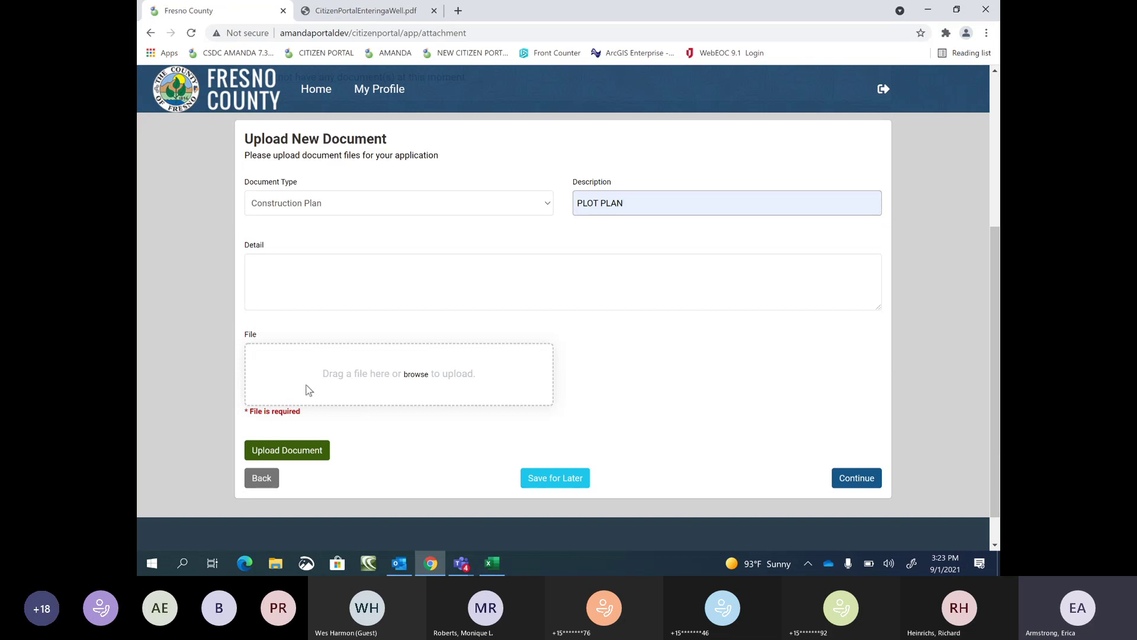
left_click(414, 374)
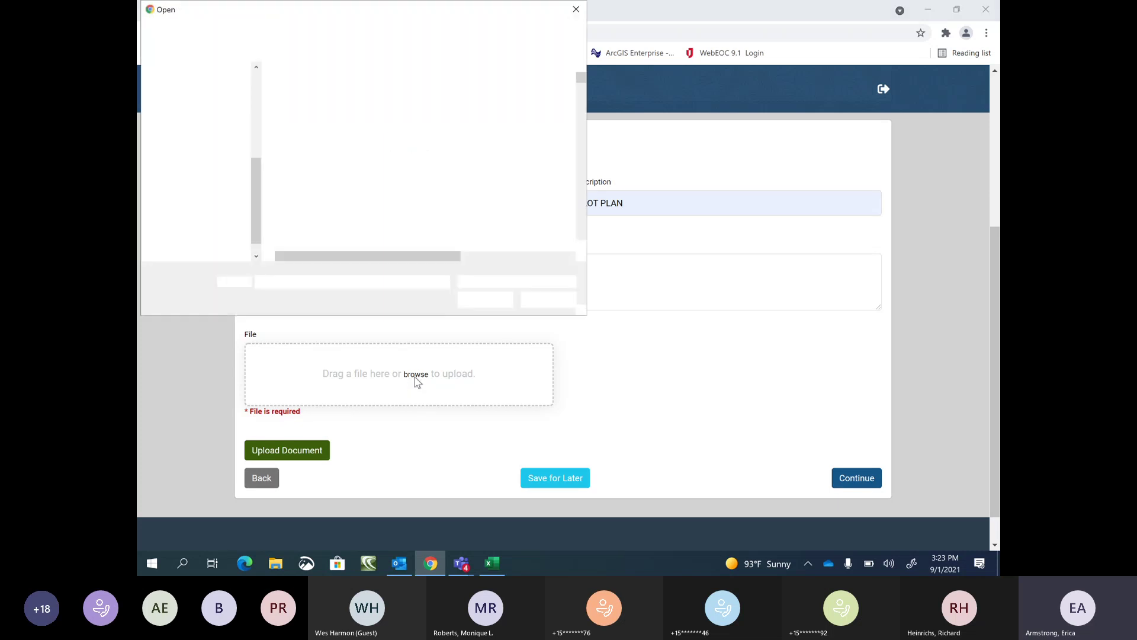
scroll(253, 118, "up", 2)
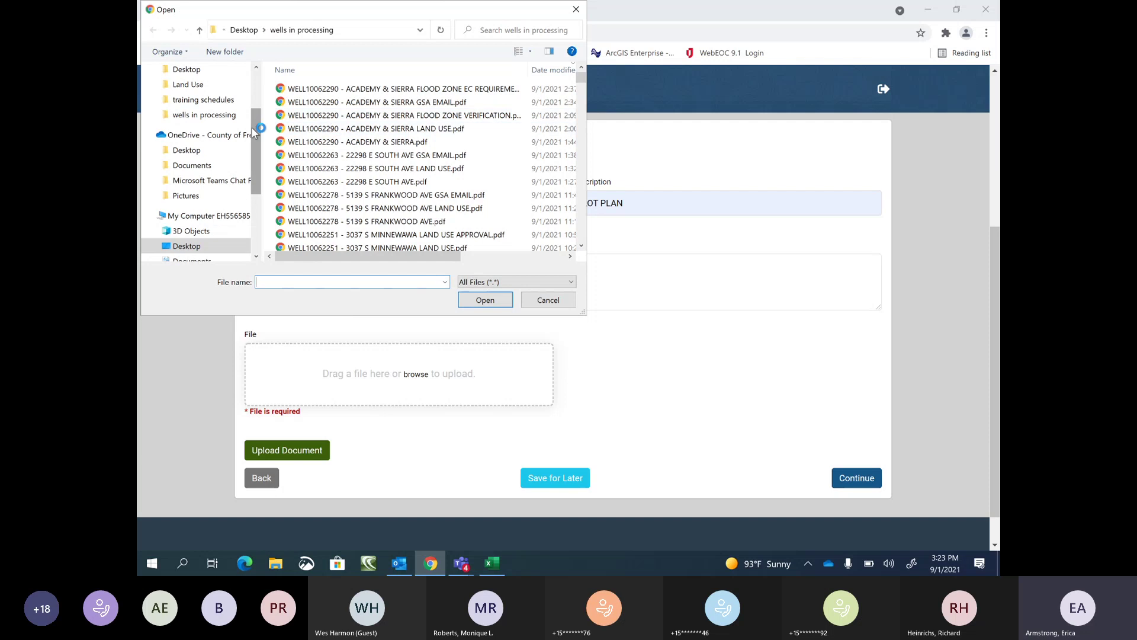
scroll(254, 132, "up", 2)
left_click(187, 95)
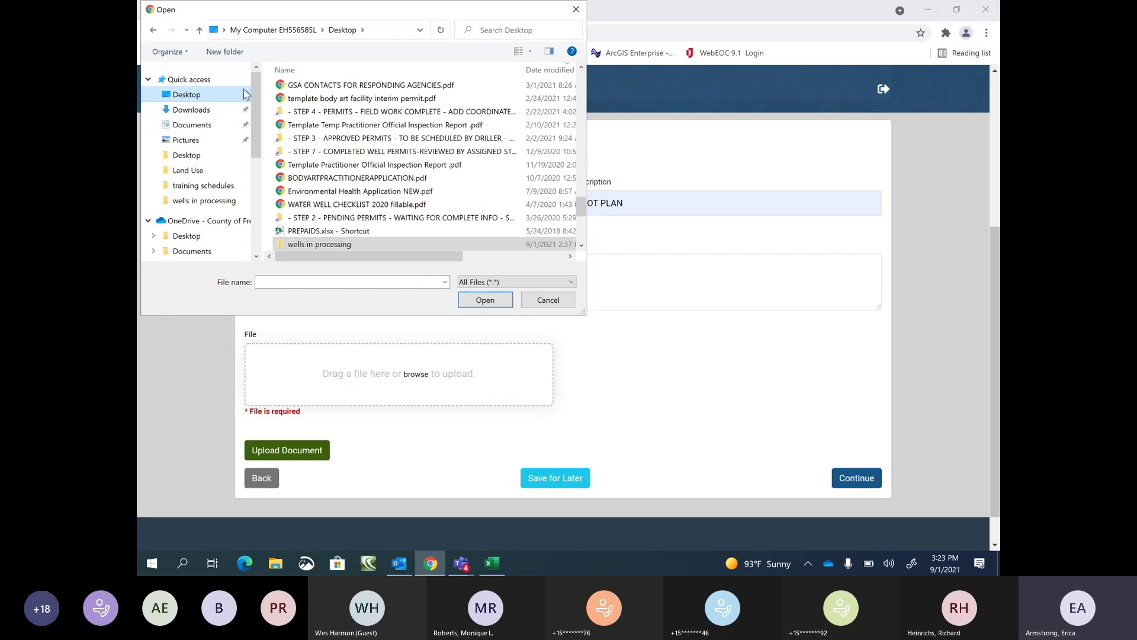
scroll(414, 178, "down", 5)
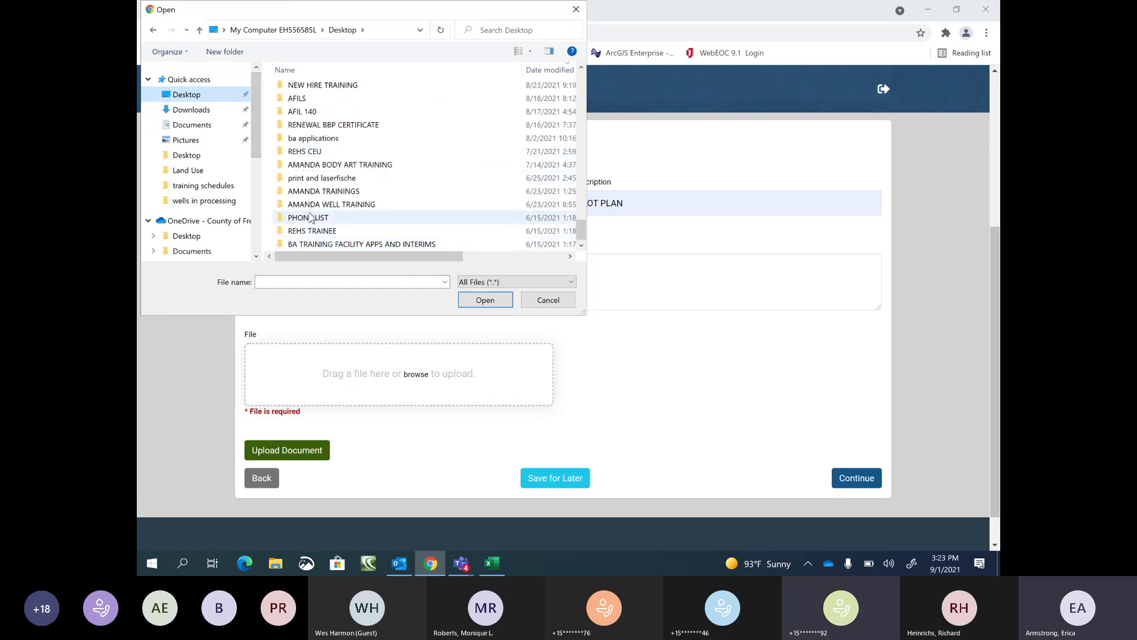
left_click(298, 283)
type("UAT")
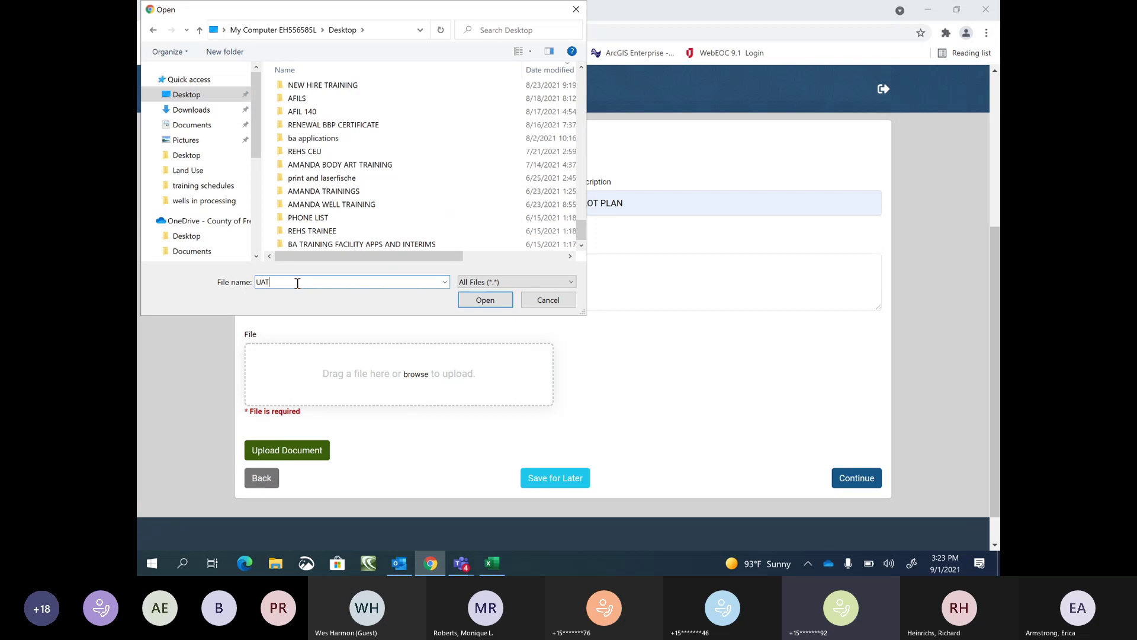
scroll(361, 207, "up", 4)
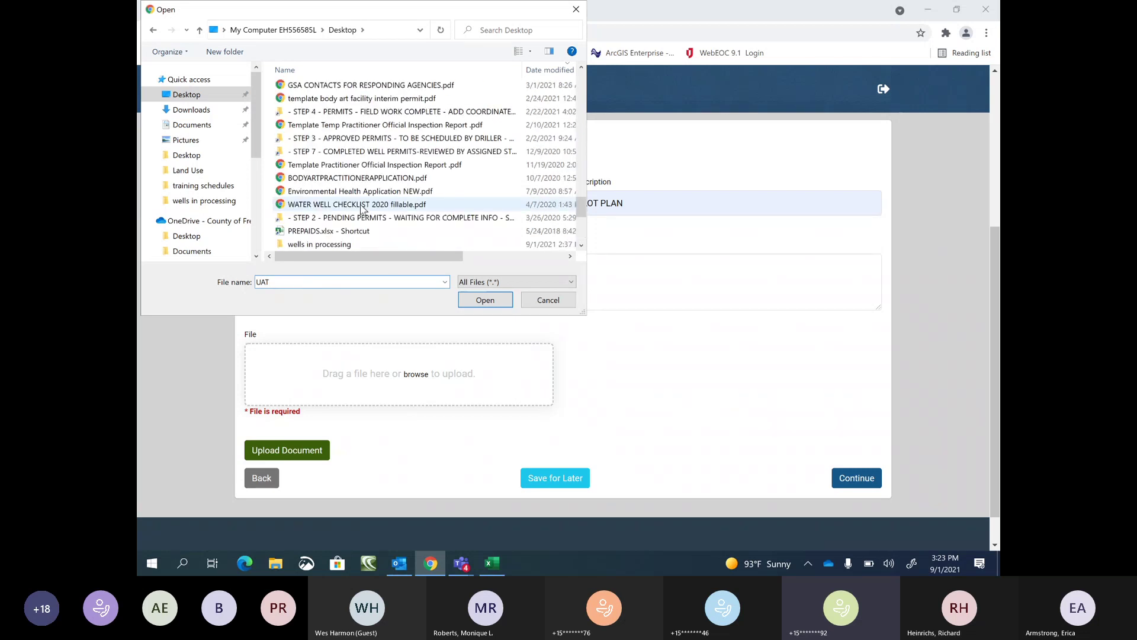
scroll(362, 209, "up", 8)
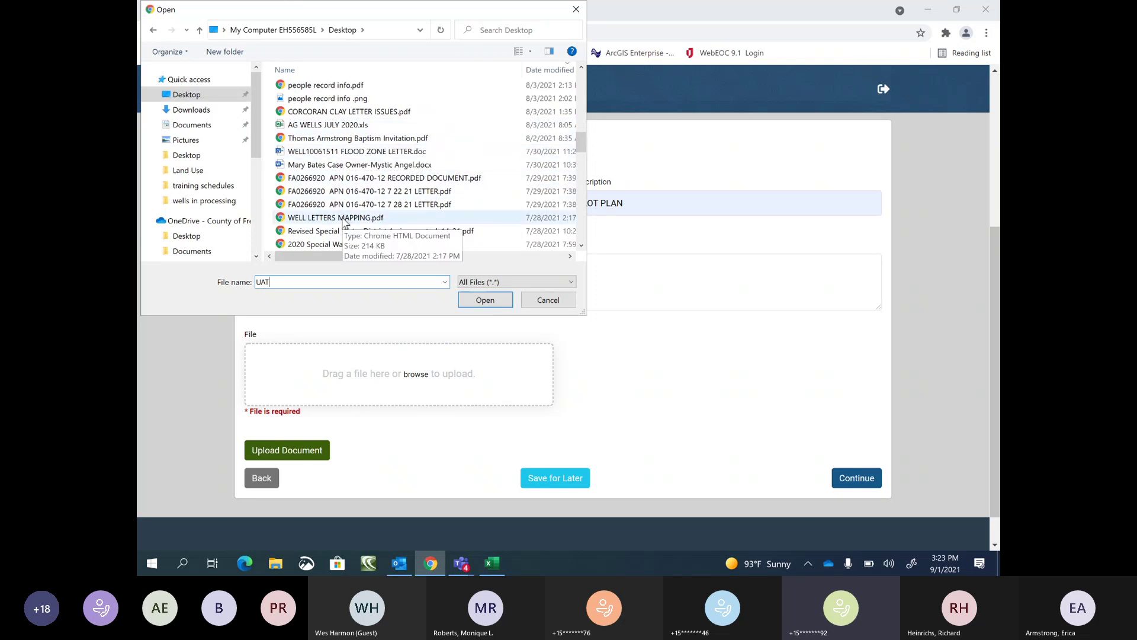
scroll(344, 226, "down", 1)
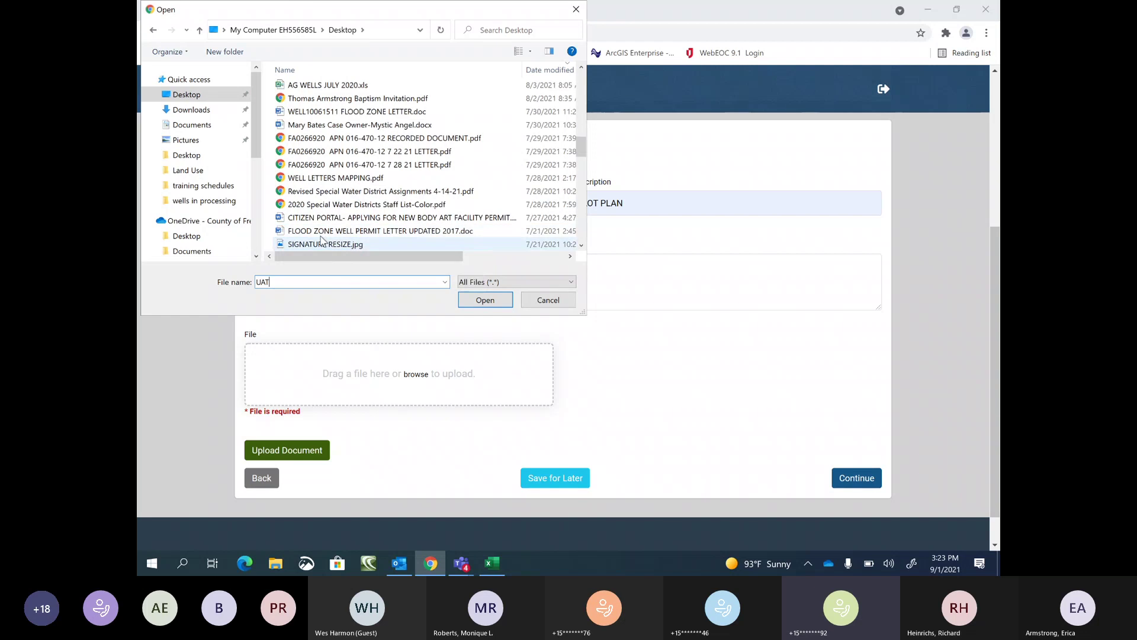
double_click(323, 231)
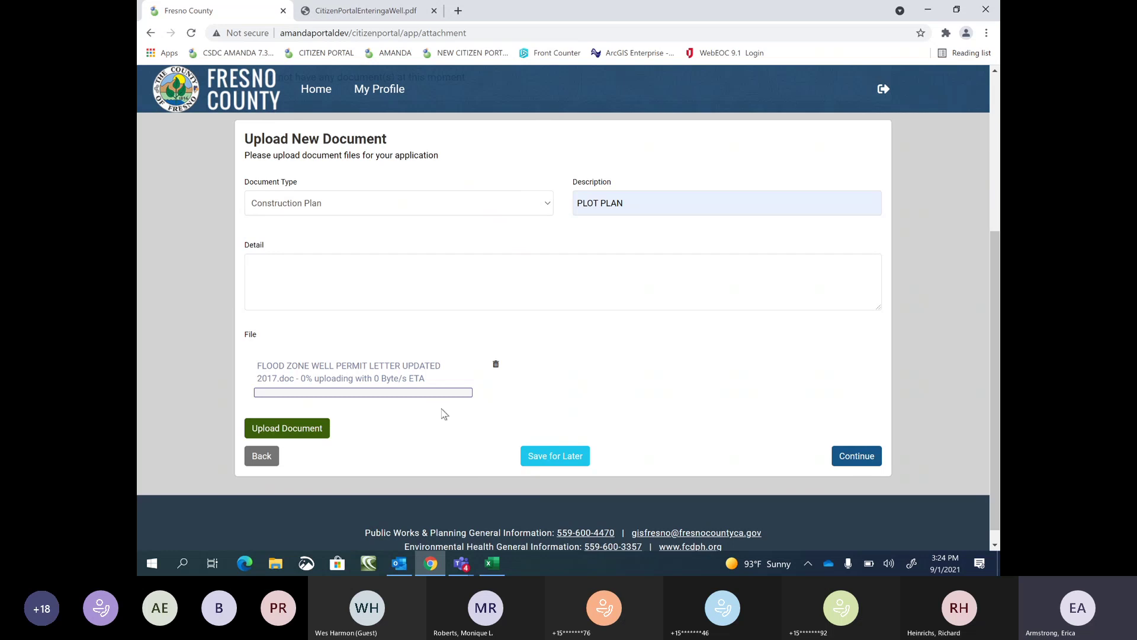
- Upload the plot plan document to the application's supporting documents
scroll(460, 385, "up", 3)
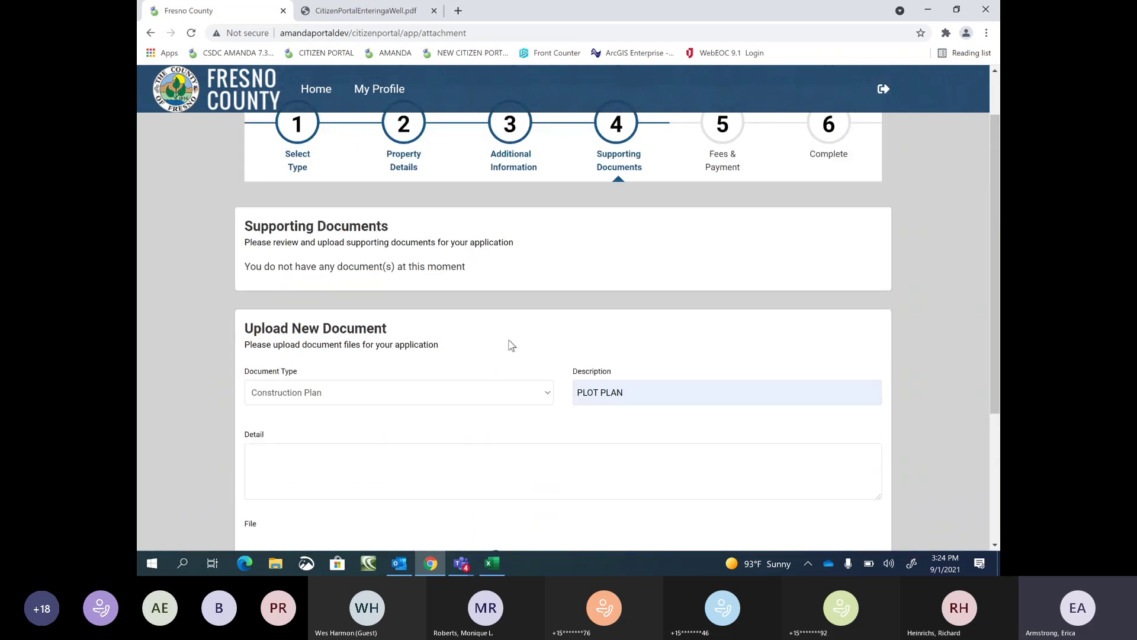
scroll(512, 346, "down", 3)
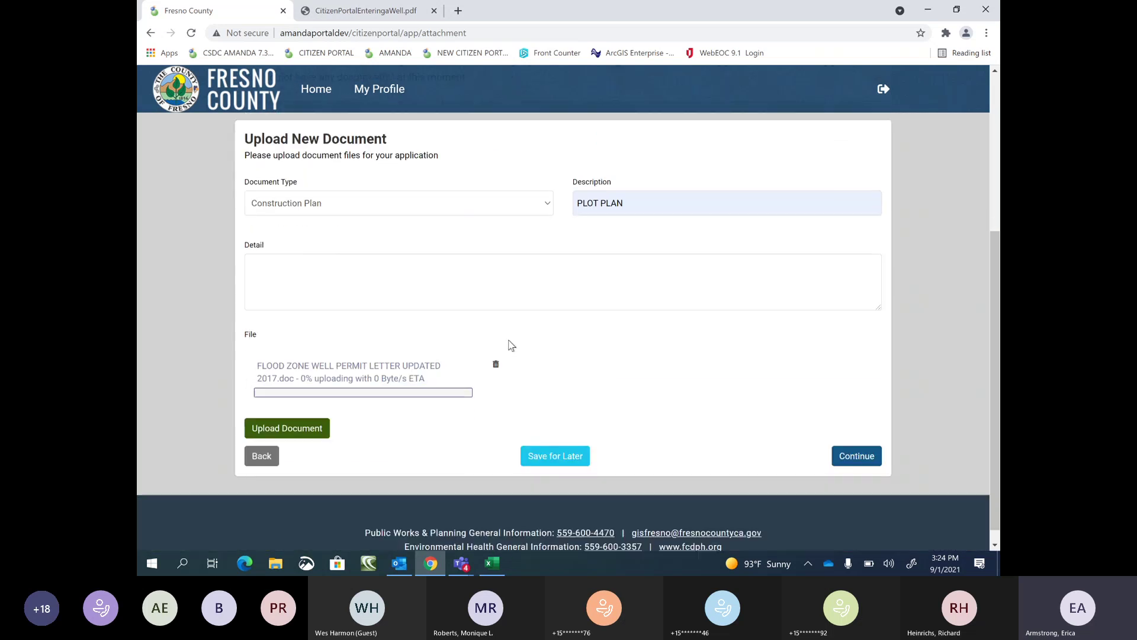
left_click(314, 431)
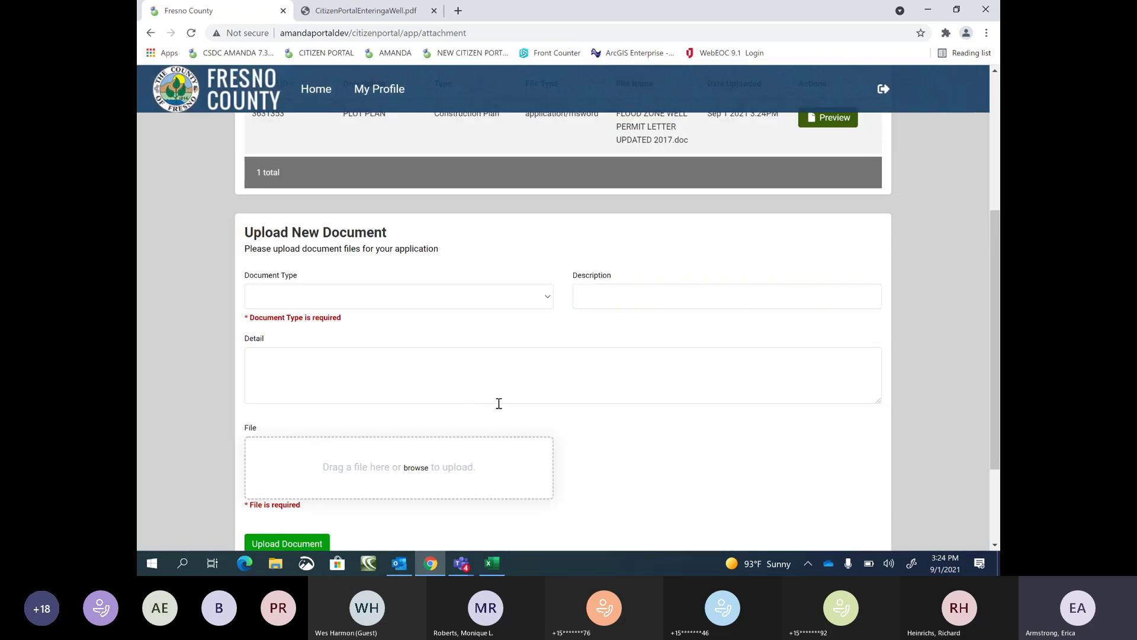
- Preview the uploaded plot plan document in Word, close it, and return to the supporting documents page
scroll(533, 406, "up", 1)
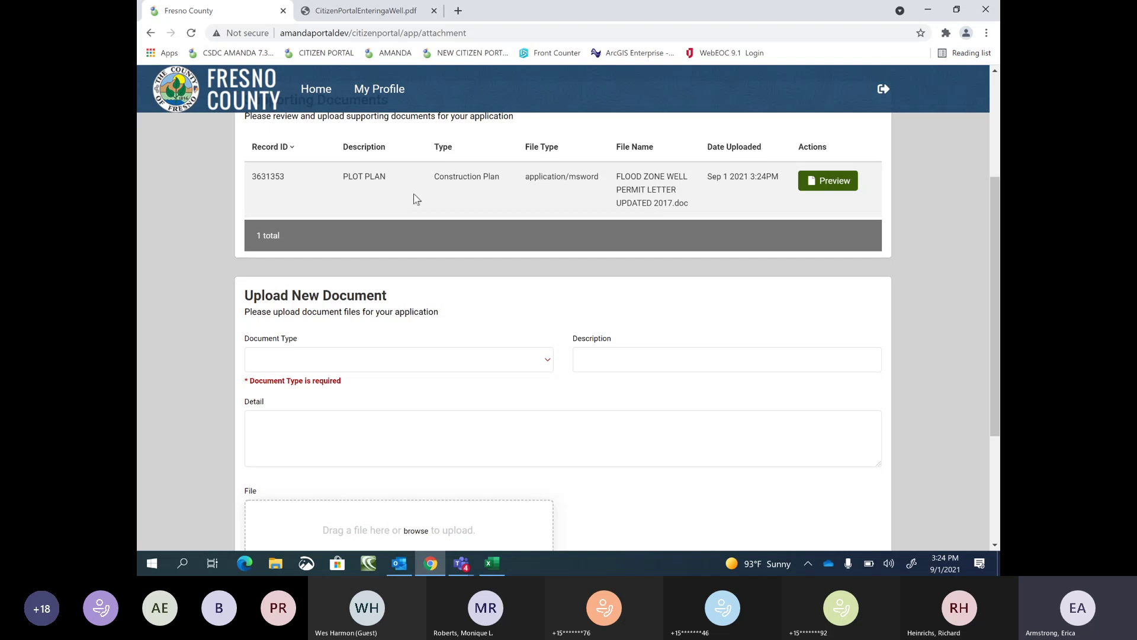
scroll(417, 199, "up", 1)
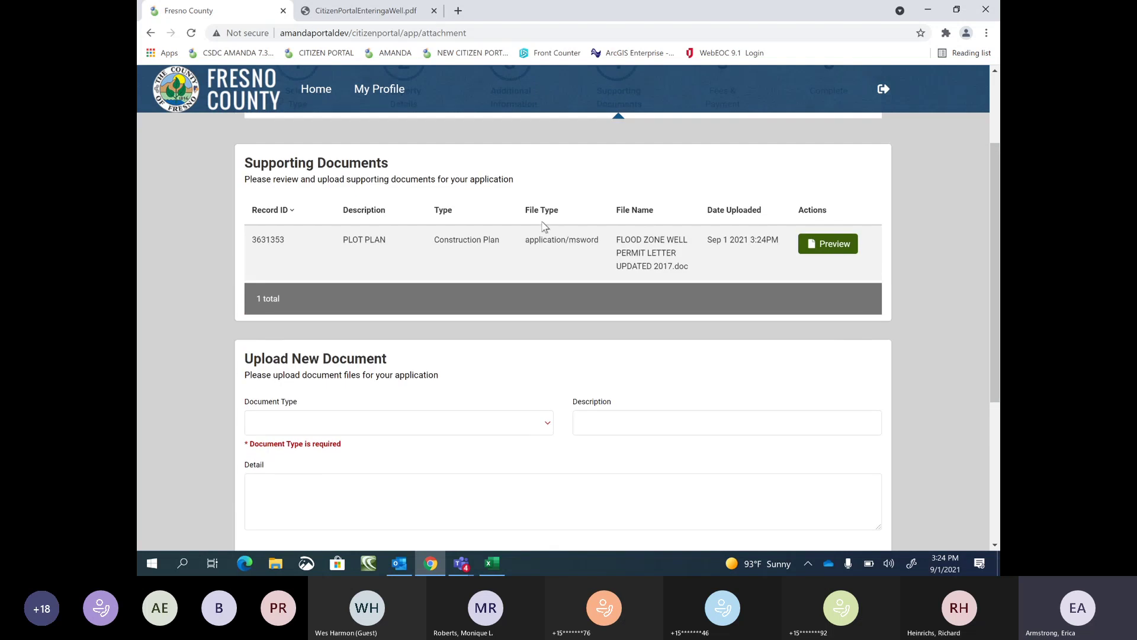
left_click(825, 251)
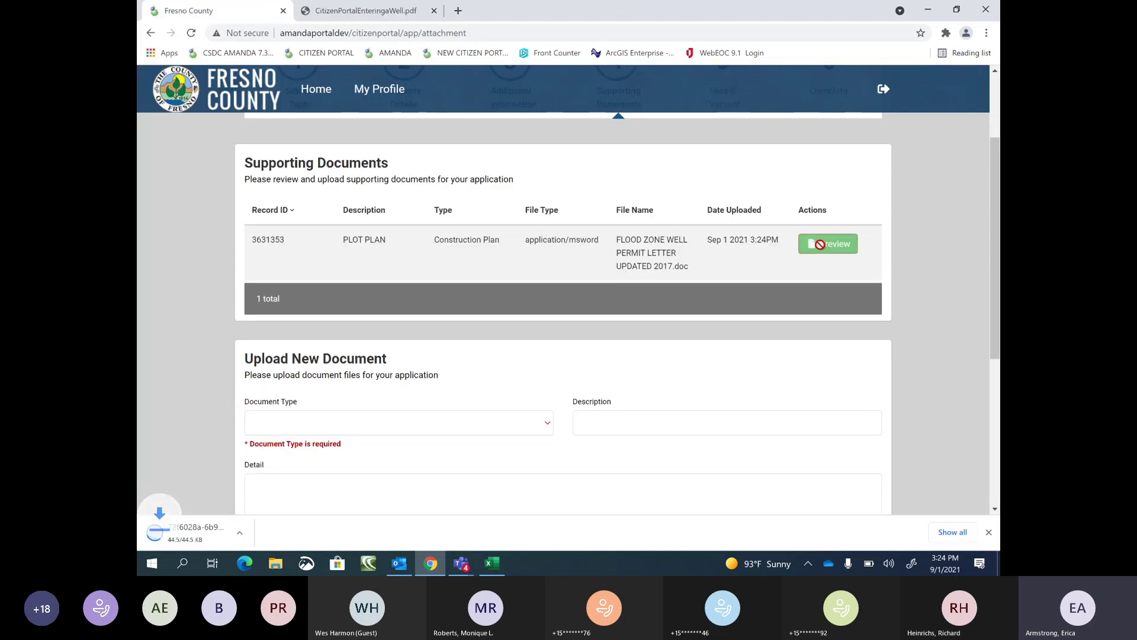
left_click(189, 533)
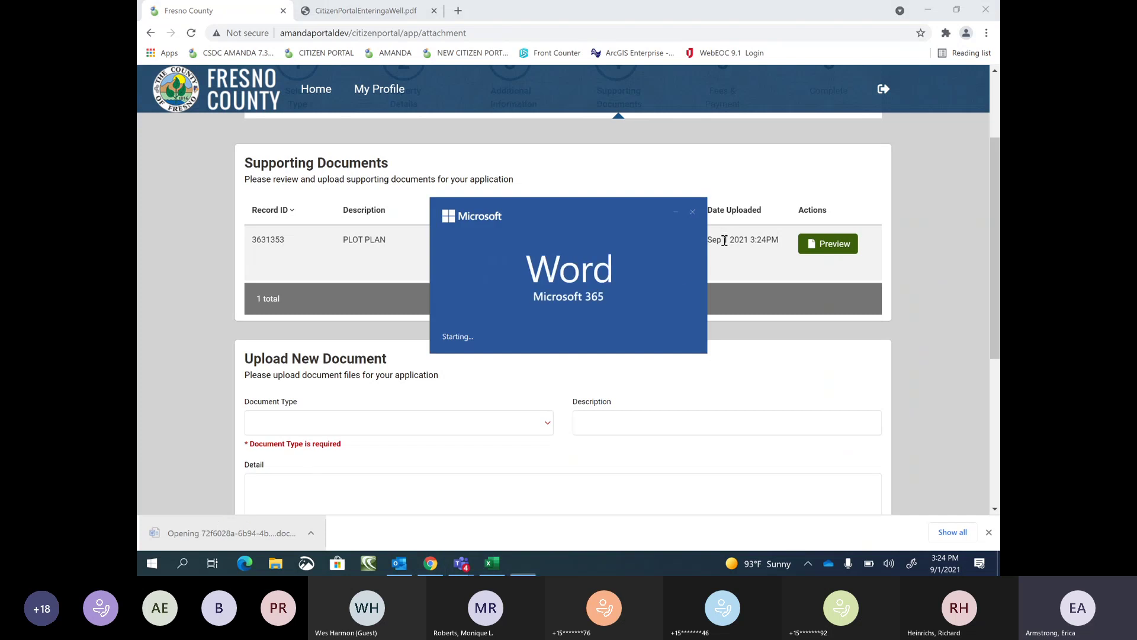
scroll(463, 321, "down", 3)
scroll(465, 320, "up", 3)
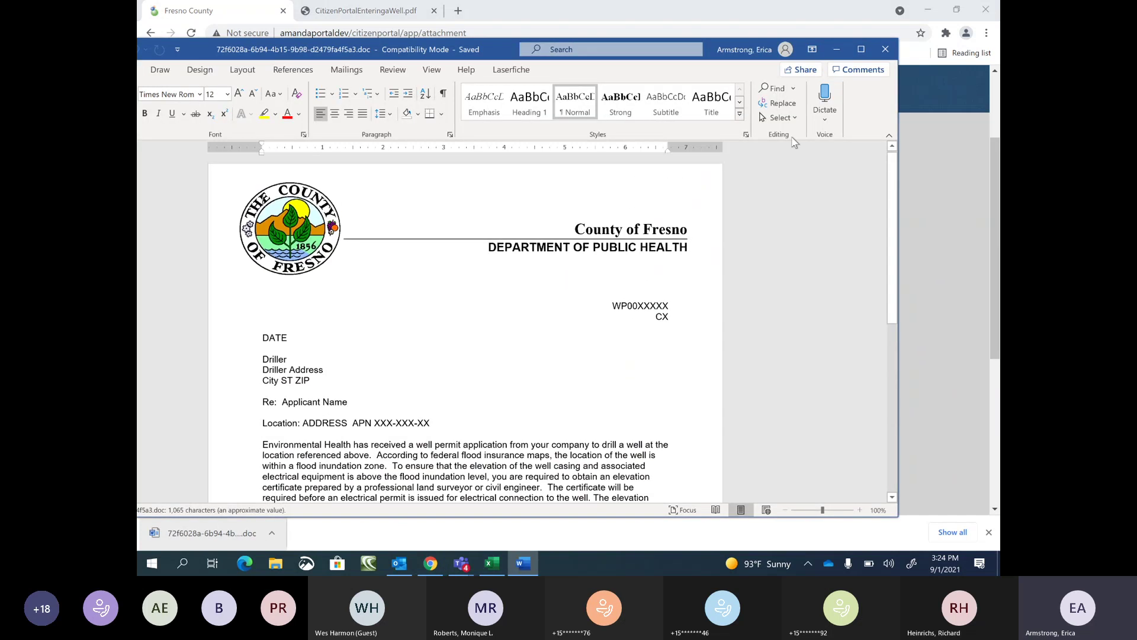
left_click(885, 49)
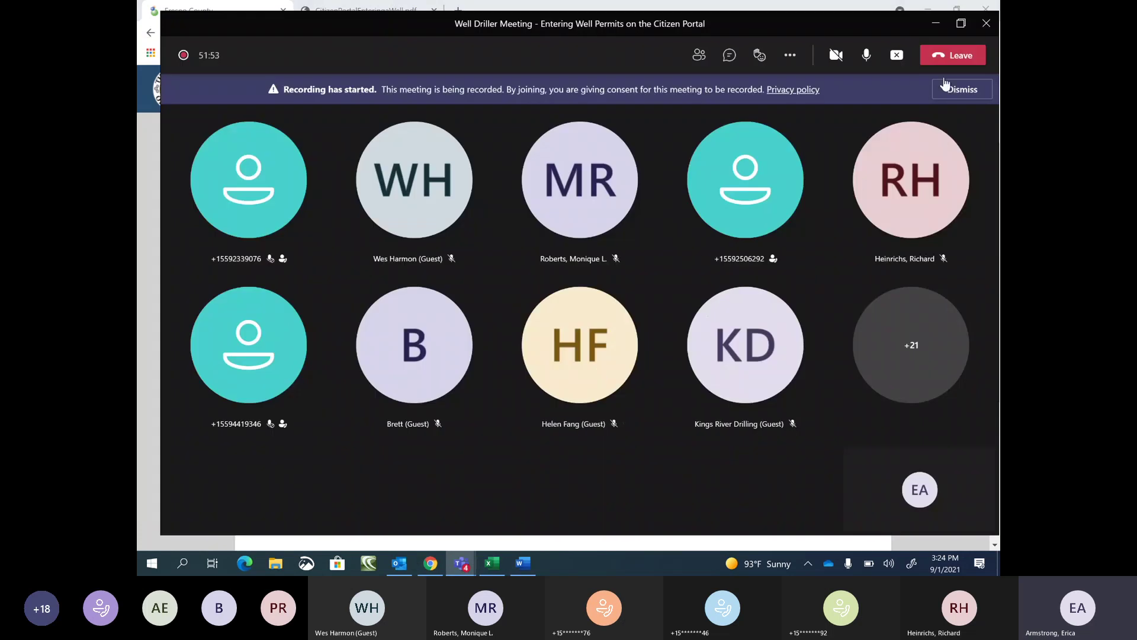
left_click(936, 24)
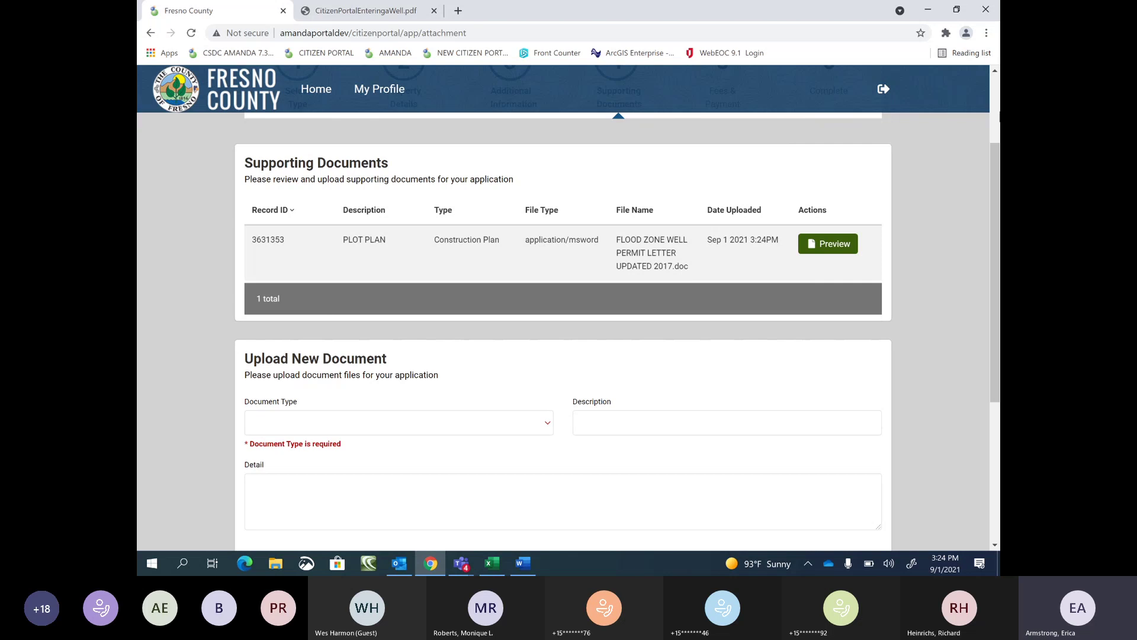
- Set the second document's type to Construction Plan and its description to LAND USE
mouse_move(995, 145)
left_mouse_down()
mouse_move(996, 77)
mouse_move(995, 135)
left_mouse_up()
scroll(979, 247, "down", 4)
scroll(978, 247, "up", 3)
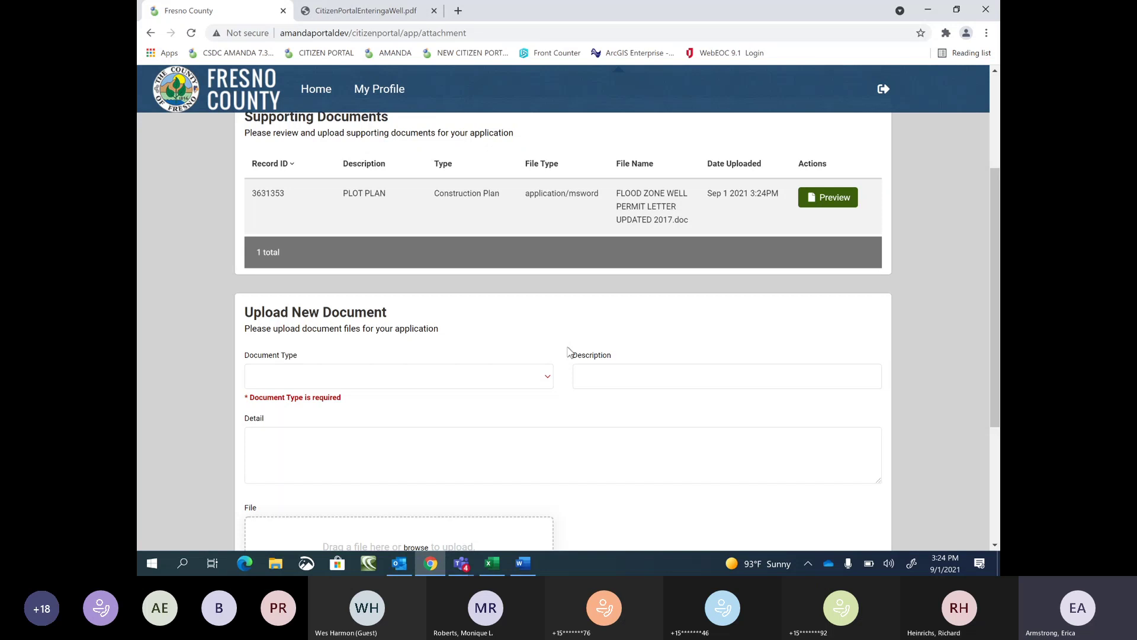
scroll(279, 394, "down", 2)
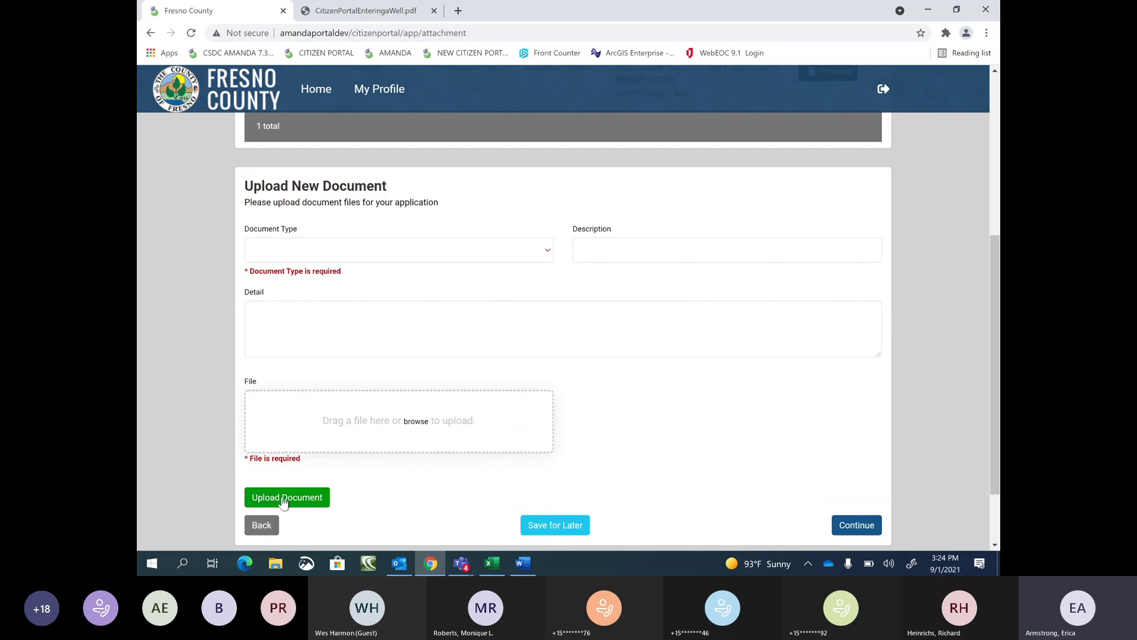
left_click(541, 256)
left_click(351, 299)
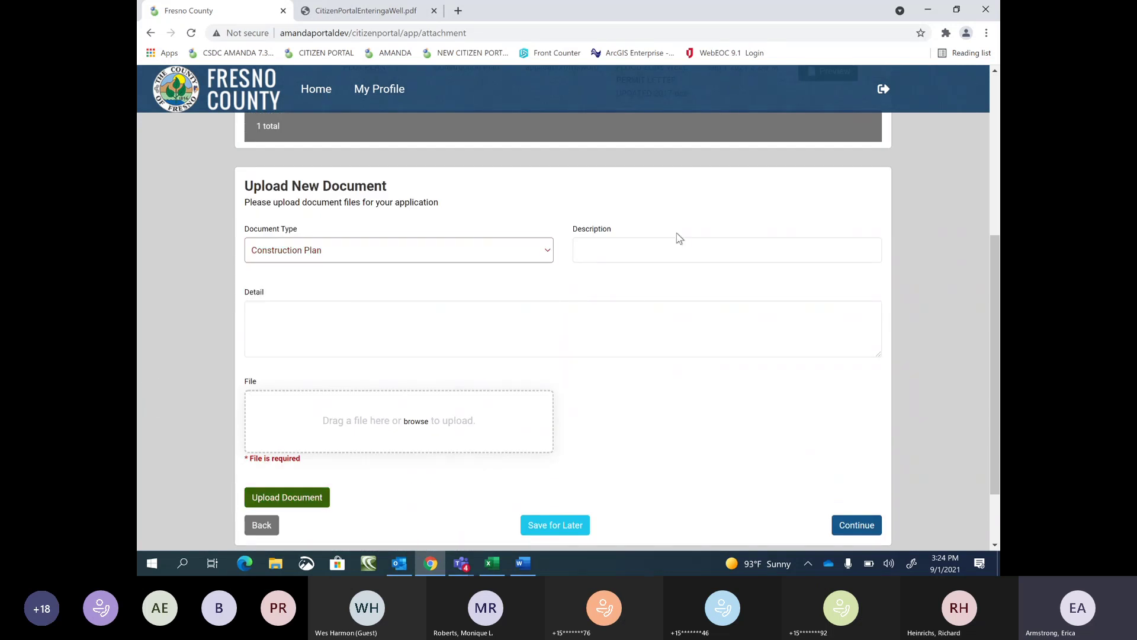
left_click(659, 248)
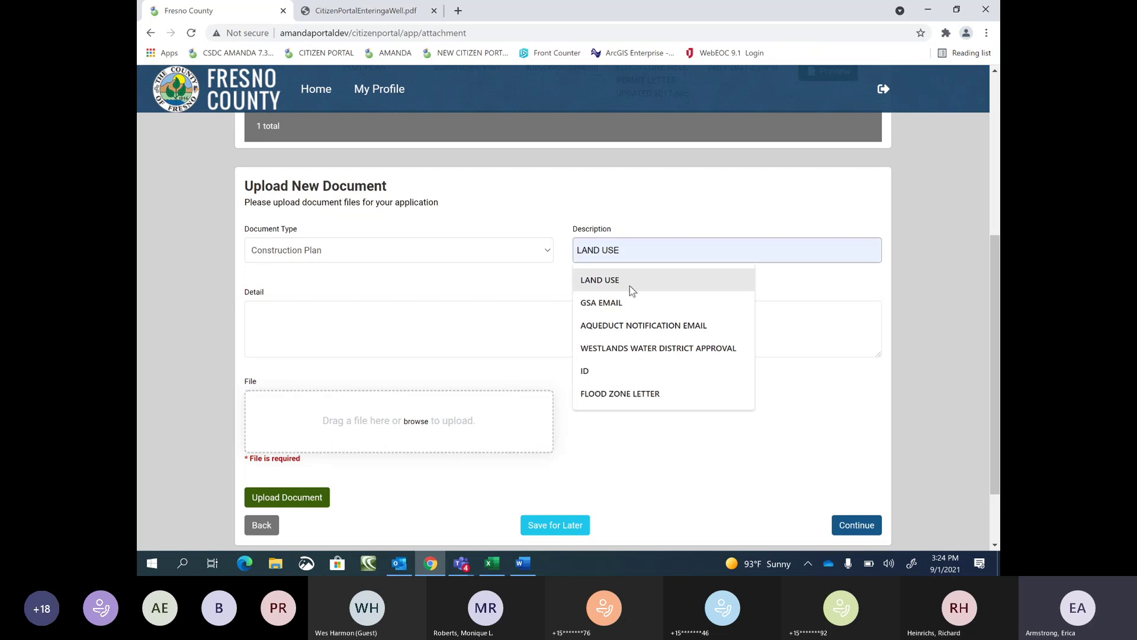
left_click(660, 282)
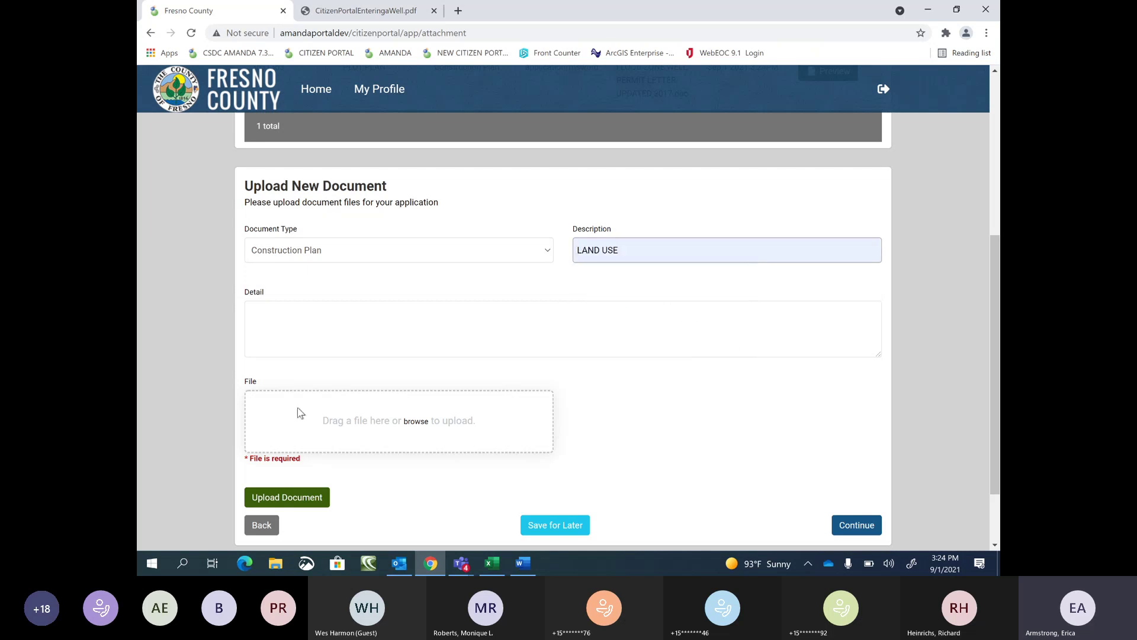
- Attach the South Ave well's GSA EMAIL PDF from the wells in processing folder and upload it as the land use document
left_click(416, 421)
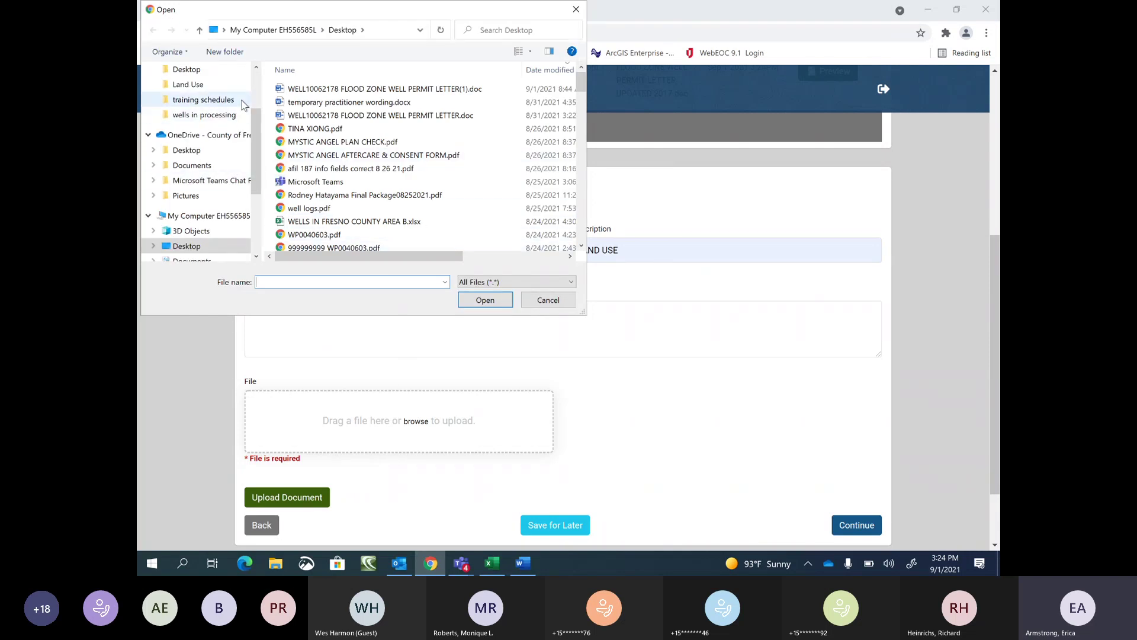
left_click(207, 115)
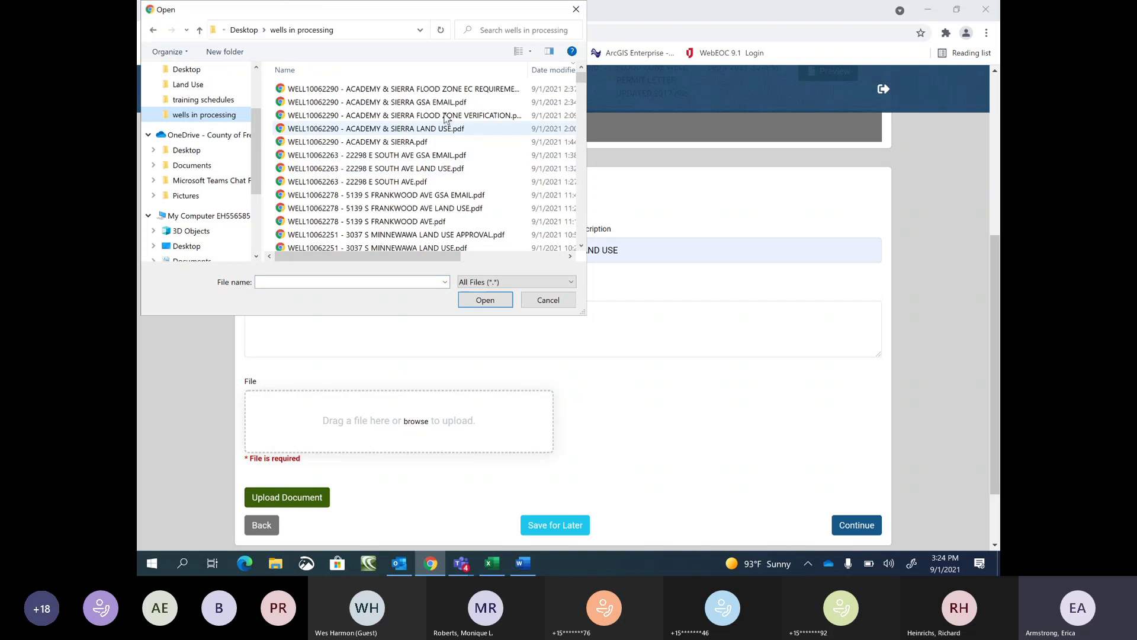
double_click(413, 155)
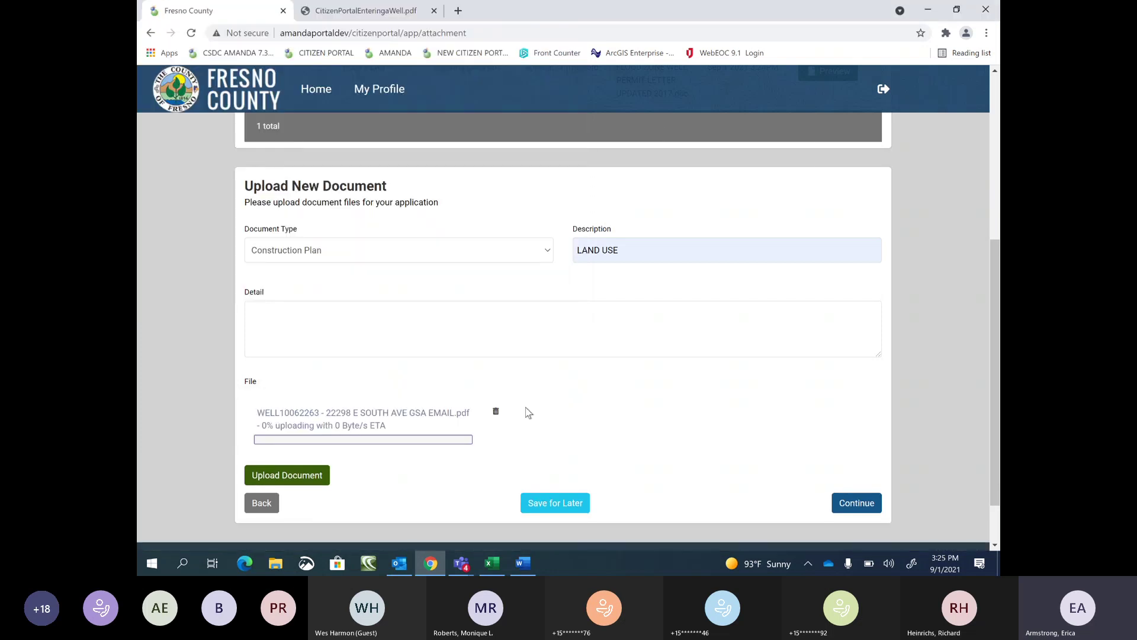
left_click(301, 483)
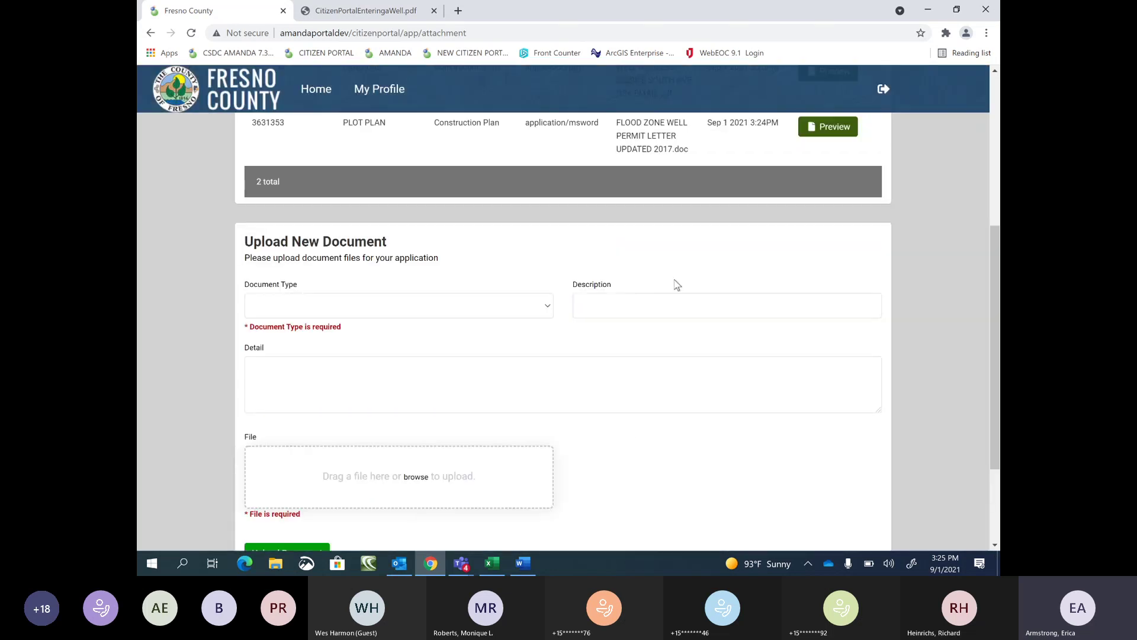
- Review the list of uploaded supporting documents and continue to Fees & Payment
scroll(672, 311, "up", 3)
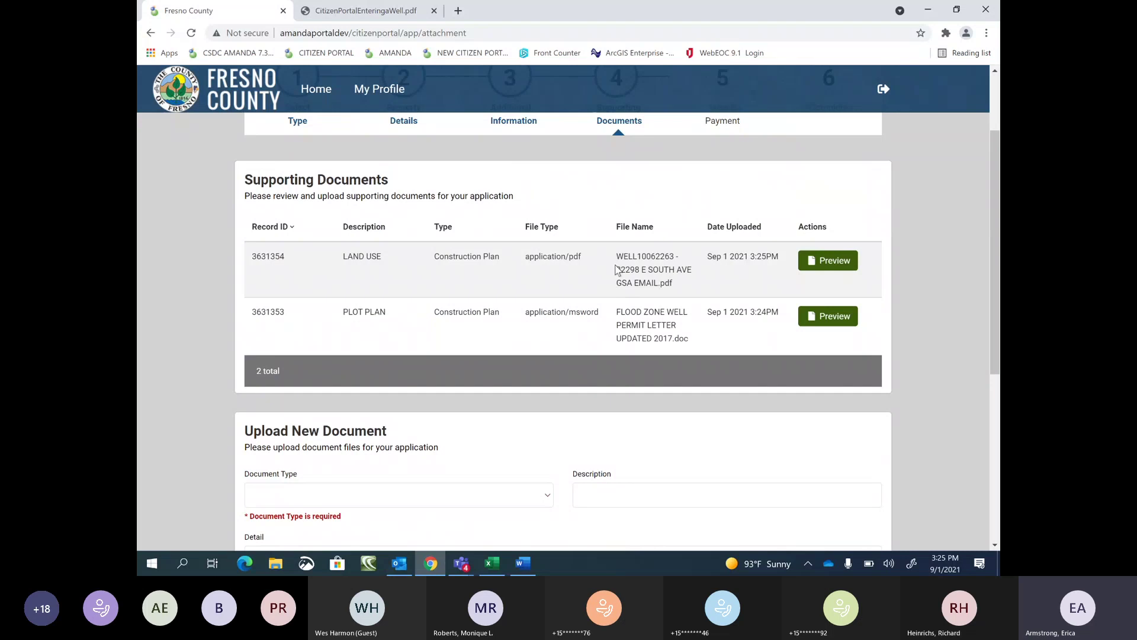
scroll(632, 312, "down", 5)
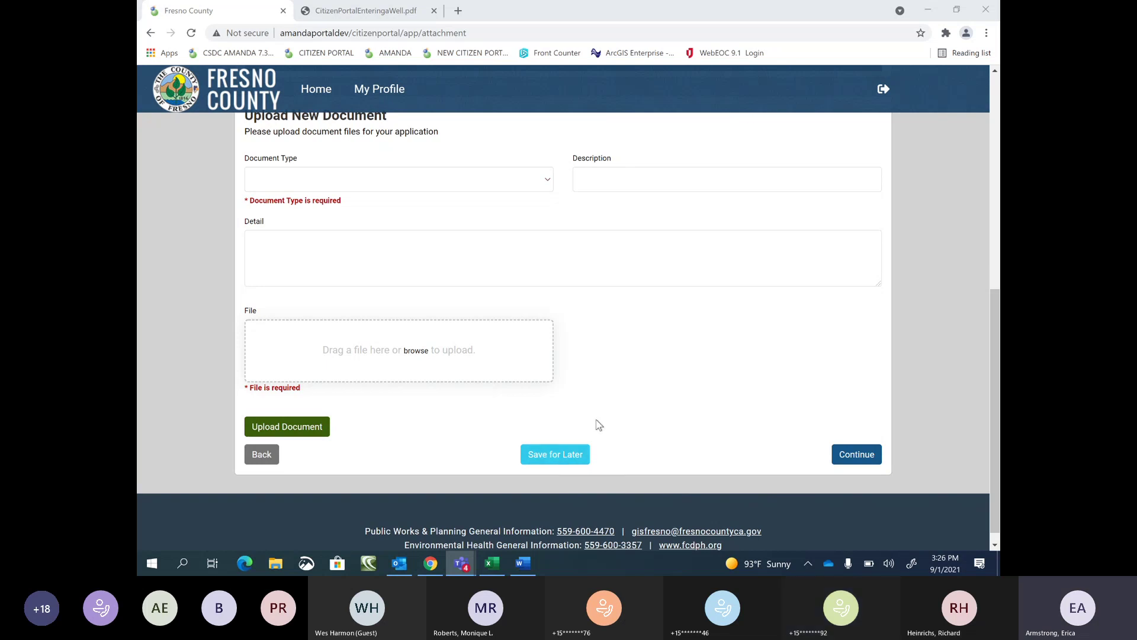
scroll(610, 349, "up", 3)
scroll(616, 337, "up", 1)
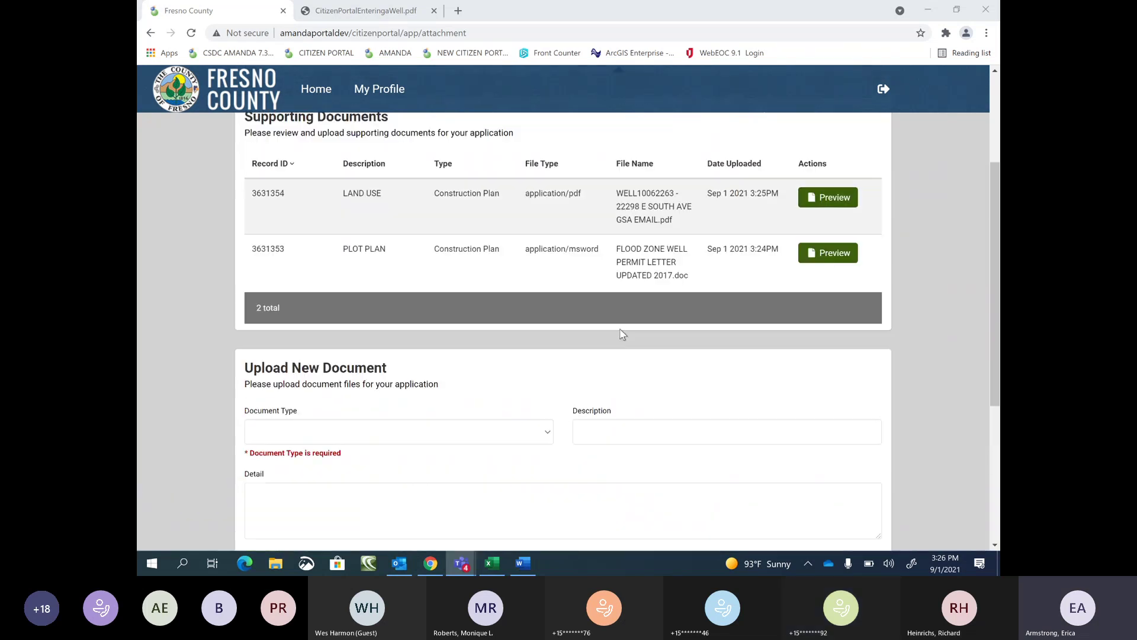
scroll(540, 255, "down", 4)
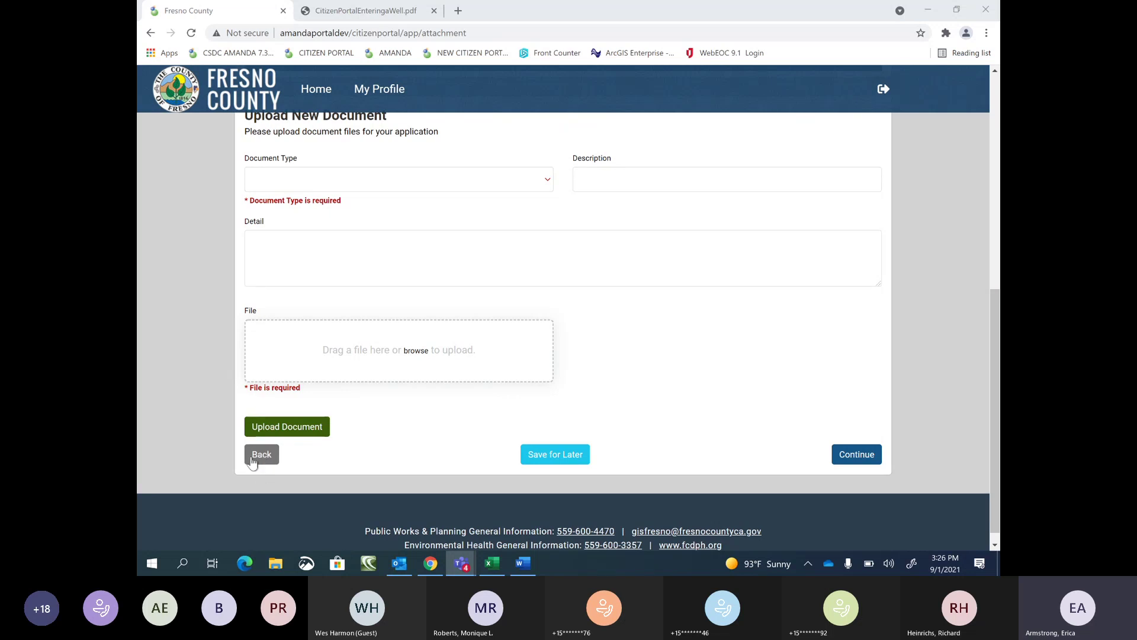
left_click(846, 457)
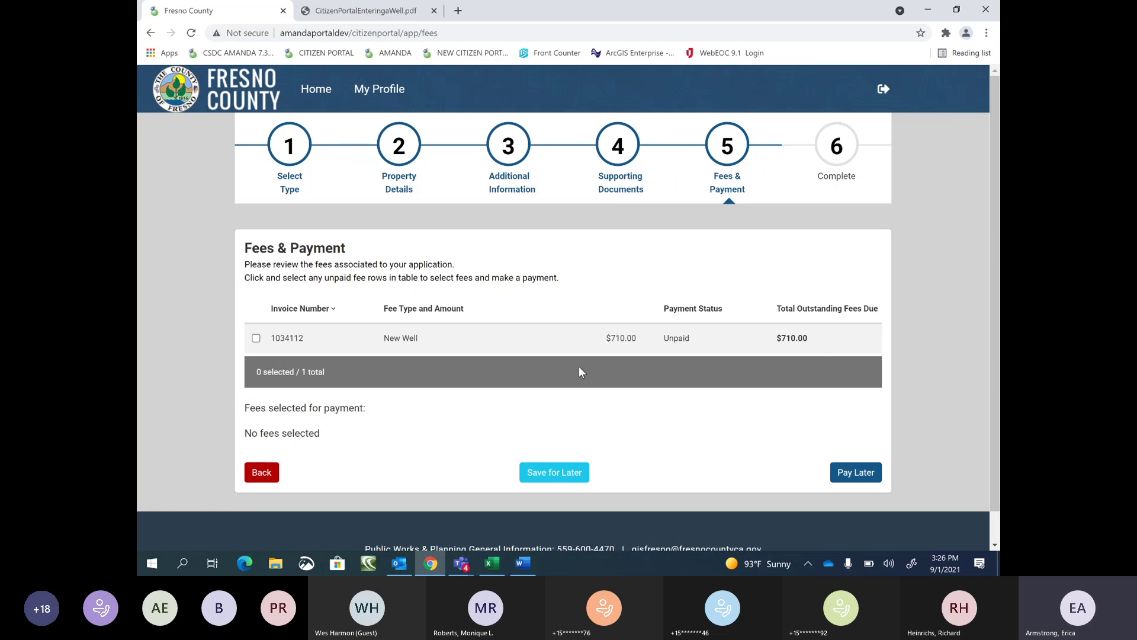
- Select the unpaid New Well fee, open the credit card billing form for it, and back out without entering payment details
scroll(644, 367, "down", 1)
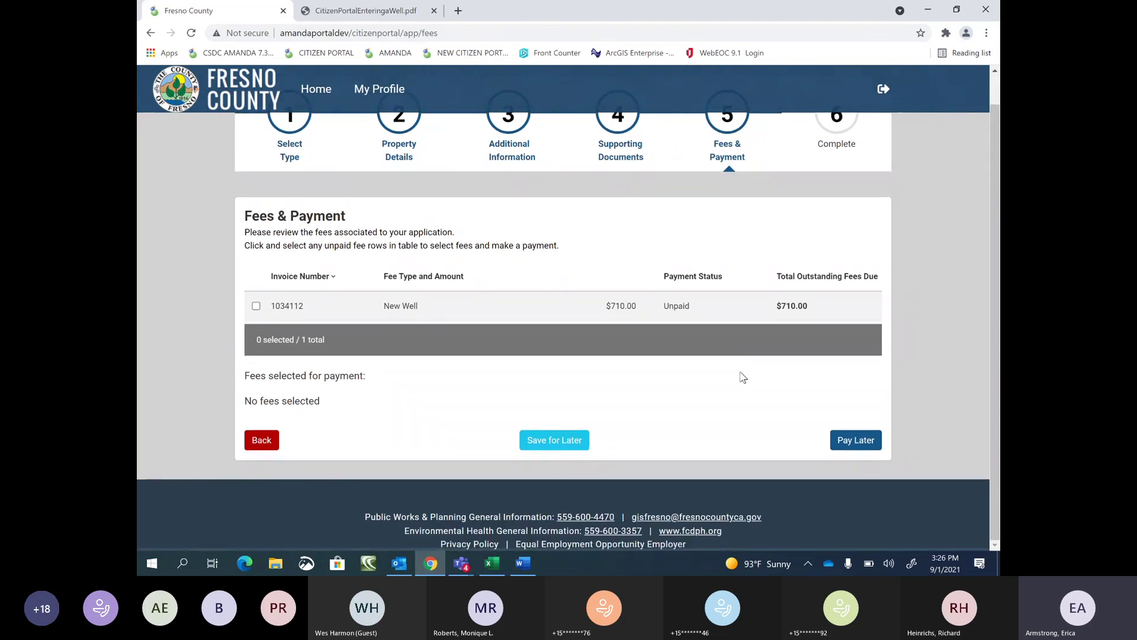
left_click(257, 307)
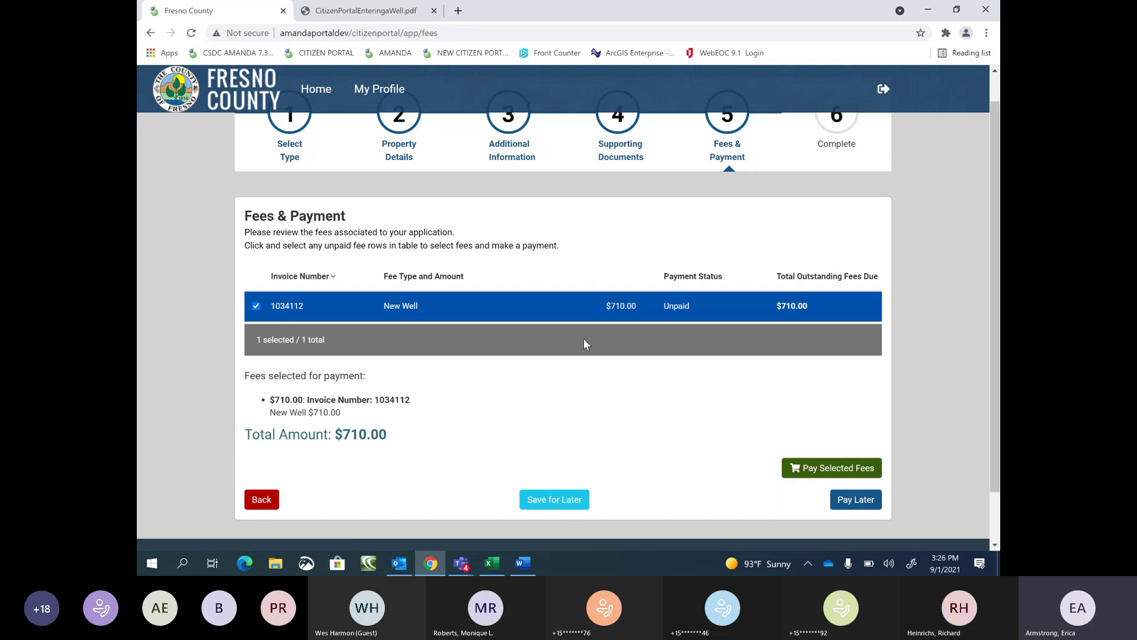
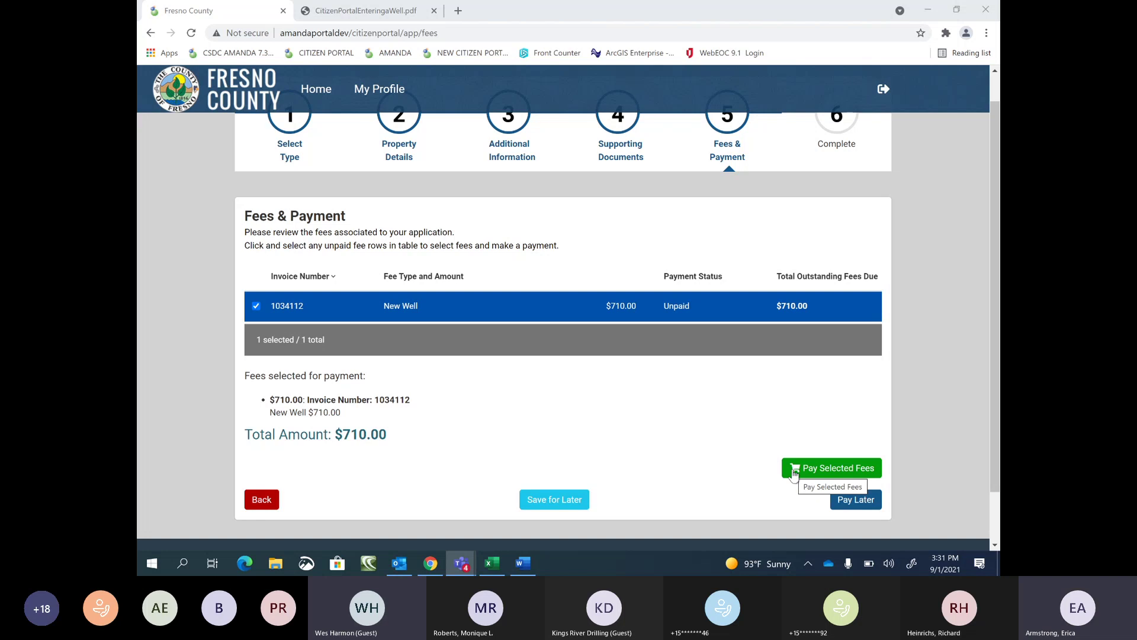
left_click(794, 473)
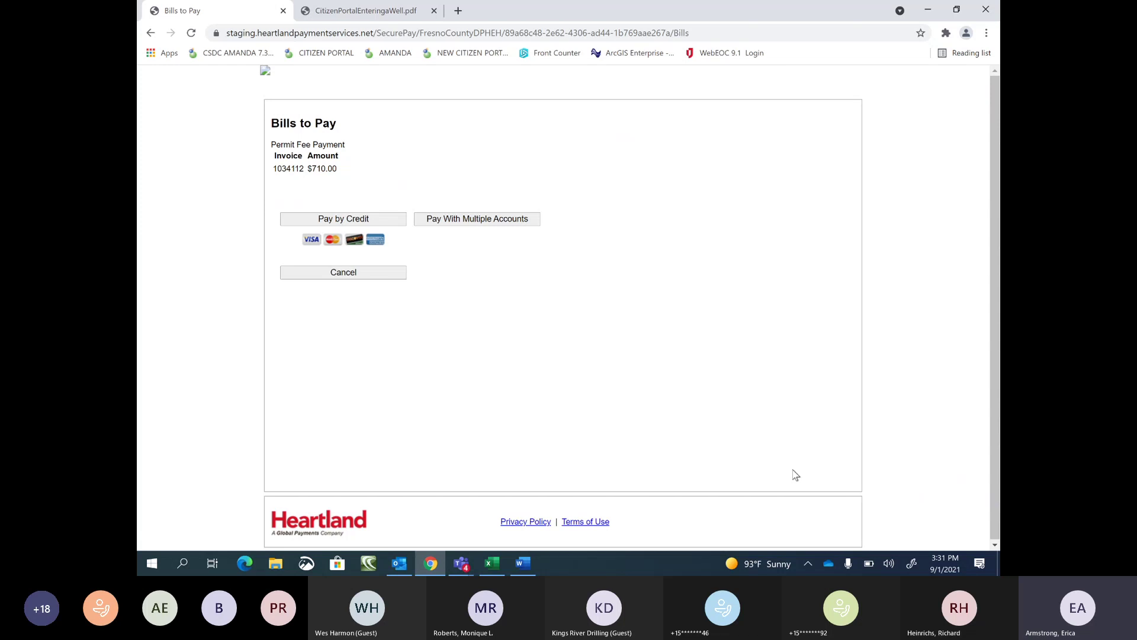
left_click(346, 222)
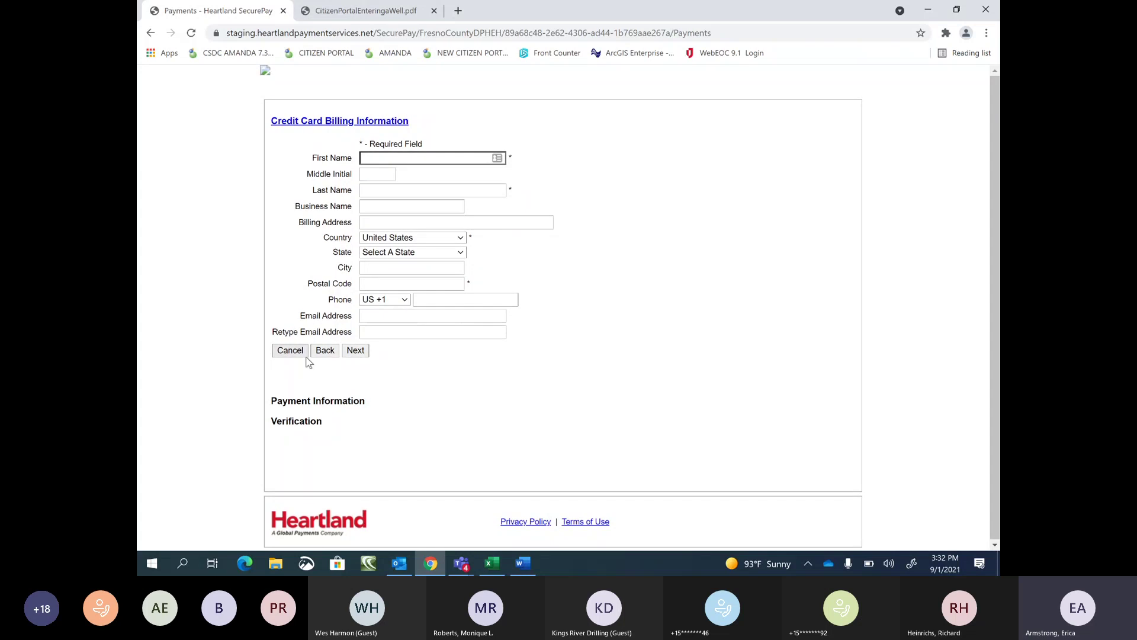
left_click(331, 351)
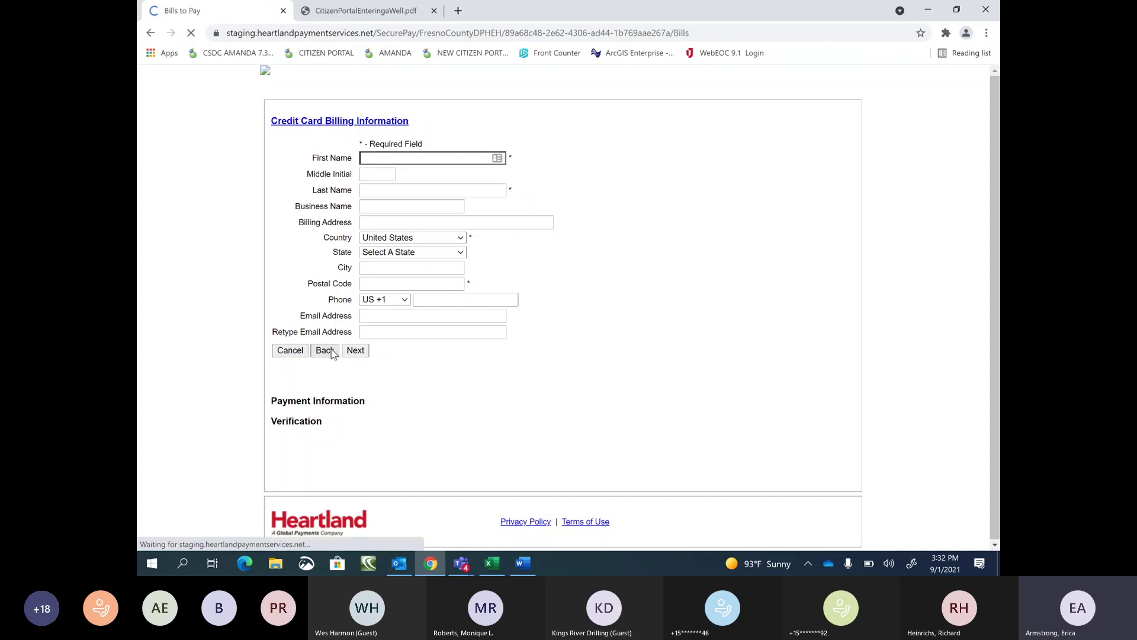
- Return to the Citizen Portal landing page and open the Member Area login
left_click(326, 54)
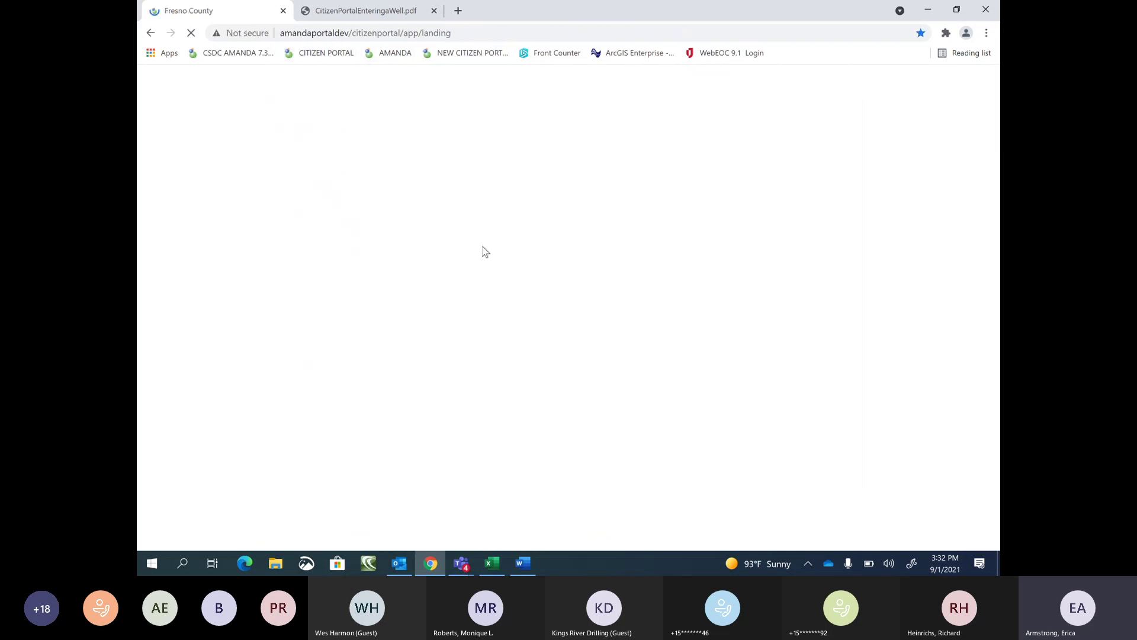
scroll(415, 438, "down", 3)
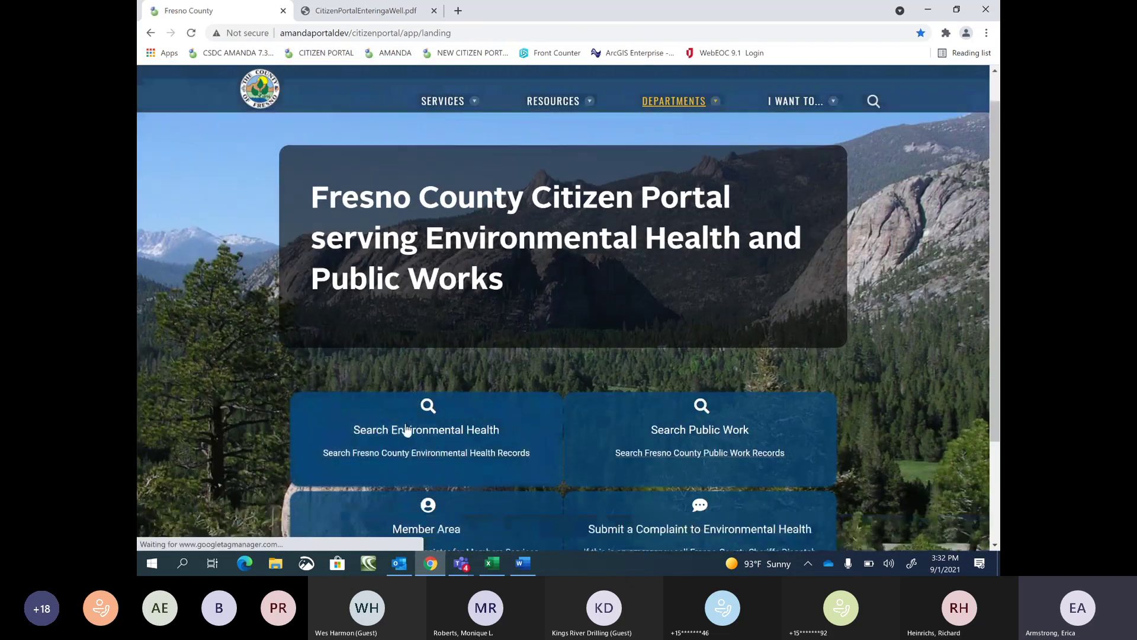
left_click(433, 447)
- Log in to the portal by choosing the county account's e-mail as username and entering the account password
key("ctrl+a")
left_click(481, 334)
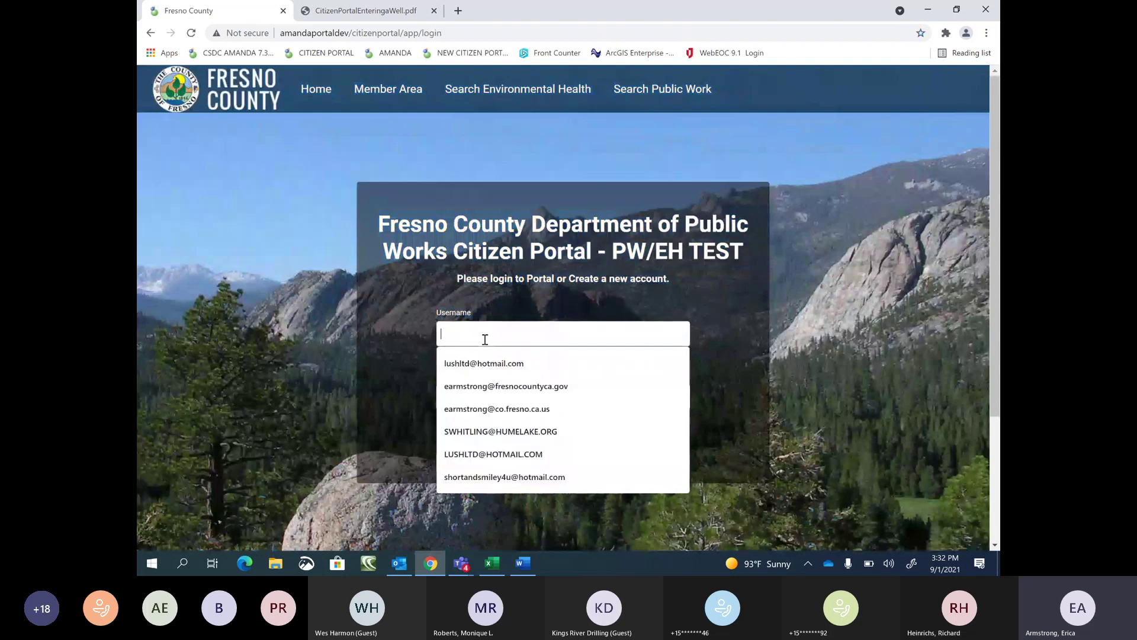
left_click(470, 385)
left_click(472, 394)
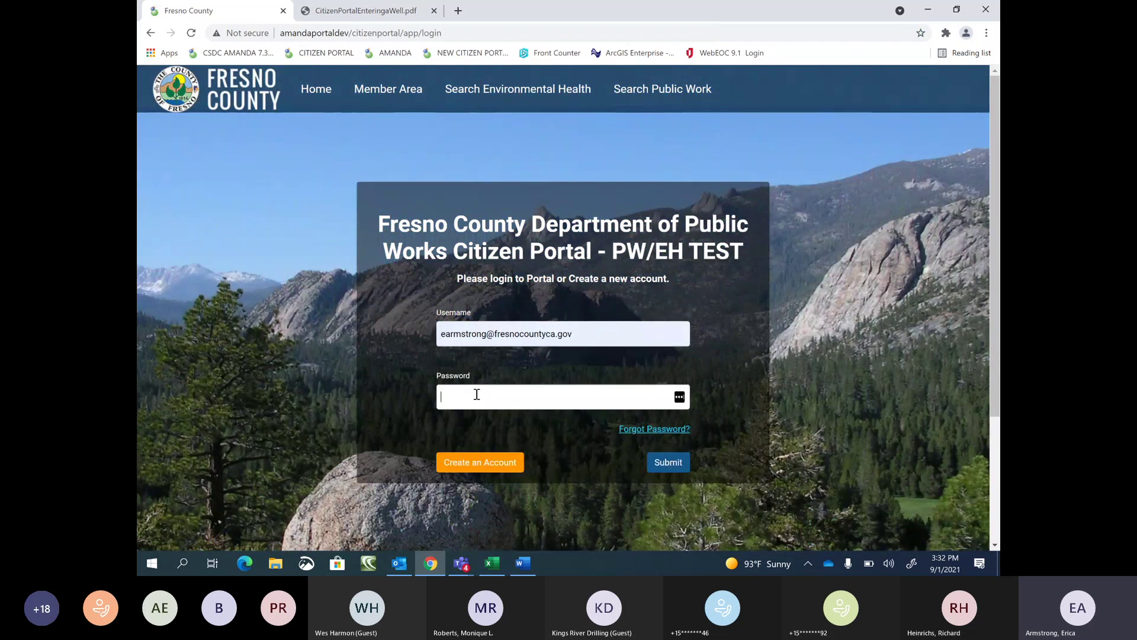
type("*********")
key("BackSpace")
key("BackSpace")
key("BackSpace")
key("BackSpace")
key("BackSpace")
key("BackSpace")
type("*********")
key("Return")
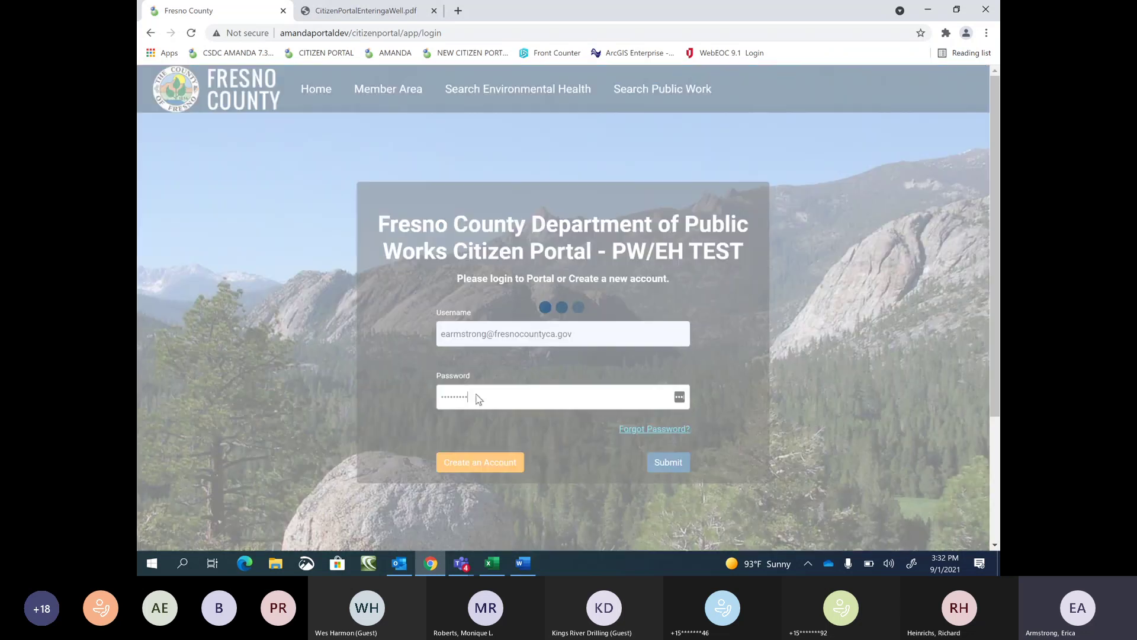
- Open the details of the issued domestic private well permit and review its permit and property details
scroll(654, 326, "down", 2)
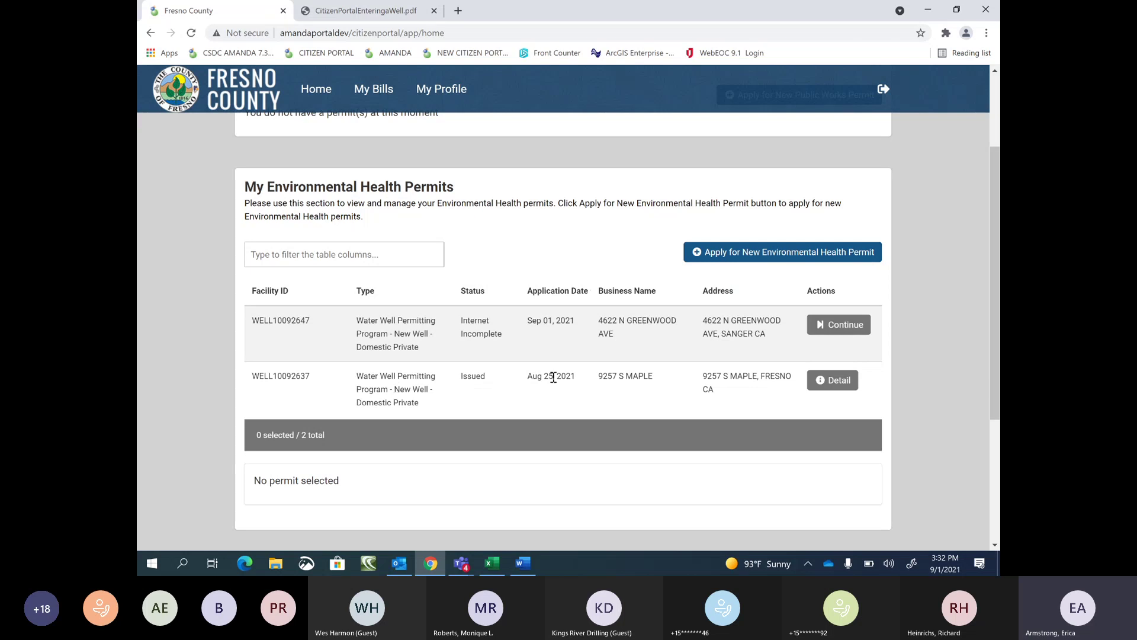
left_click(834, 383)
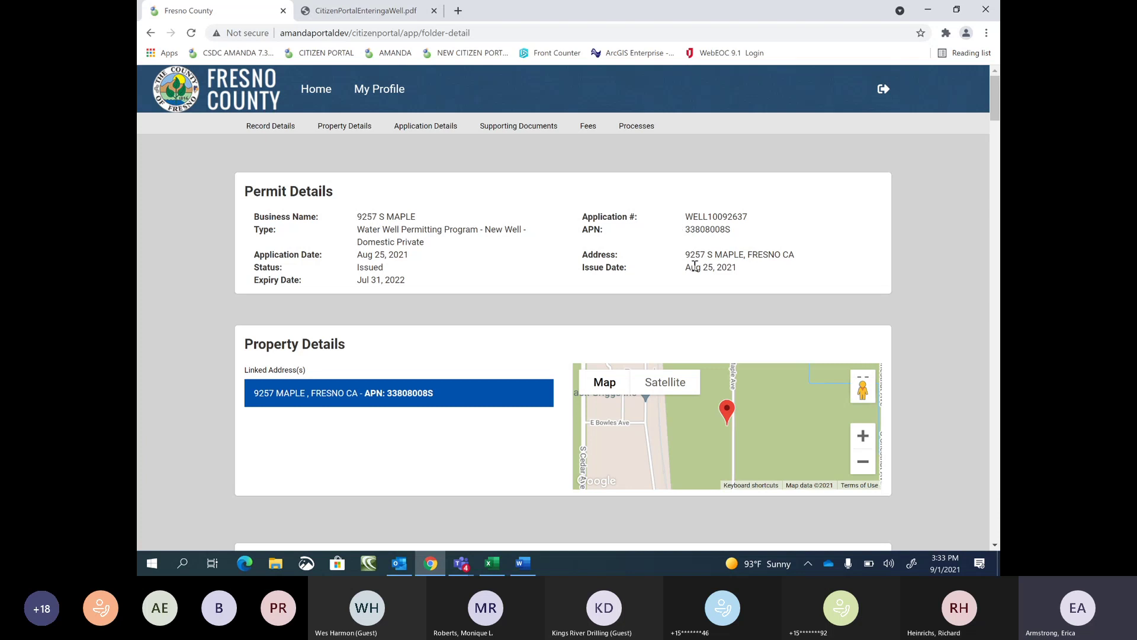
scroll(532, 289, "down", 1)
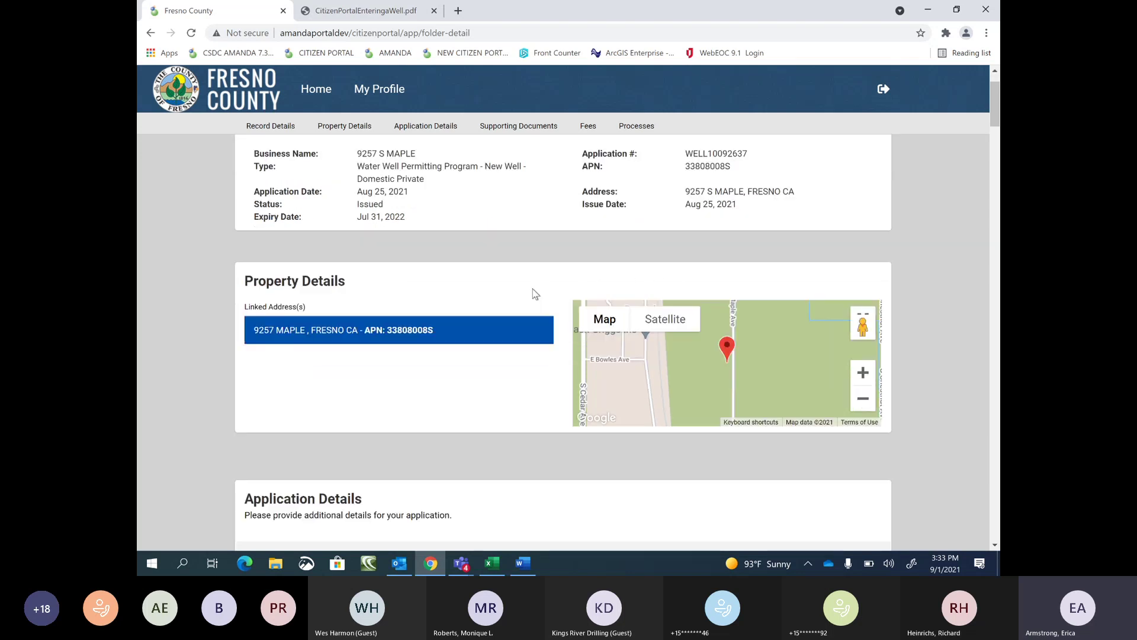
scroll(315, 358, "down", 1)
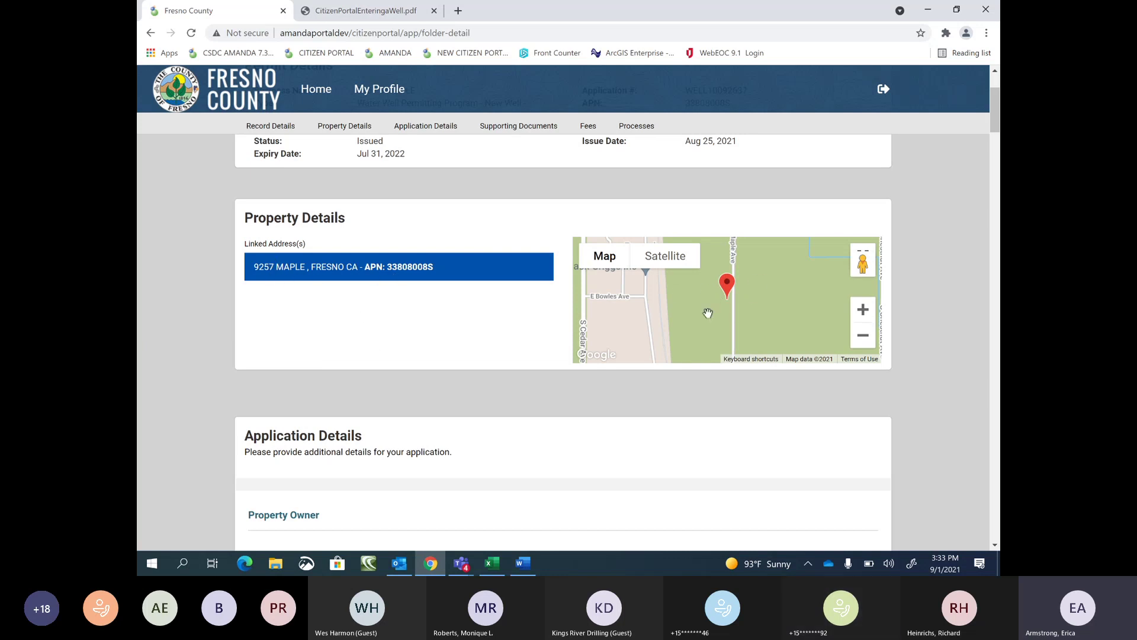
- Review the permit's application details from the property owner and contractor information through the Zoning and Well Water sections
scroll(652, 320, "down", 2)
scroll(474, 328, "down", 1)
scroll(472, 330, "down", 1)
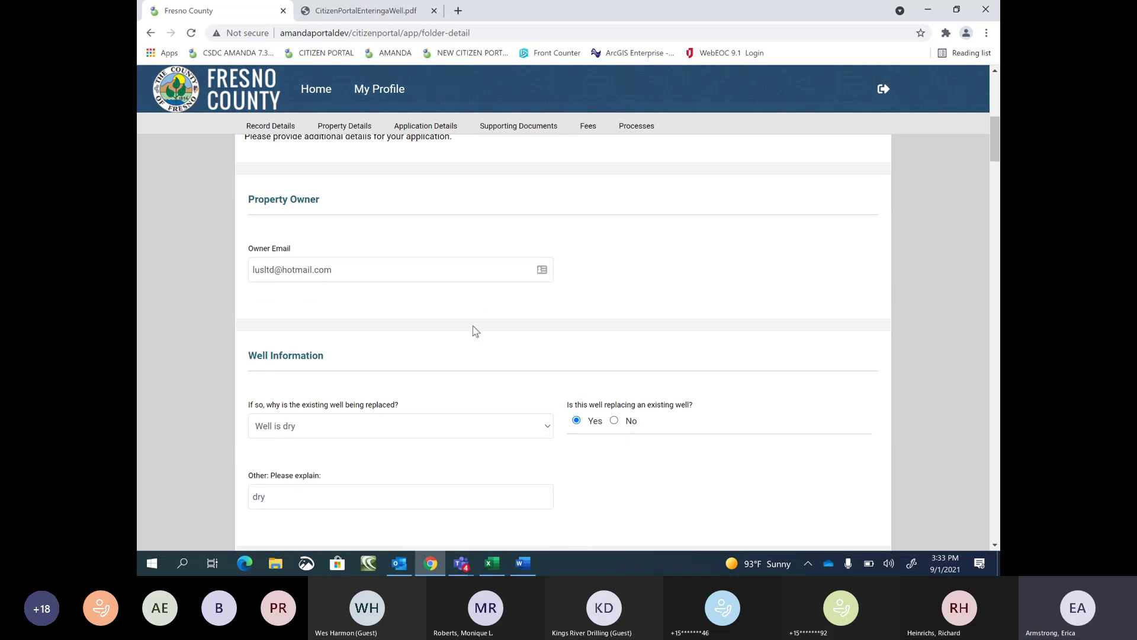
scroll(401, 329, "up", 1)
scroll(425, 322, "down", 8)
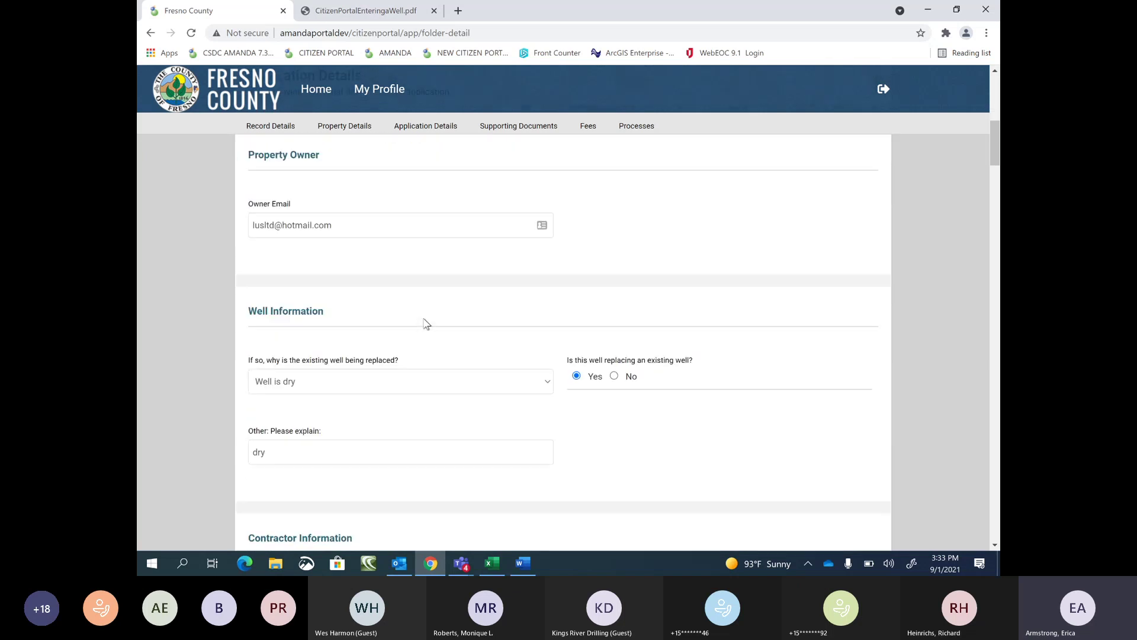
scroll(426, 323, "down", 11)
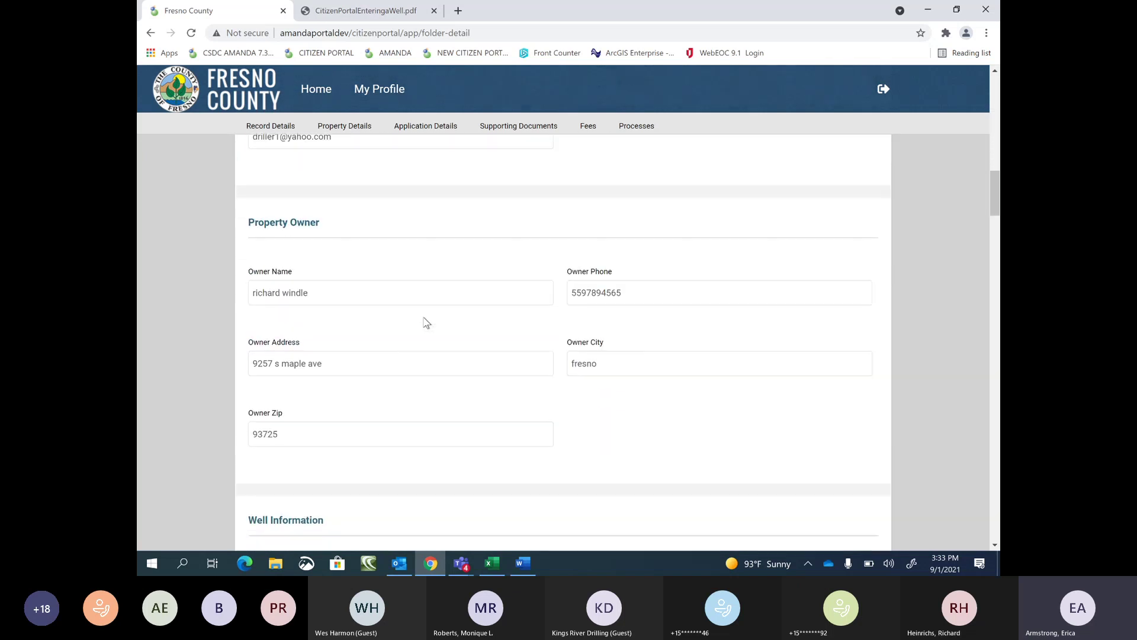
scroll(432, 331, "down", 3)
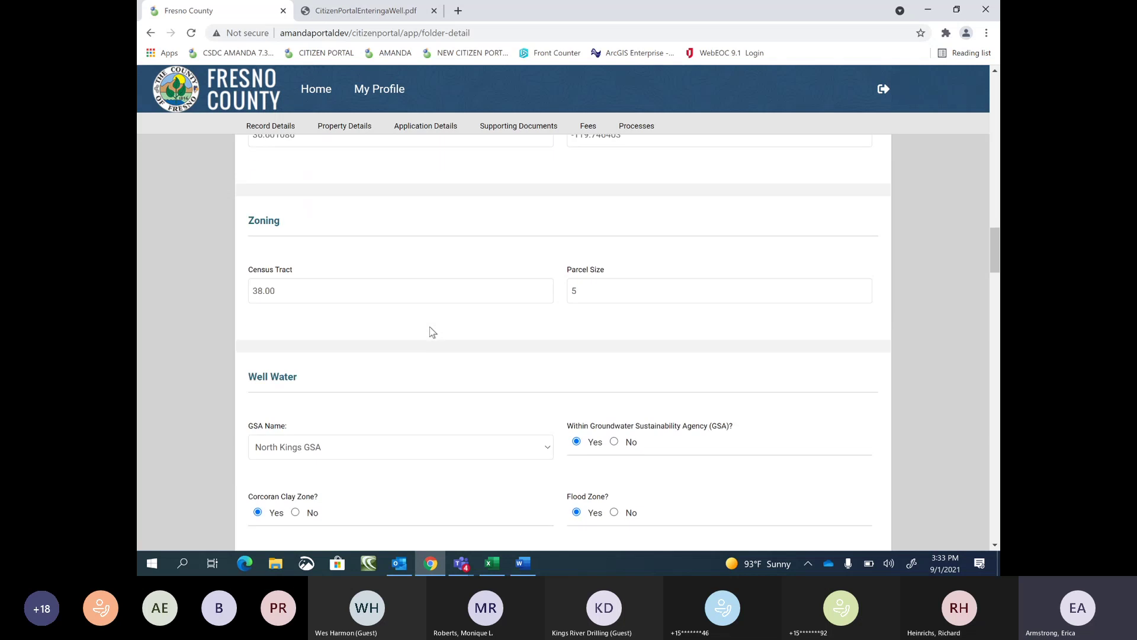
scroll(433, 334, "down", 2)
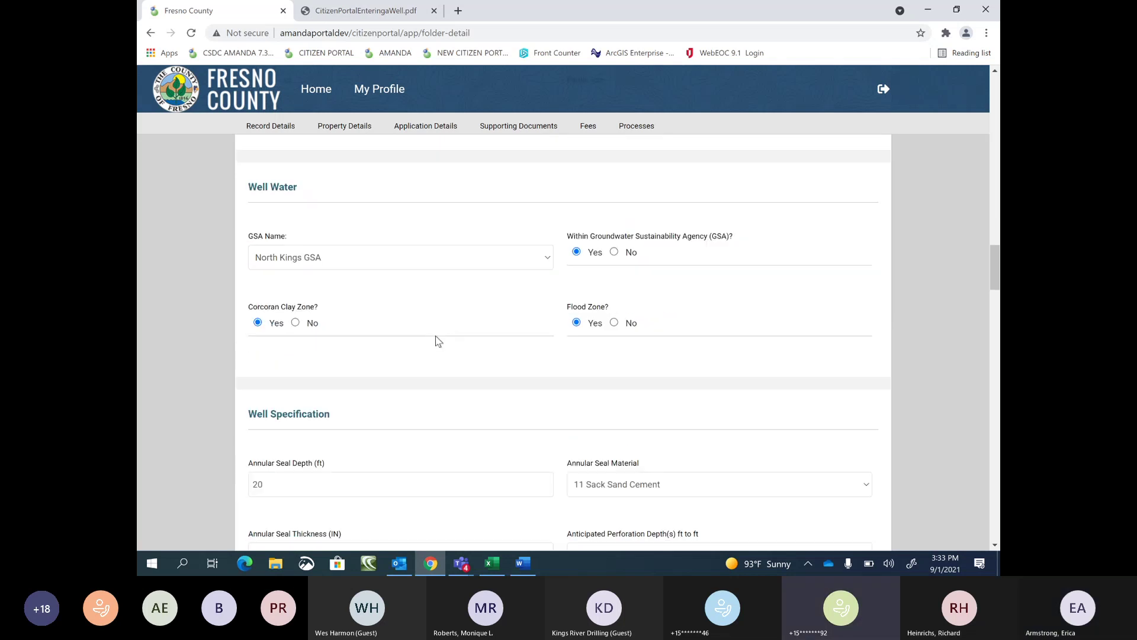
- Recheck the well information and GPS coordinates, and examine the well specification, well destruction and Water Systems fields
scroll(435, 347, "up", 8)
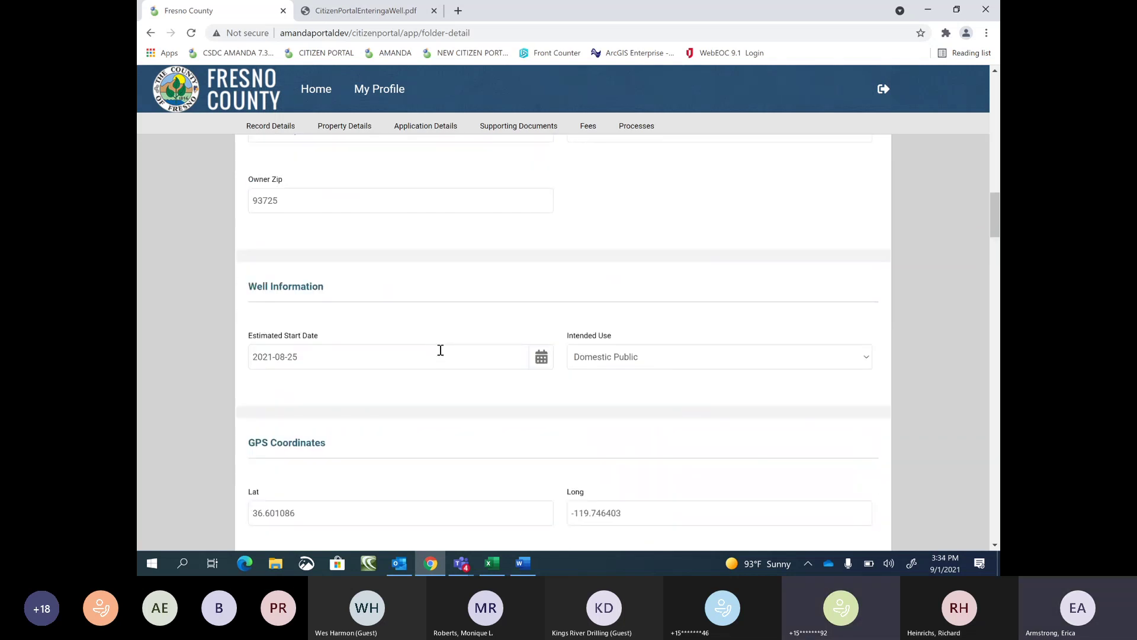
scroll(439, 355, "down", 6)
scroll(445, 361, "down", 2)
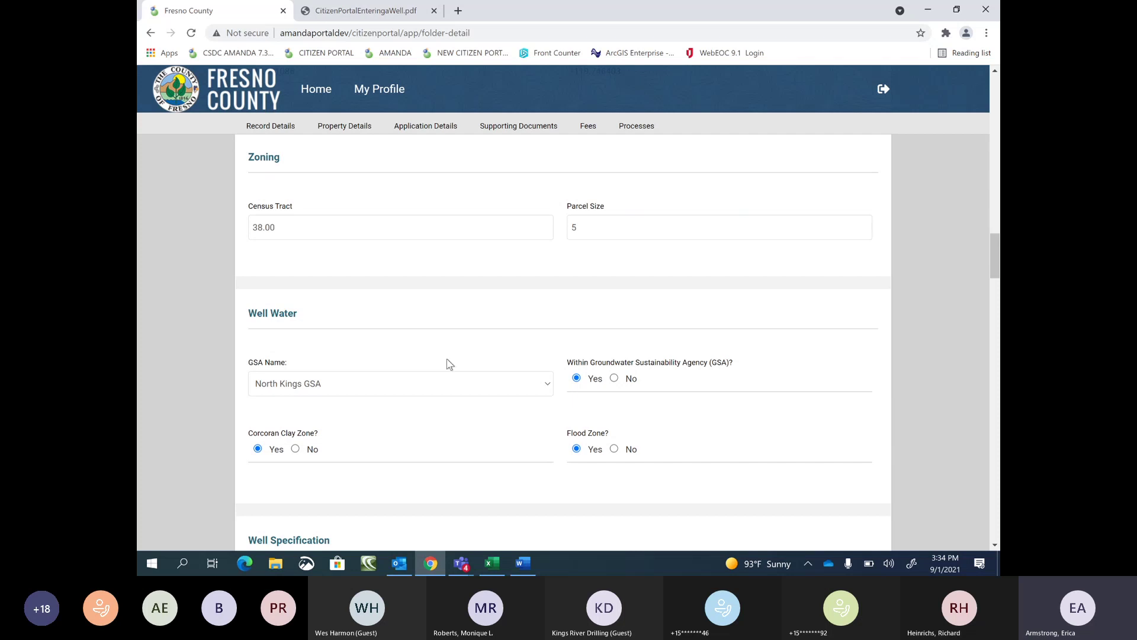
scroll(447, 360, "down", 4)
scroll(444, 355, "down", 3)
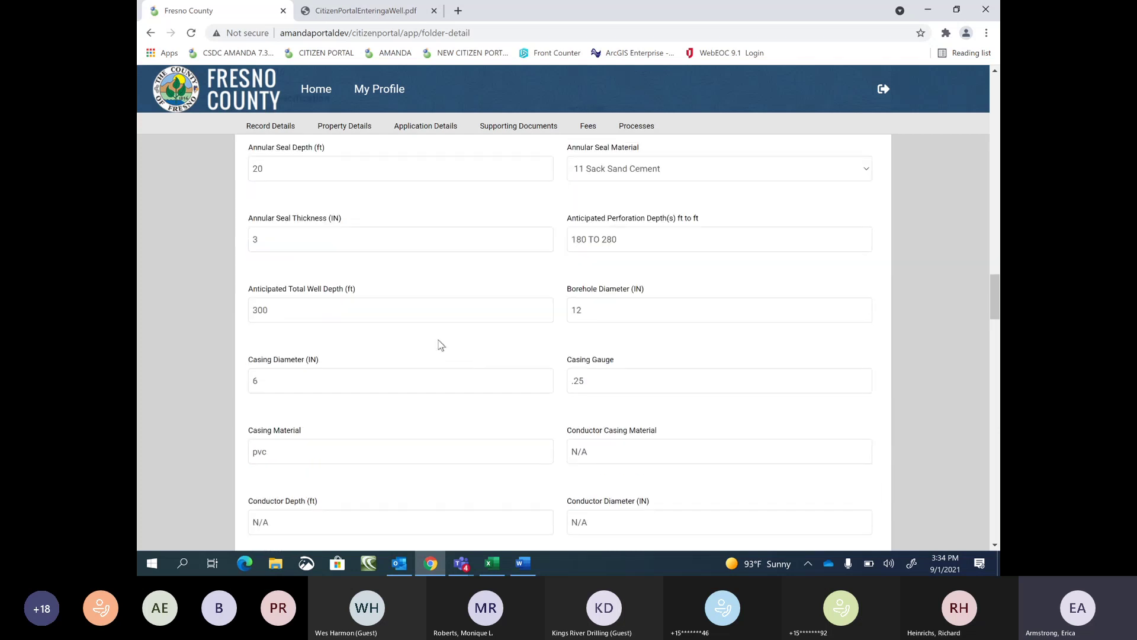
scroll(401, 358, "down", 2)
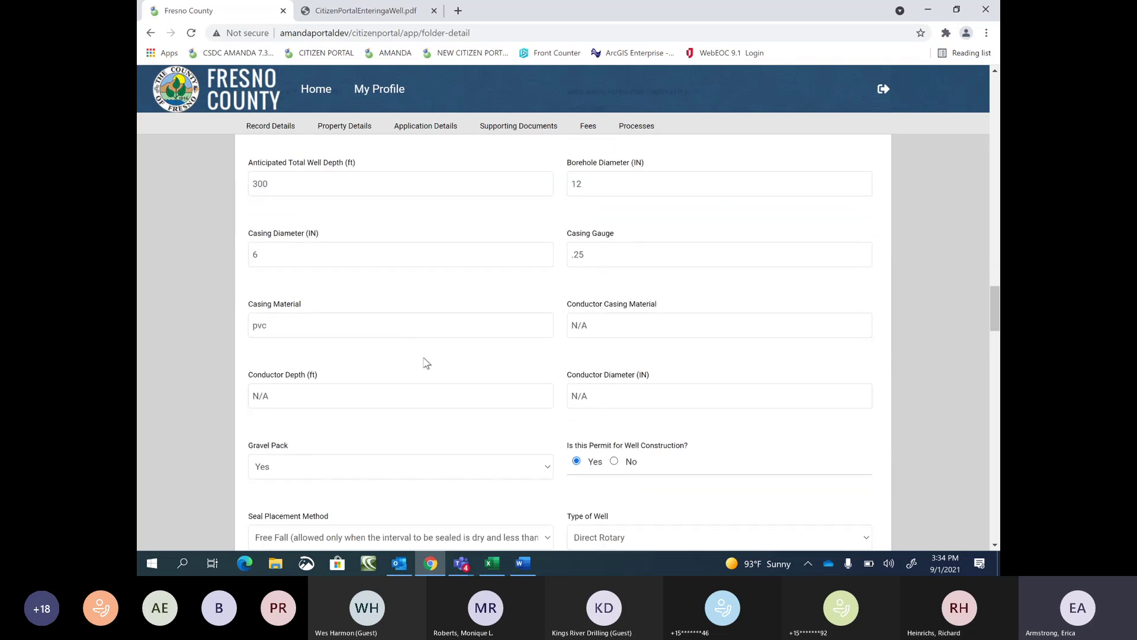
scroll(424, 361, "down", 5)
scroll(427, 362, "down", 12)
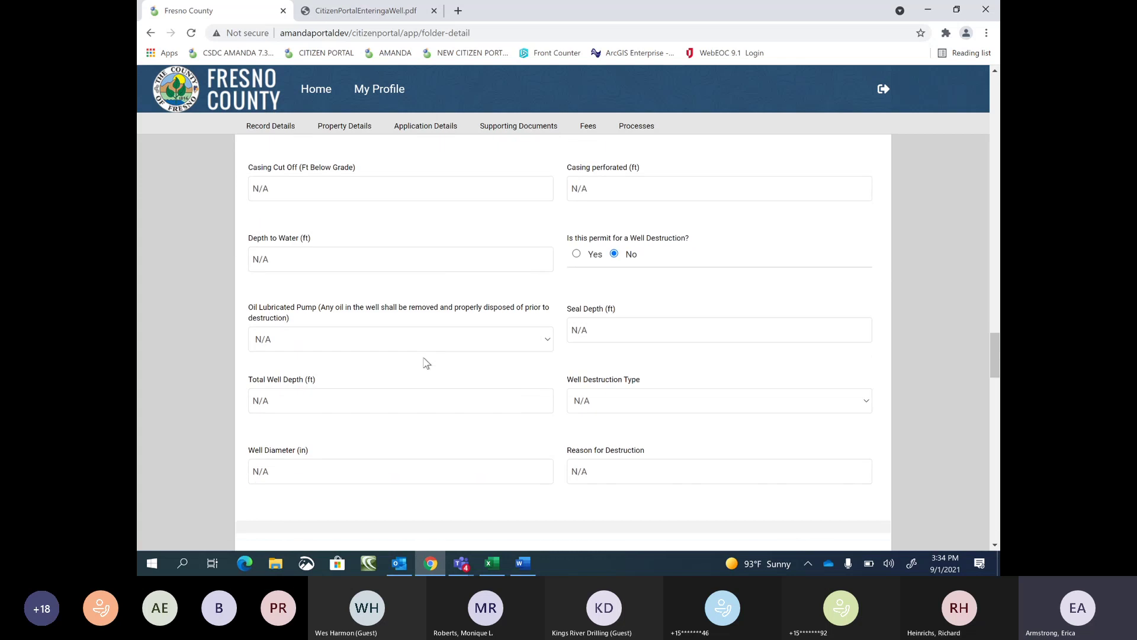
scroll(425, 363, "down", 5)
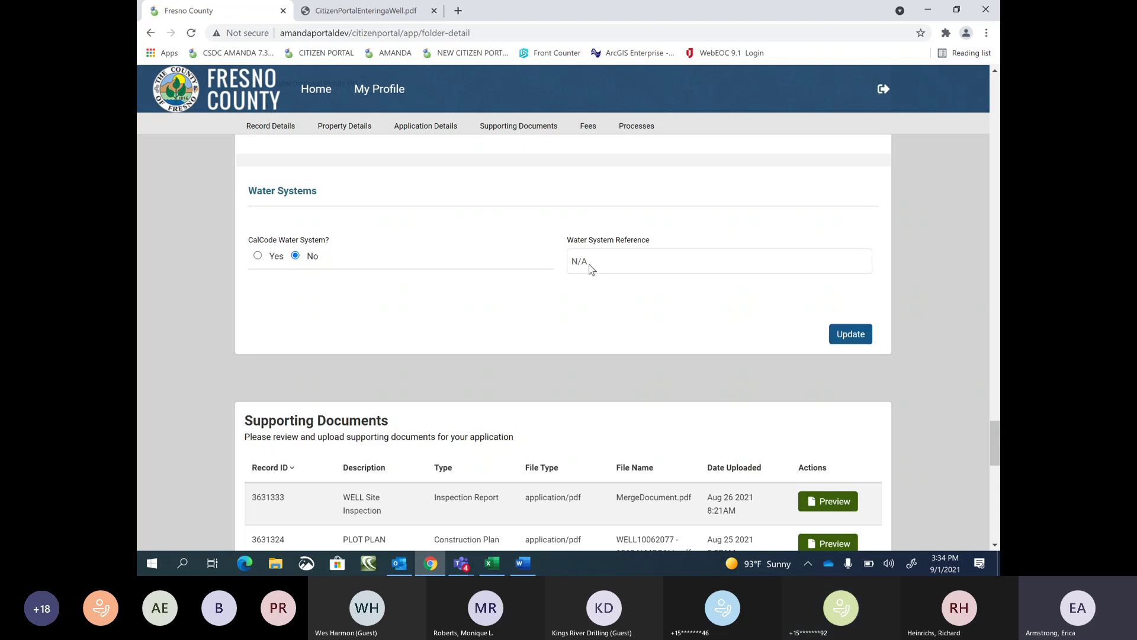
- Review the permit's supporting documents and recheck the distances to the property line, septic tank and other wells
scroll(444, 323, "down", 2)
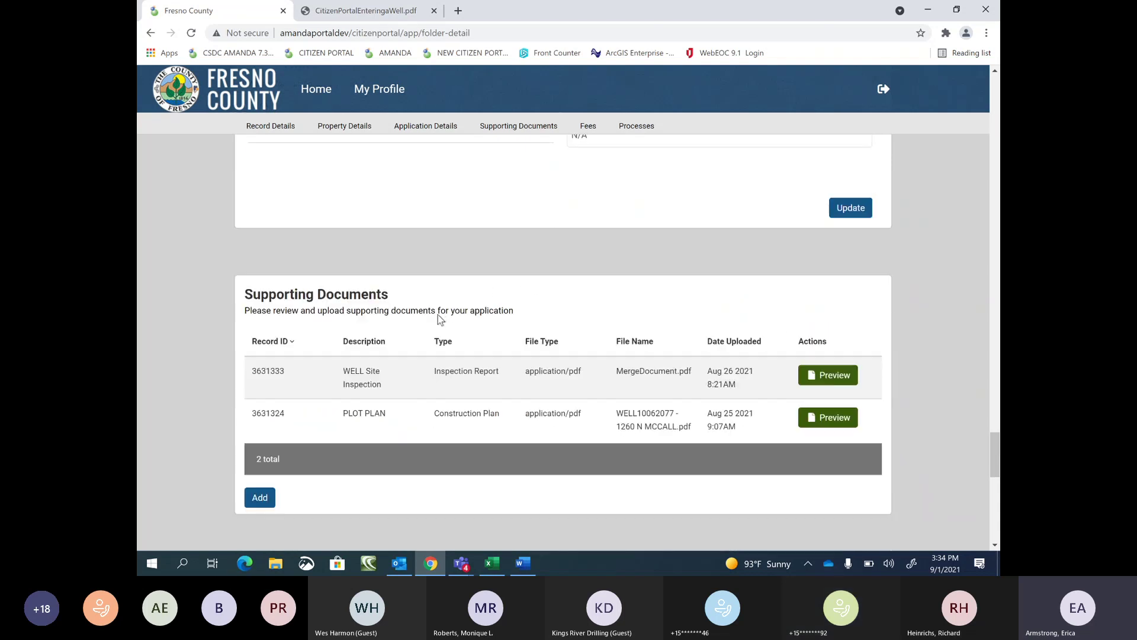
scroll(441, 314, "down", 1)
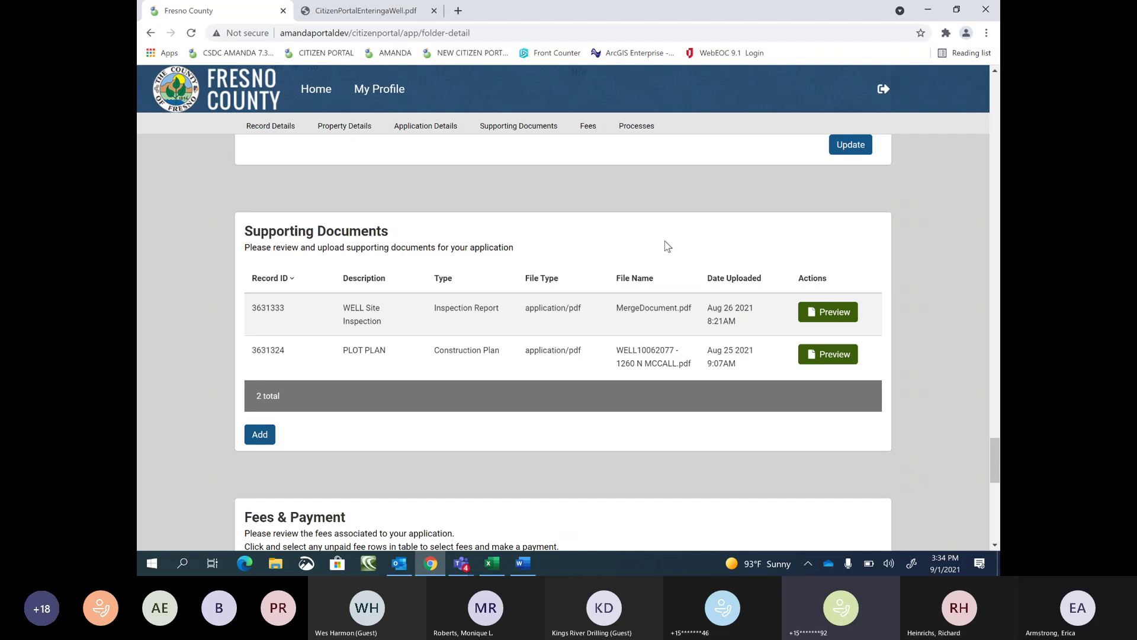
scroll(663, 242, "up", 6)
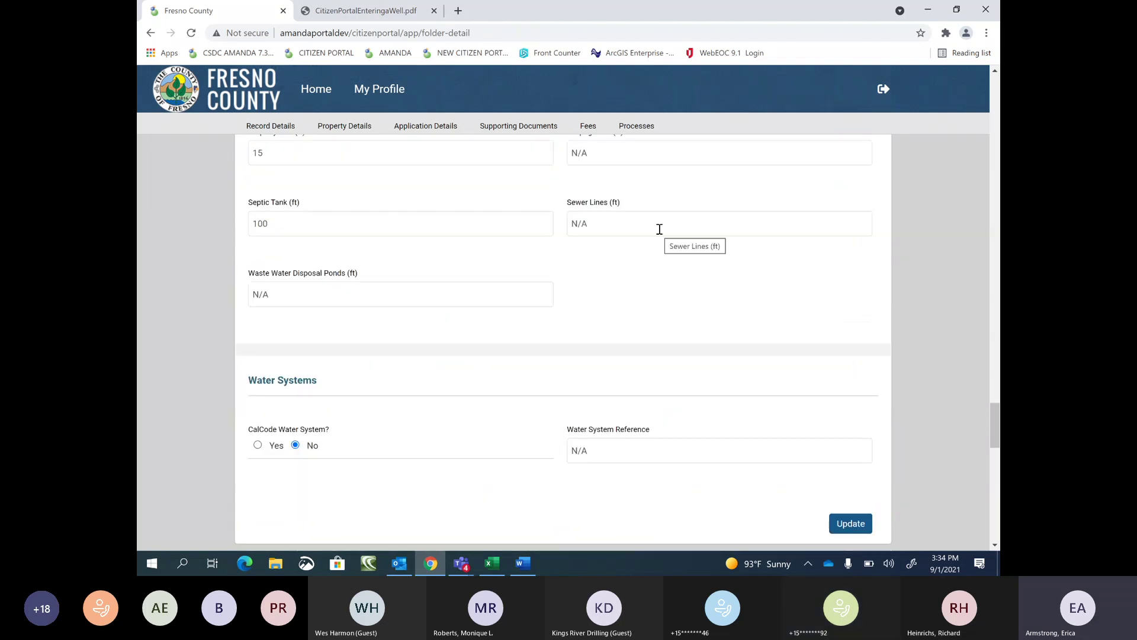
scroll(418, 259, "up", 2)
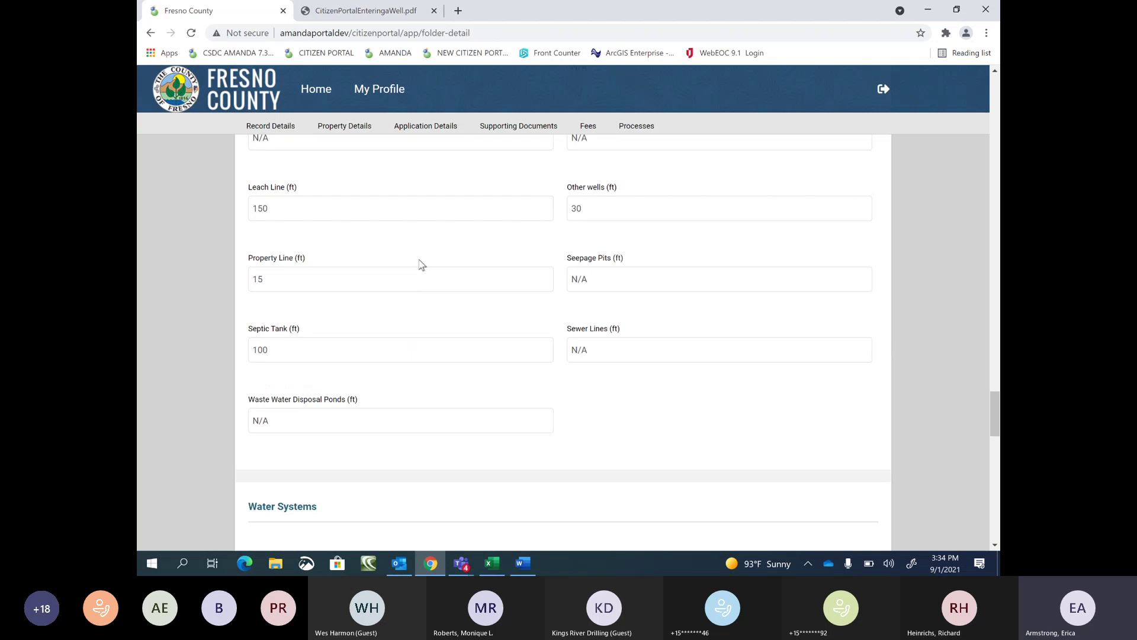
scroll(384, 243, "down", 4)
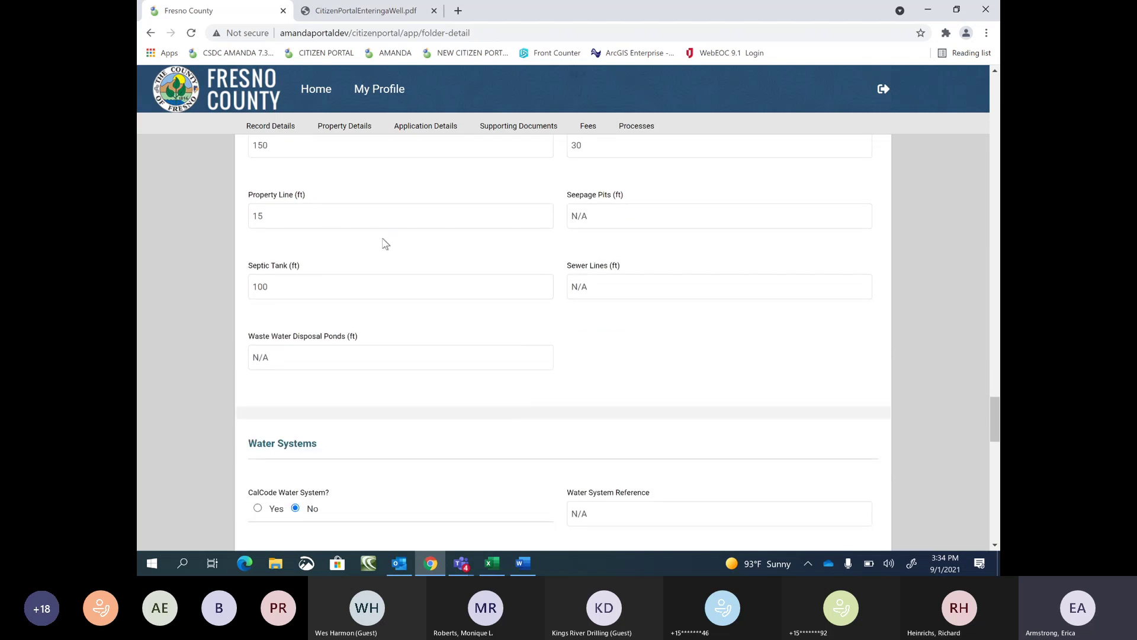
scroll(915, 381, "down", 3)
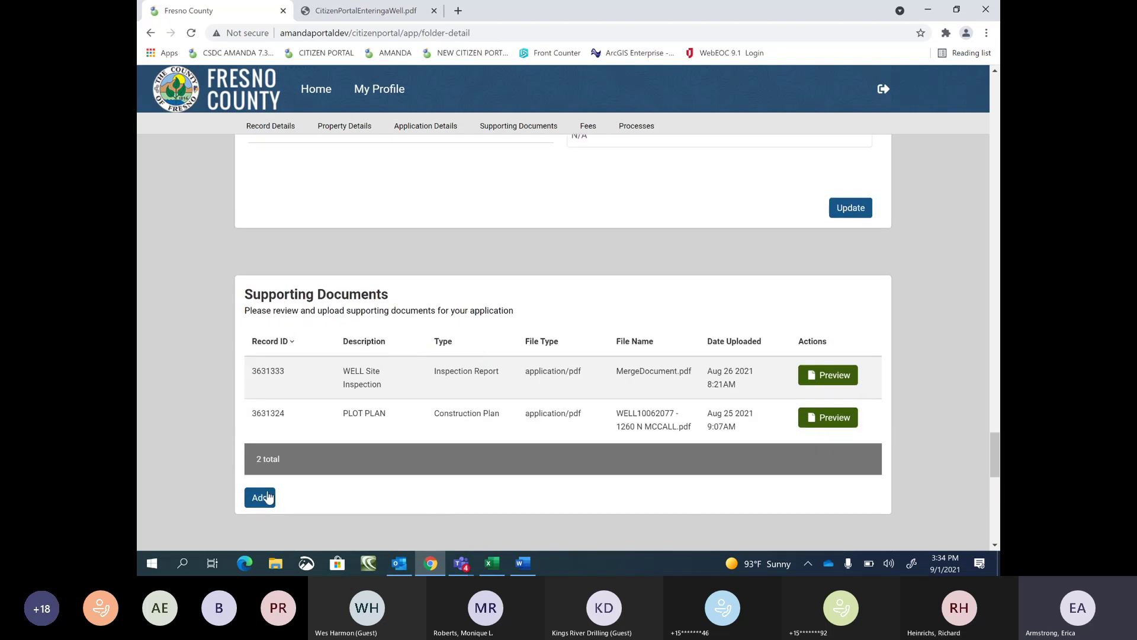
- Review the New Well invoice under Fees & Payment and the list of permit processes below it
scroll(304, 456, "down", 5)
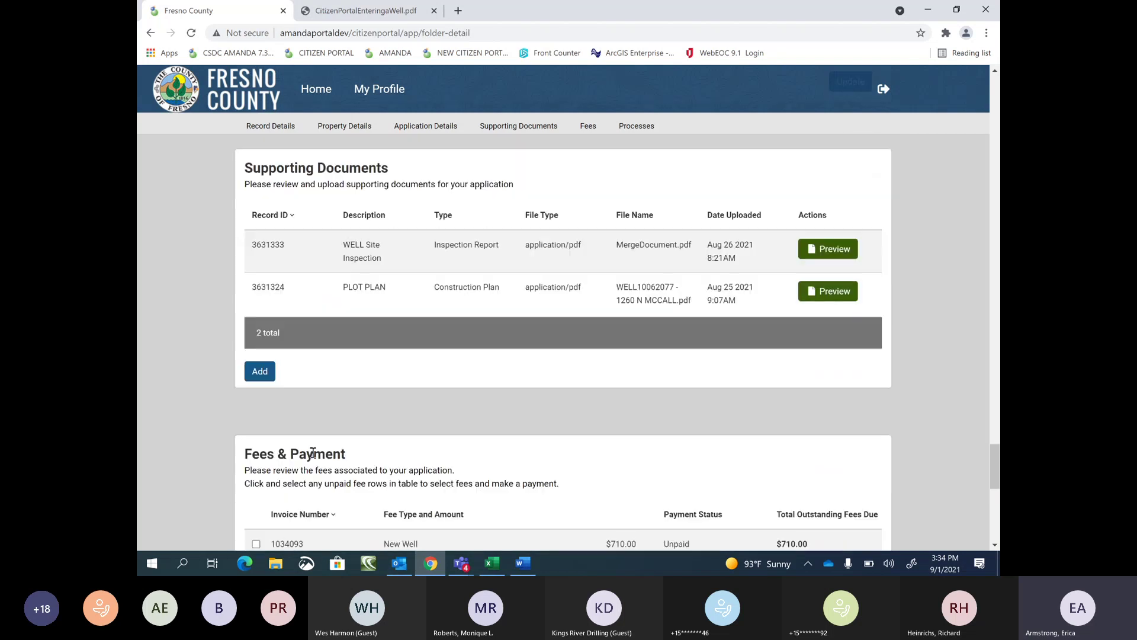
scroll(334, 455, "down", 1)
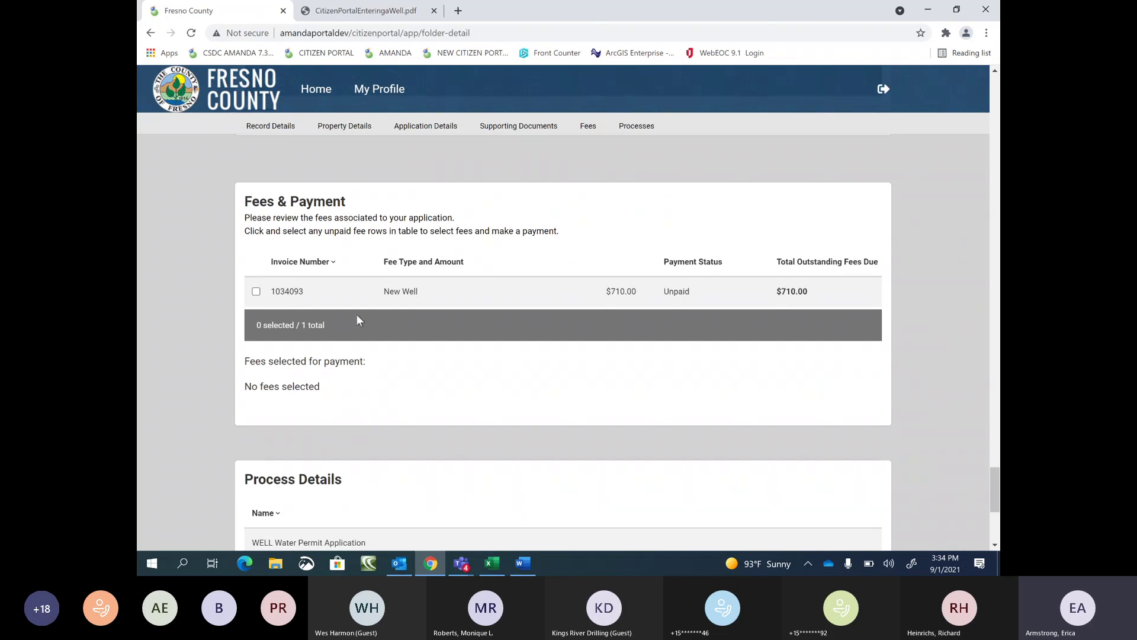
scroll(284, 325, "down", 1)
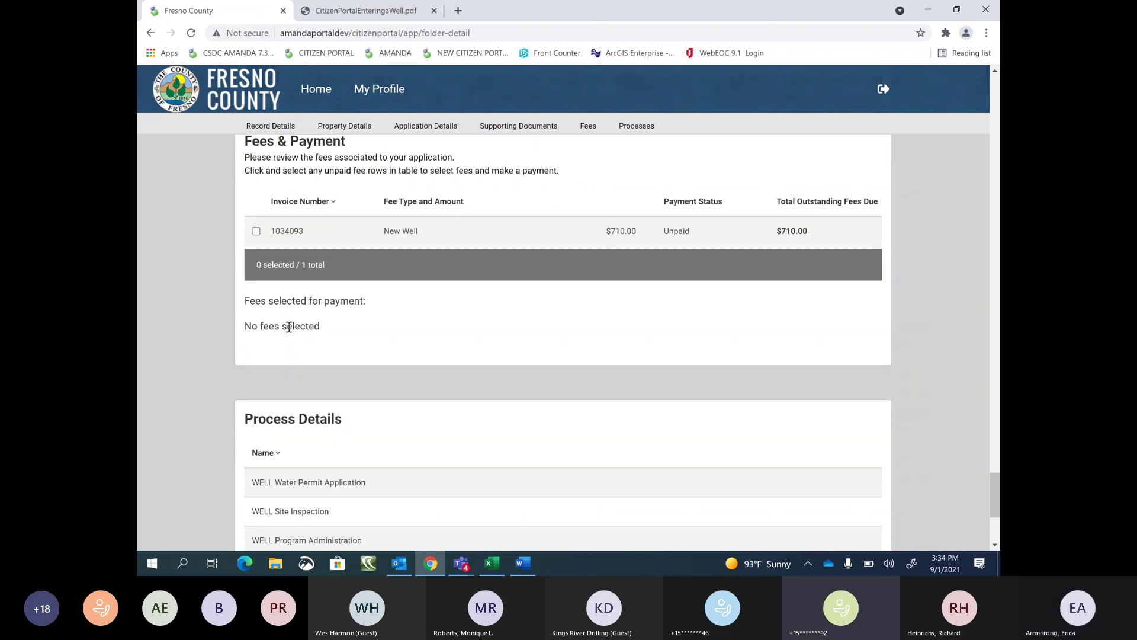
scroll(278, 292, "down", 3)
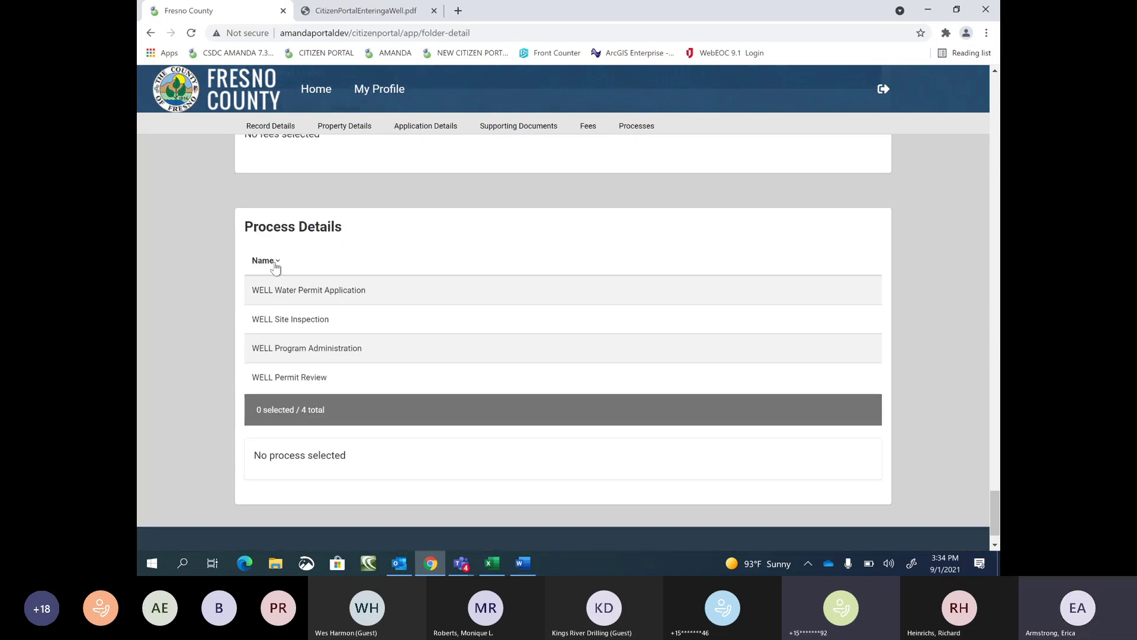
- Select the WELL Water Permit Application process and review its status and attempt history
left_click(275, 264)
left_click(276, 265)
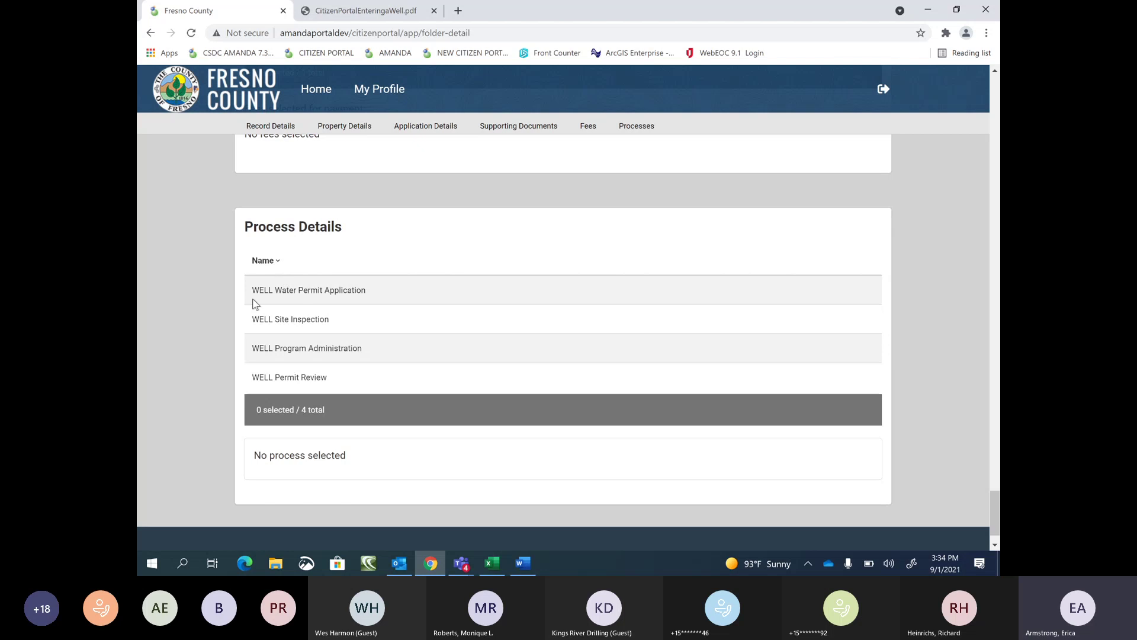
scroll(292, 303, "down", 1)
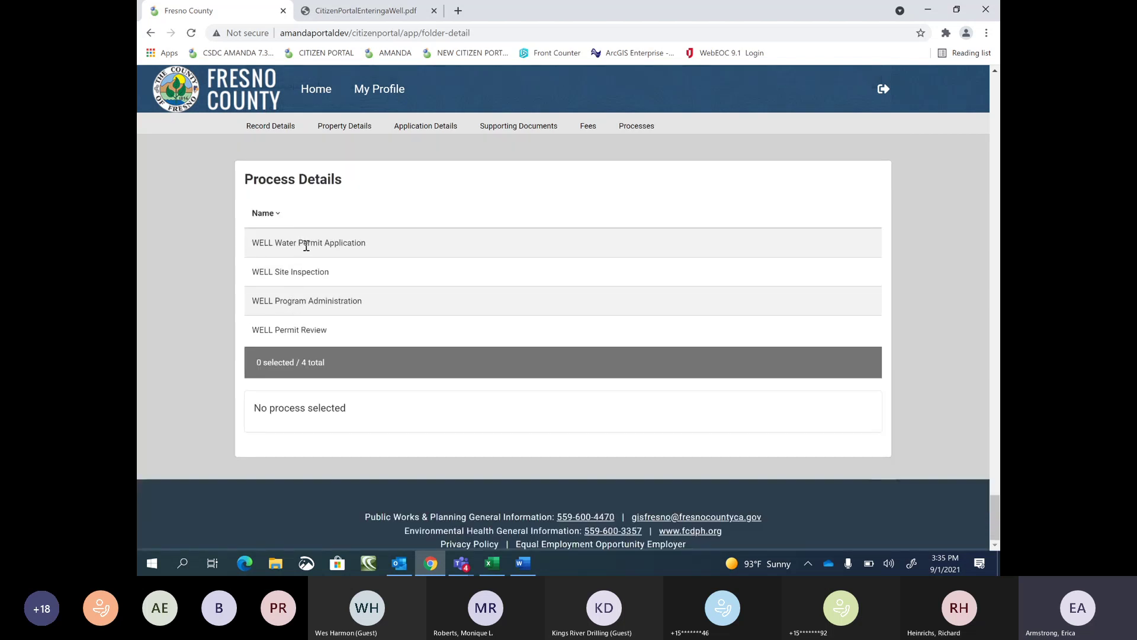
left_click(306, 246)
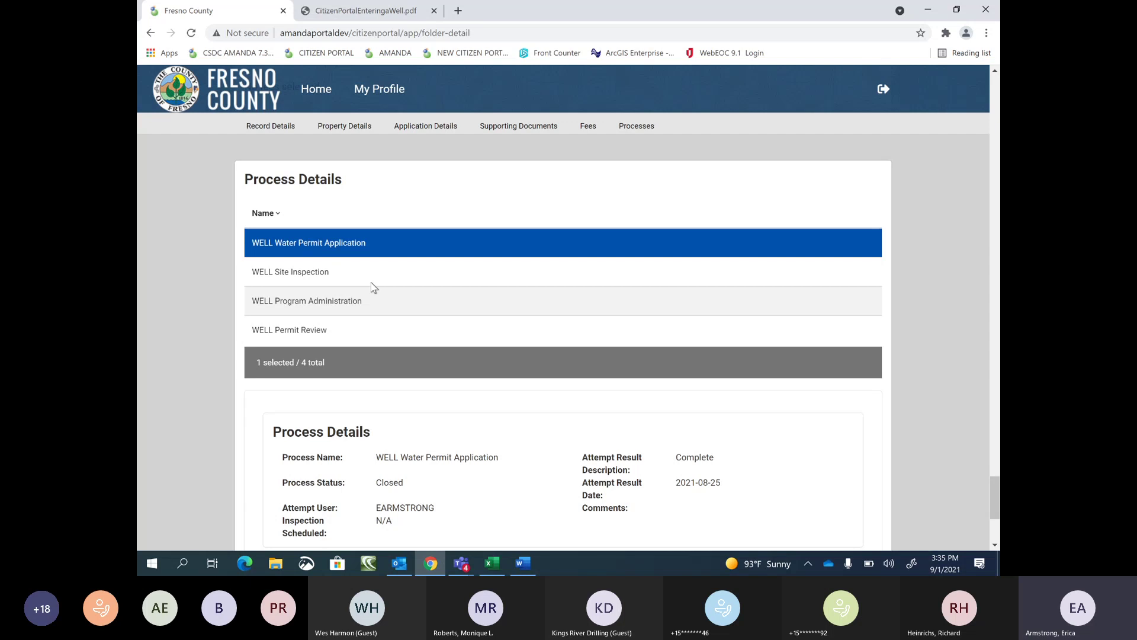
scroll(398, 307, "down", 4)
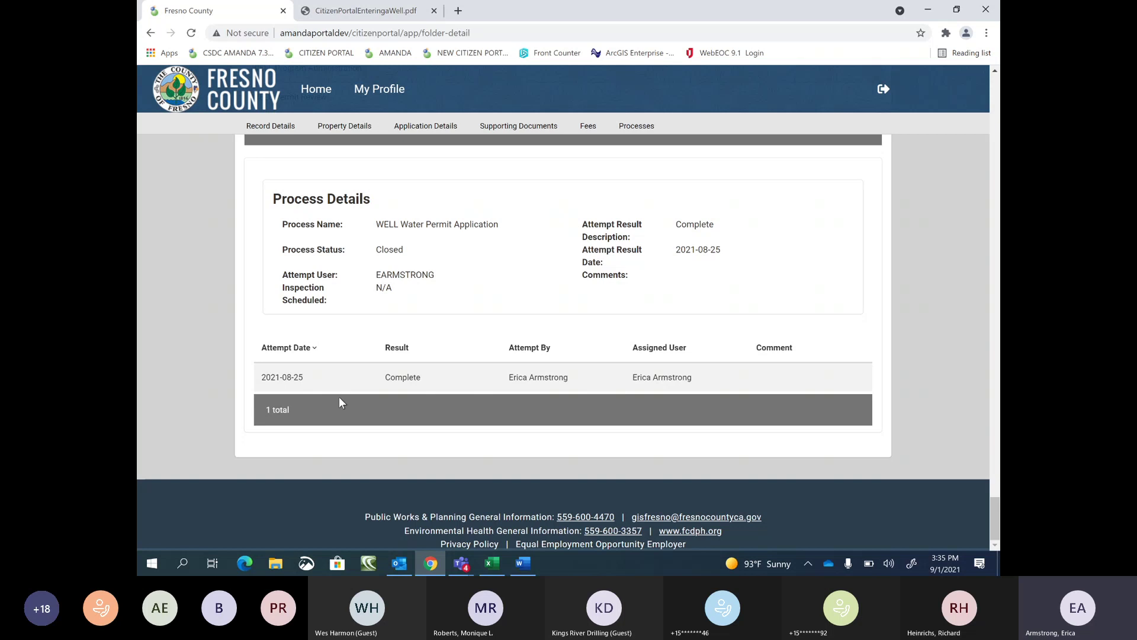
scroll(342, 394, "up", 5)
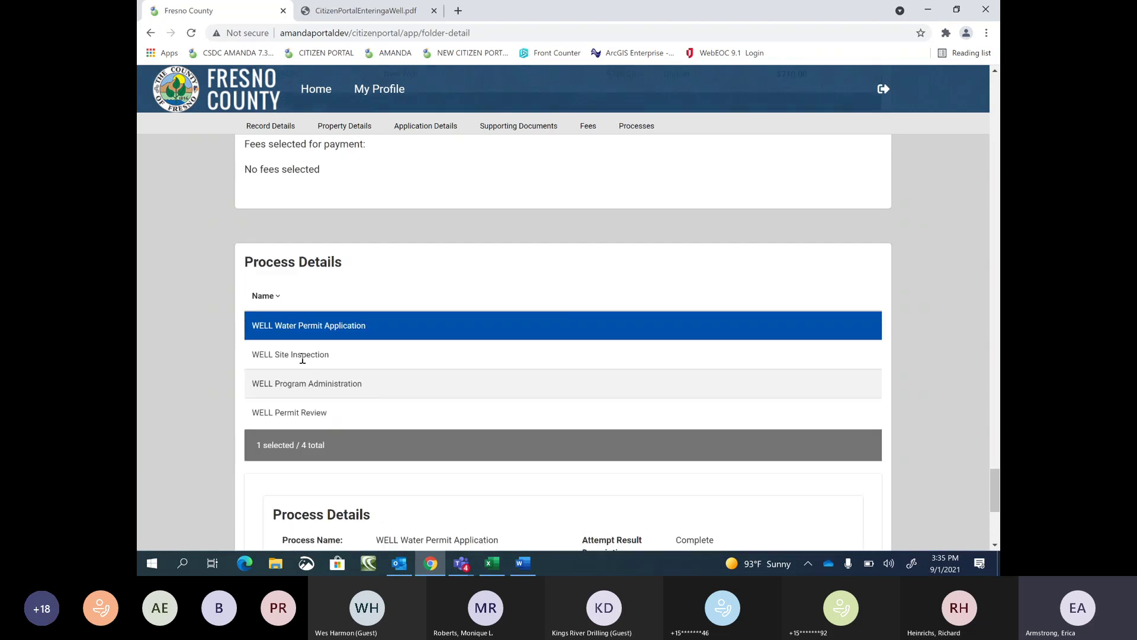
- Select the WELL Permit Review process and examine its status, attempt result and comments
left_click(299, 413)
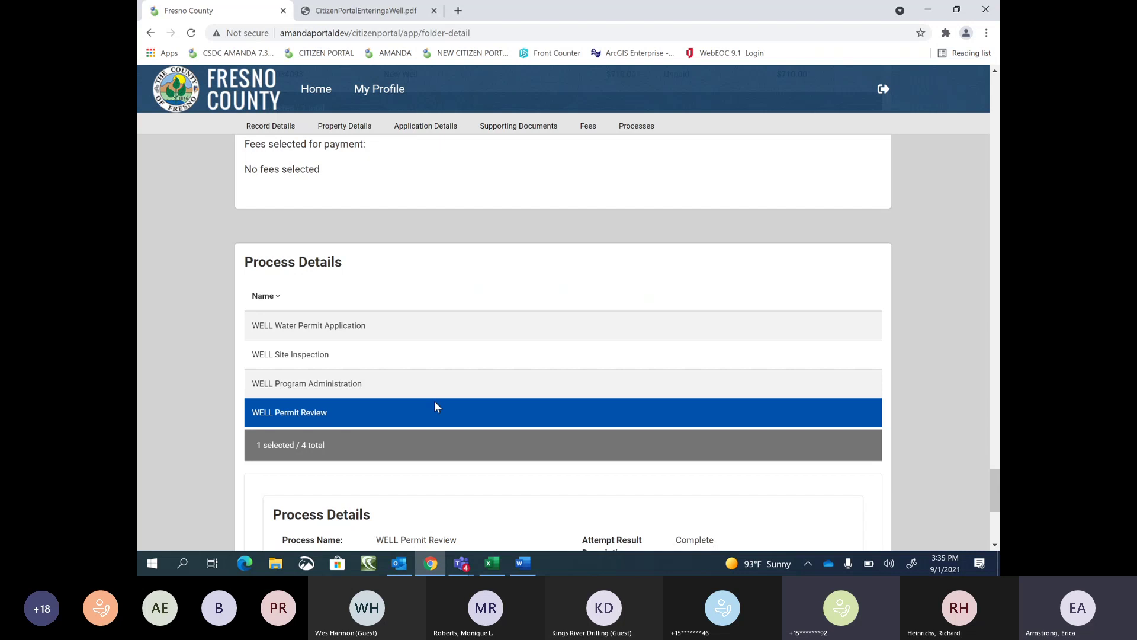
scroll(444, 396, "down", 2)
scroll(450, 398, "down", 2)
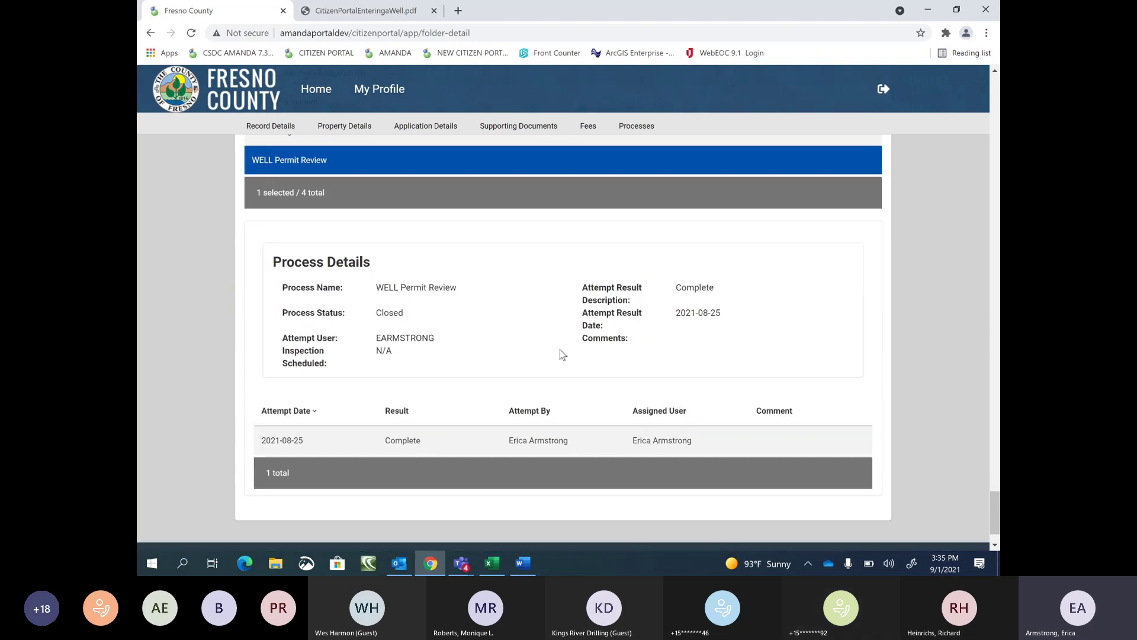
scroll(658, 332, "down", 1)
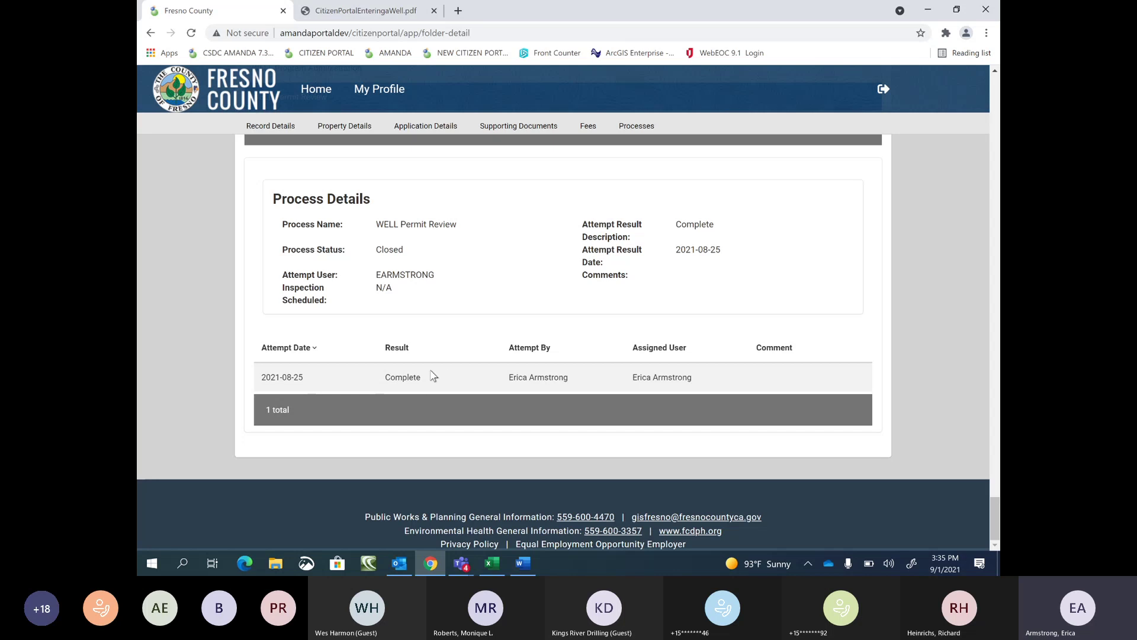
scroll(370, 310, "up", 1)
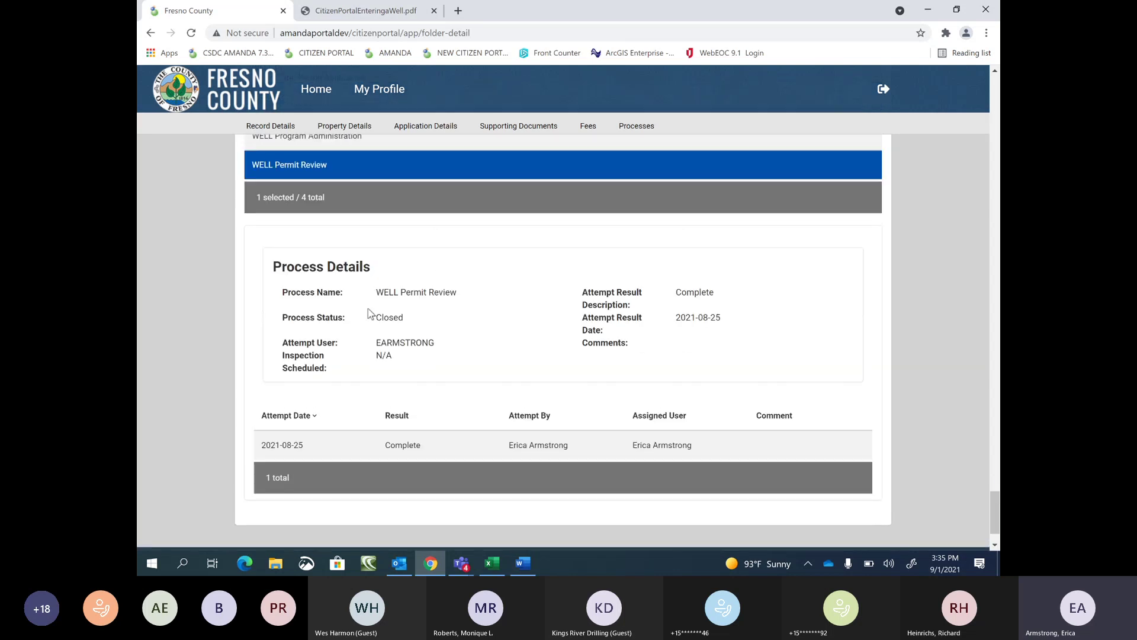
scroll(368, 312, "up", 4)
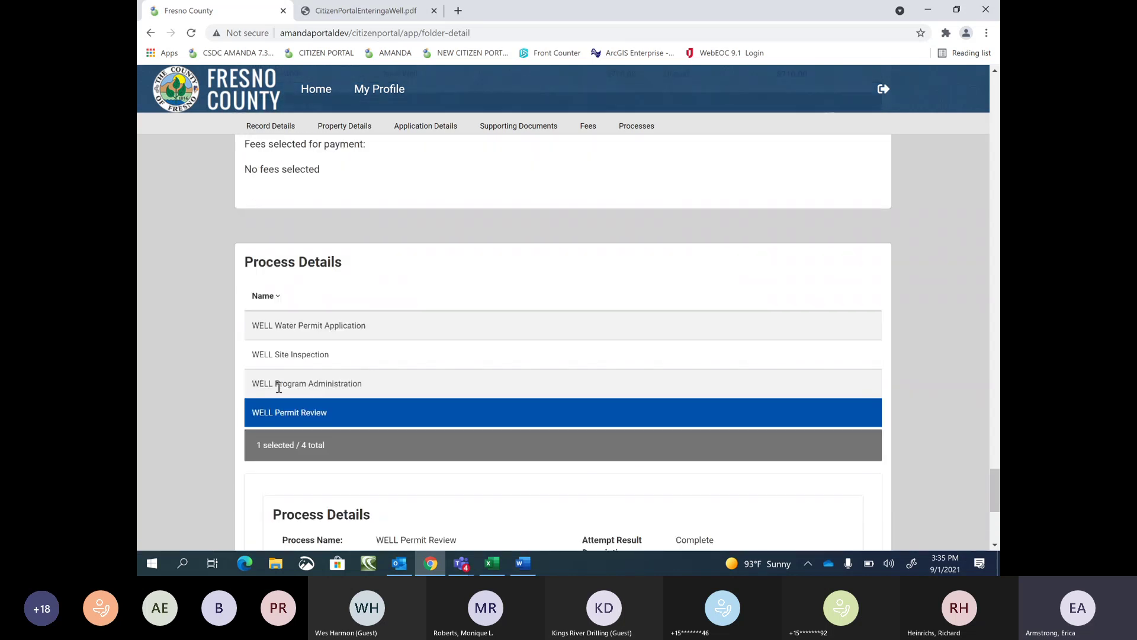
- Select the WELL Site Inspection process and review its status, attempt result and attempt history
left_click(307, 354)
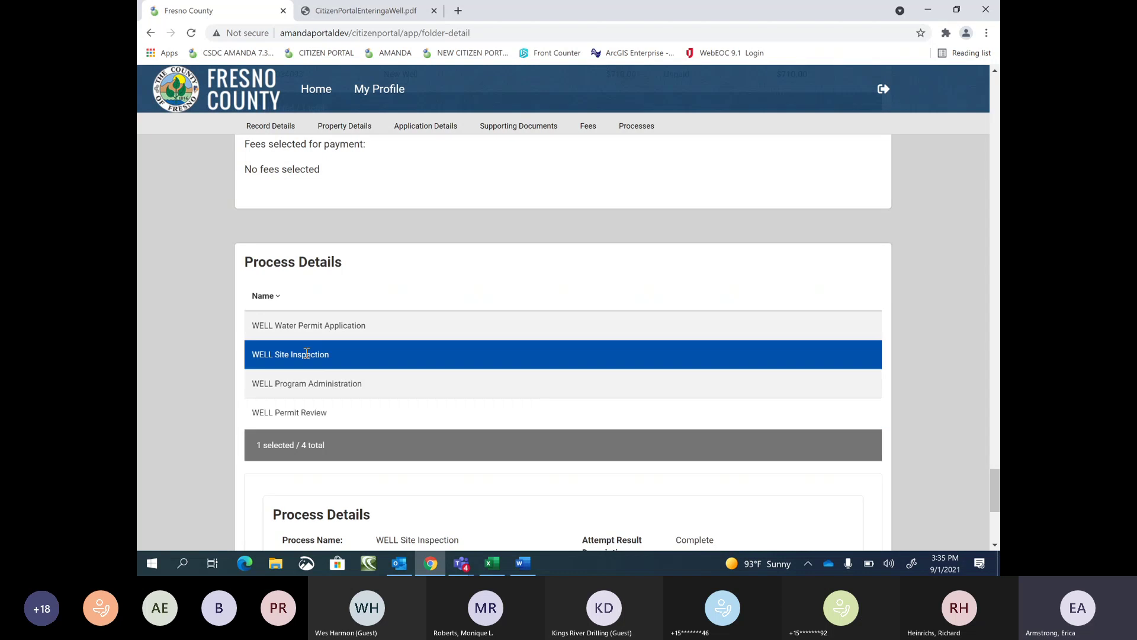
scroll(314, 355, "down", 5)
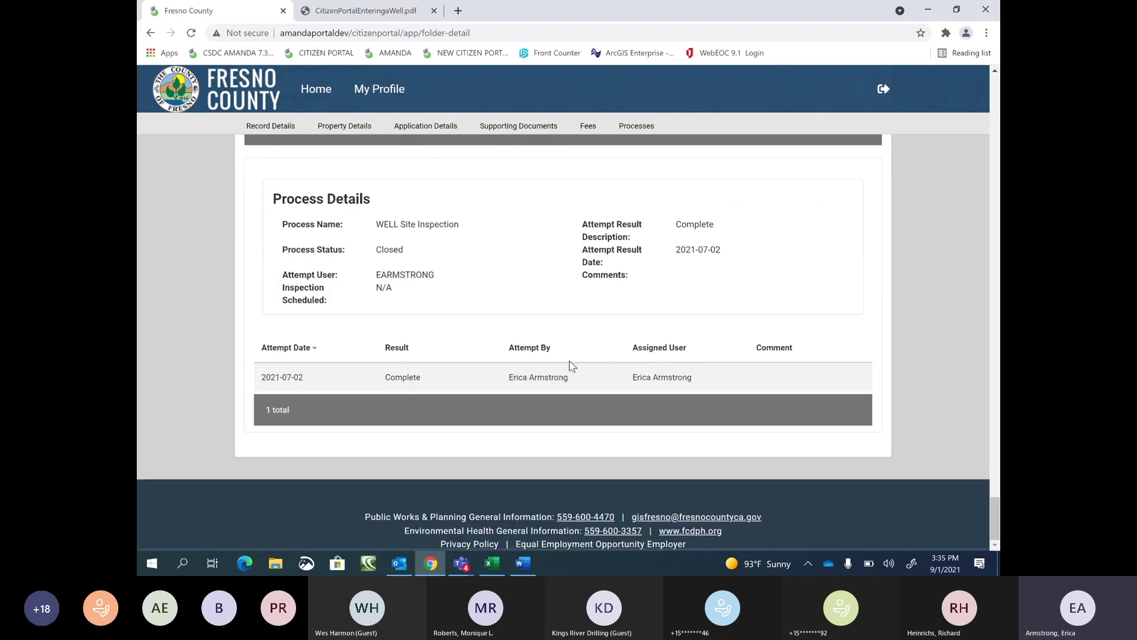
scroll(388, 355, "up", 3)
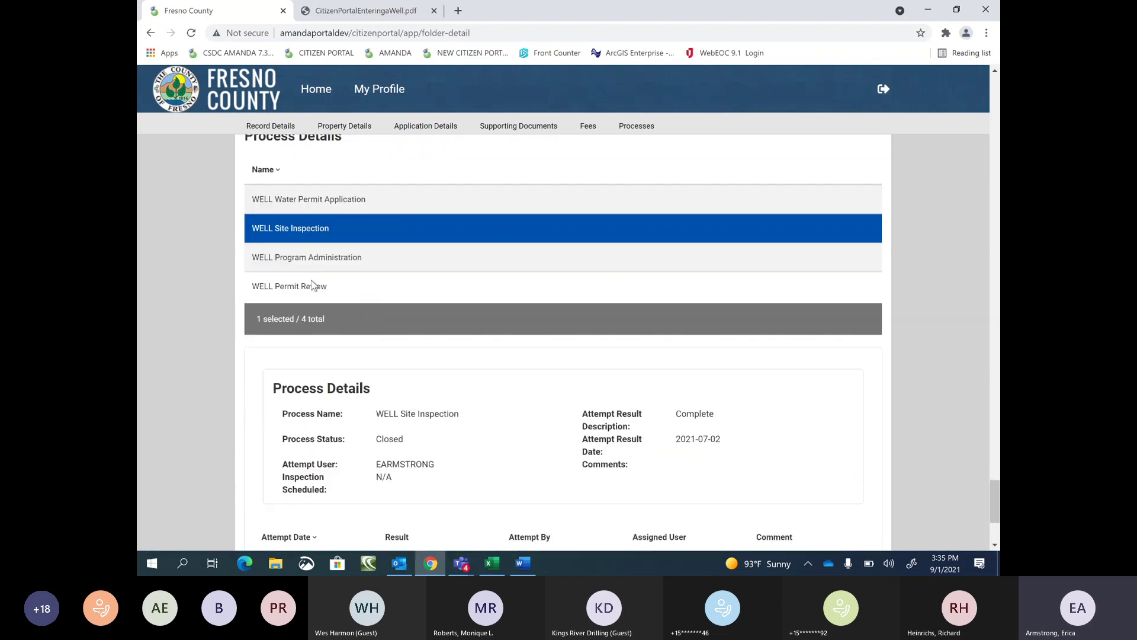
scroll(377, 321, "up", 2)
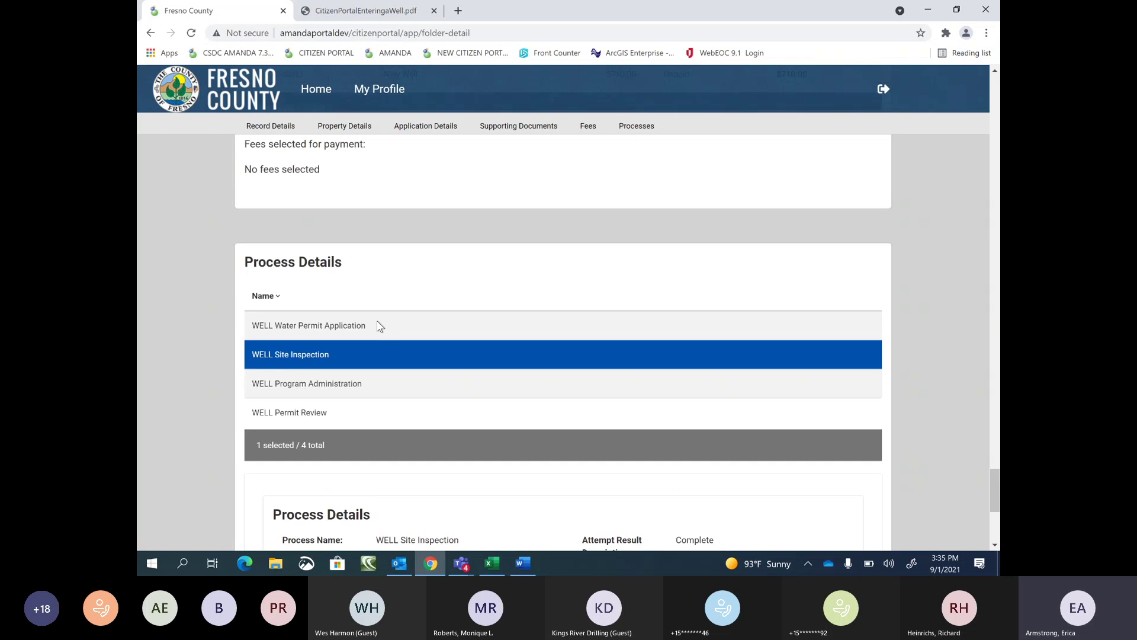
- Return from the permit record to the portal home page and review the Environmental Health permits and complaints sections
scroll(380, 326, "up", 15)
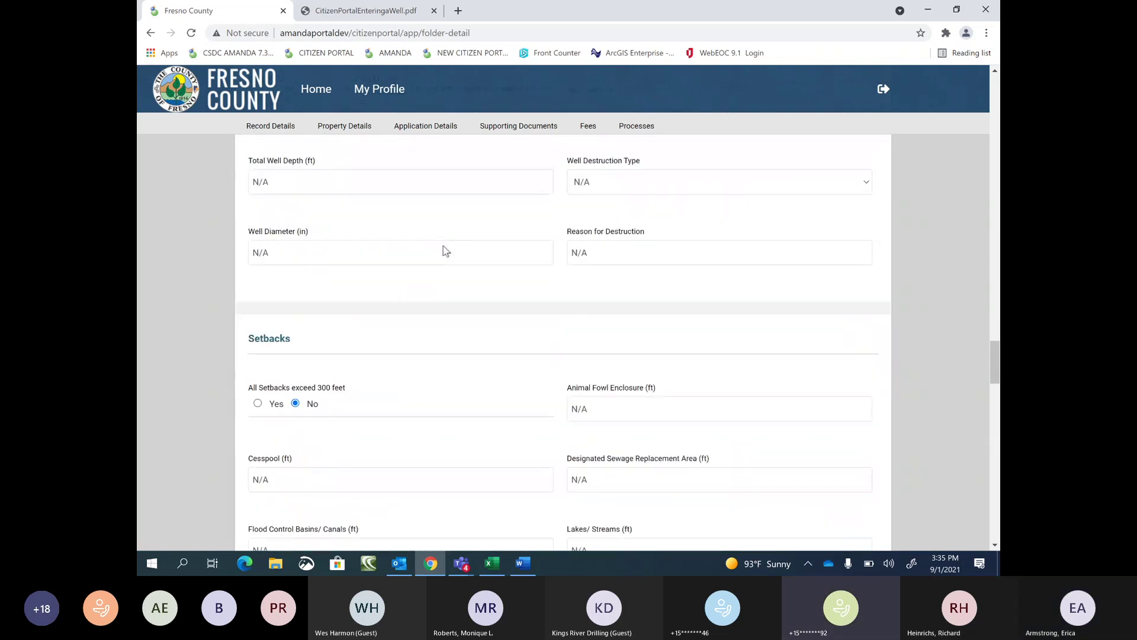
scroll(443, 247, "up", 20)
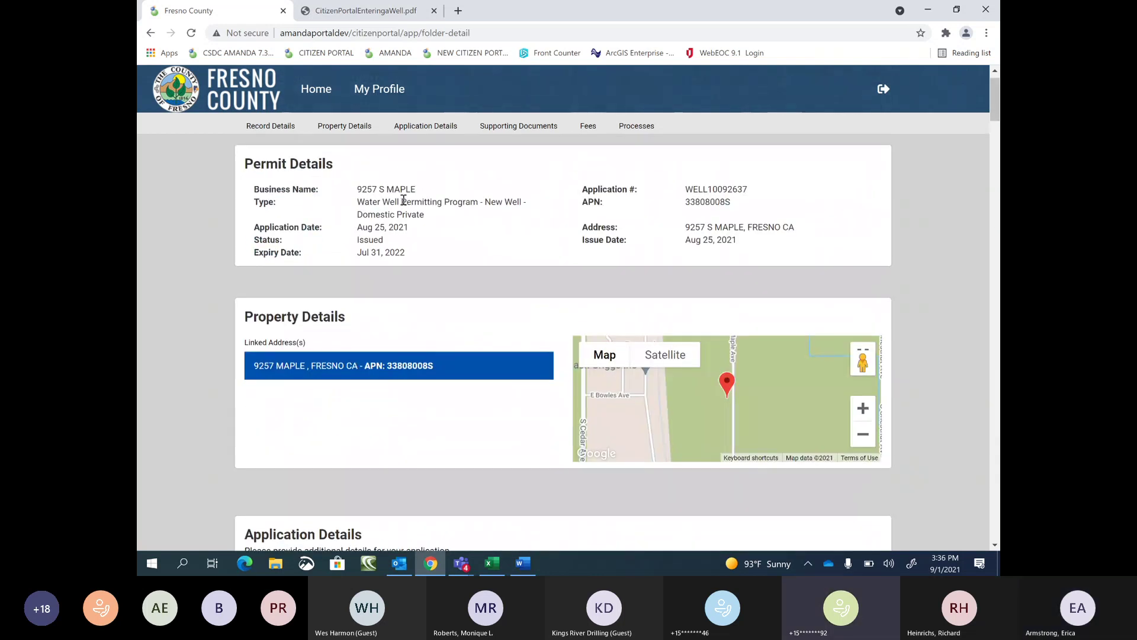
scroll(404, 201, "up", 1)
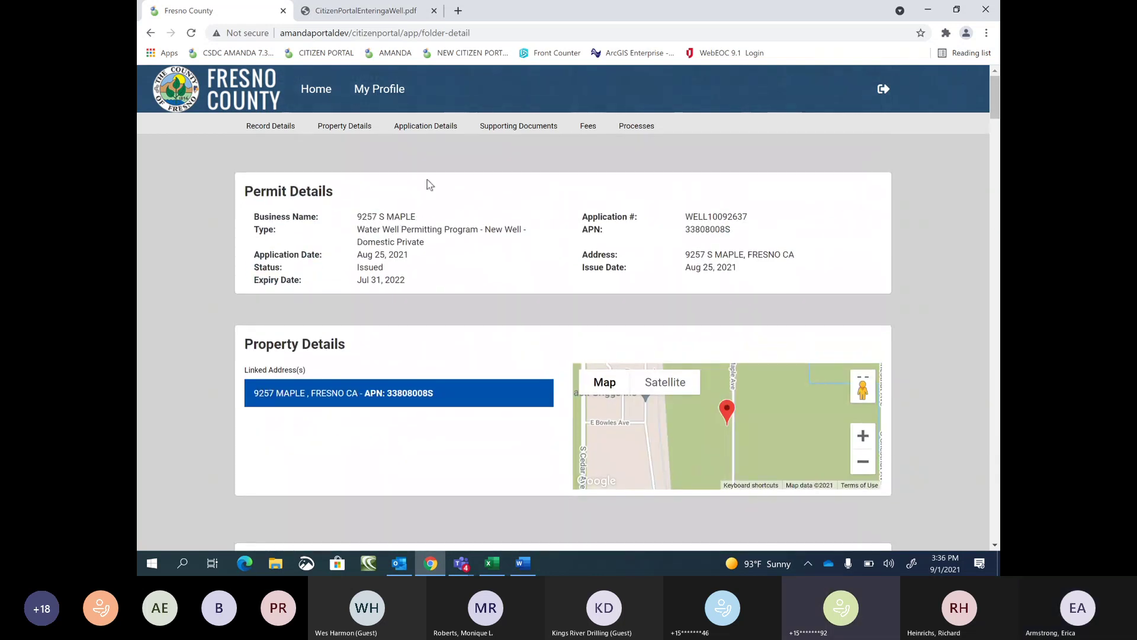
left_click(316, 91)
scroll(514, 246, "down", 3)
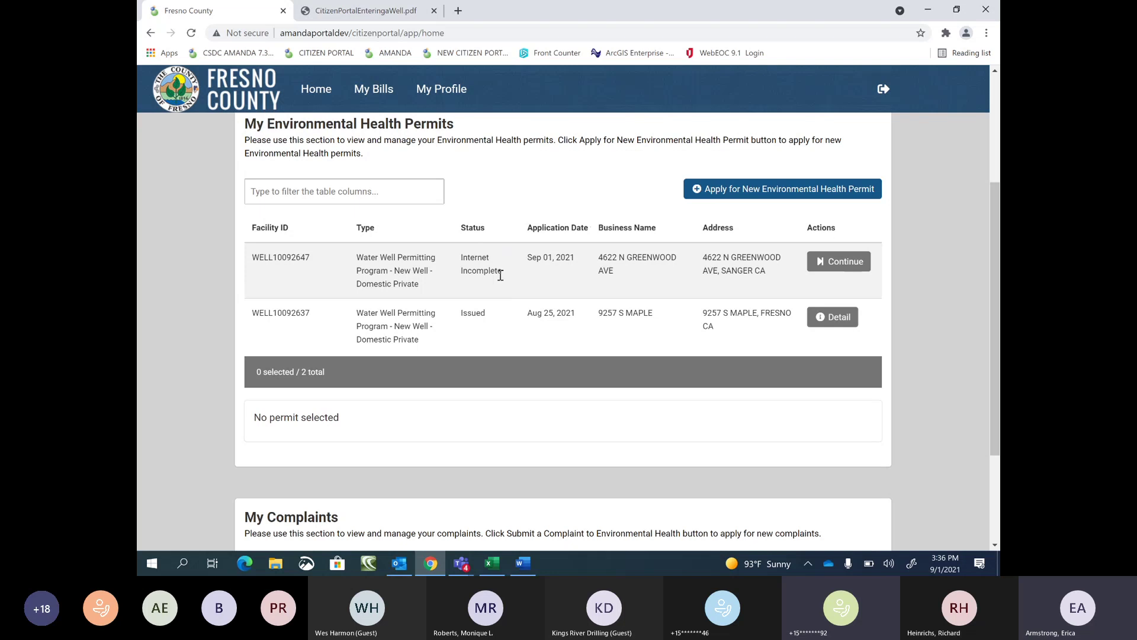
scroll(481, 272, "down", 3)
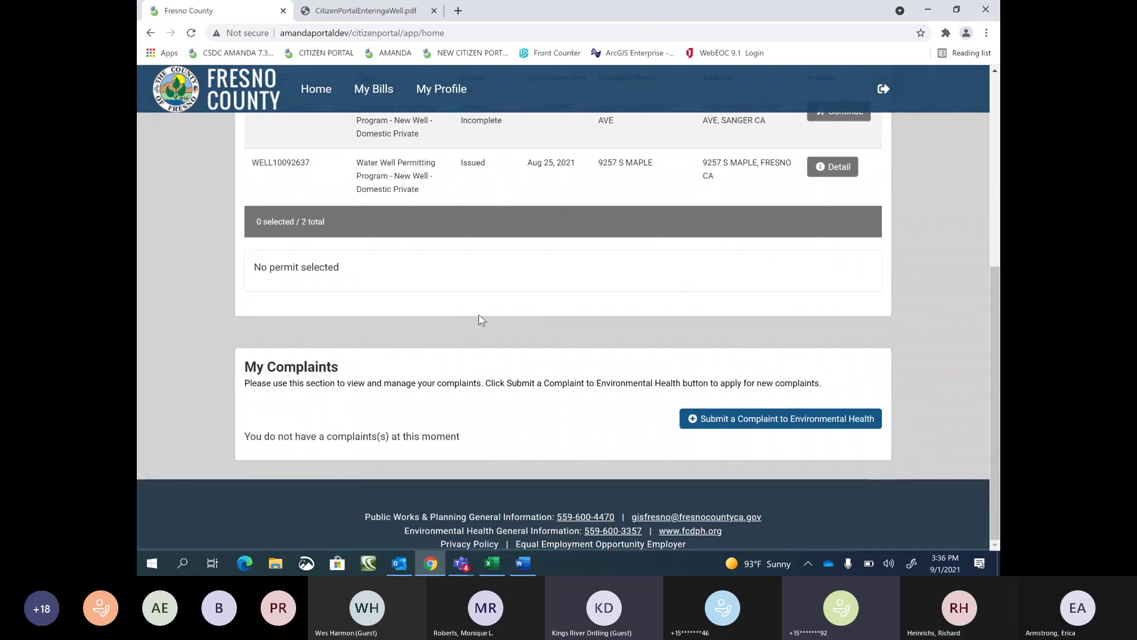
scroll(467, 323, "up", 5)
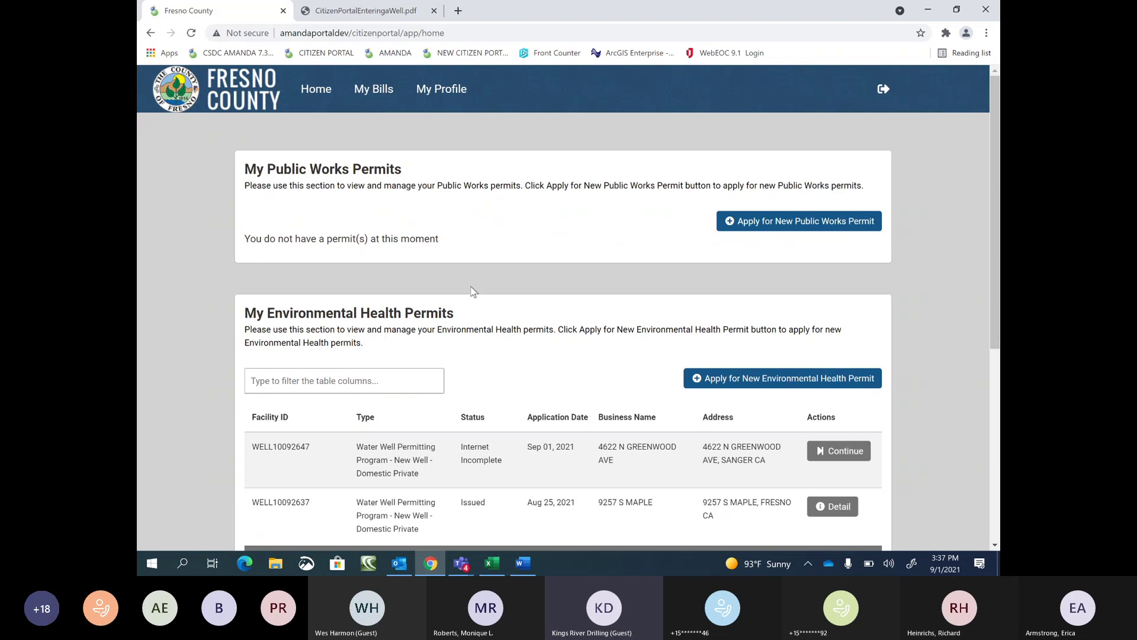
scroll(474, 290, "down", 3)
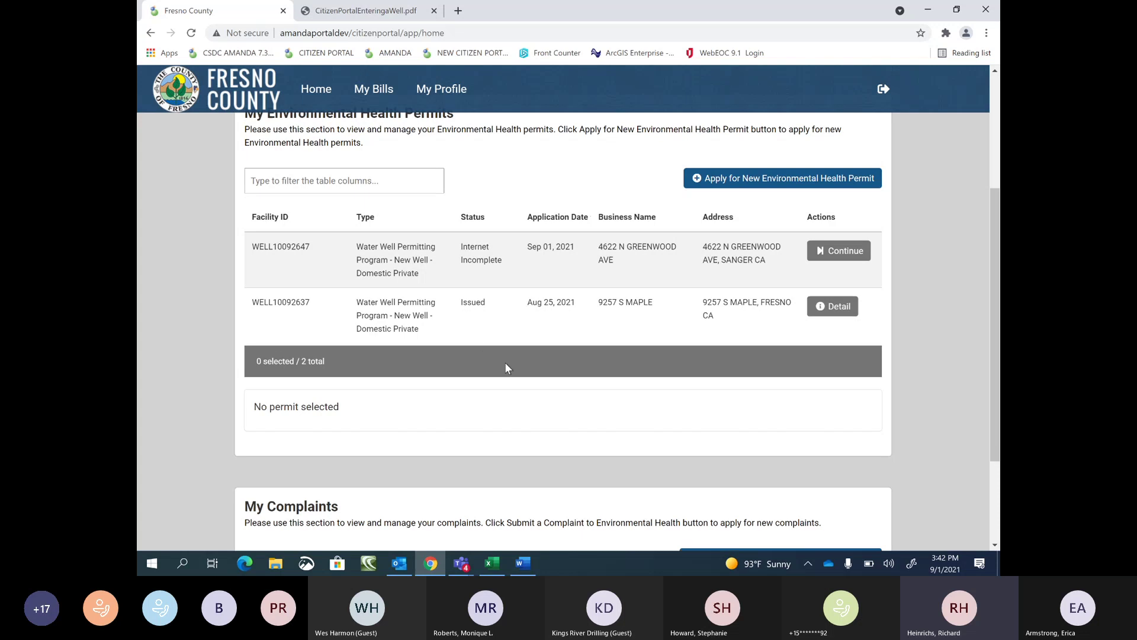
scroll(506, 368, "down", 3)
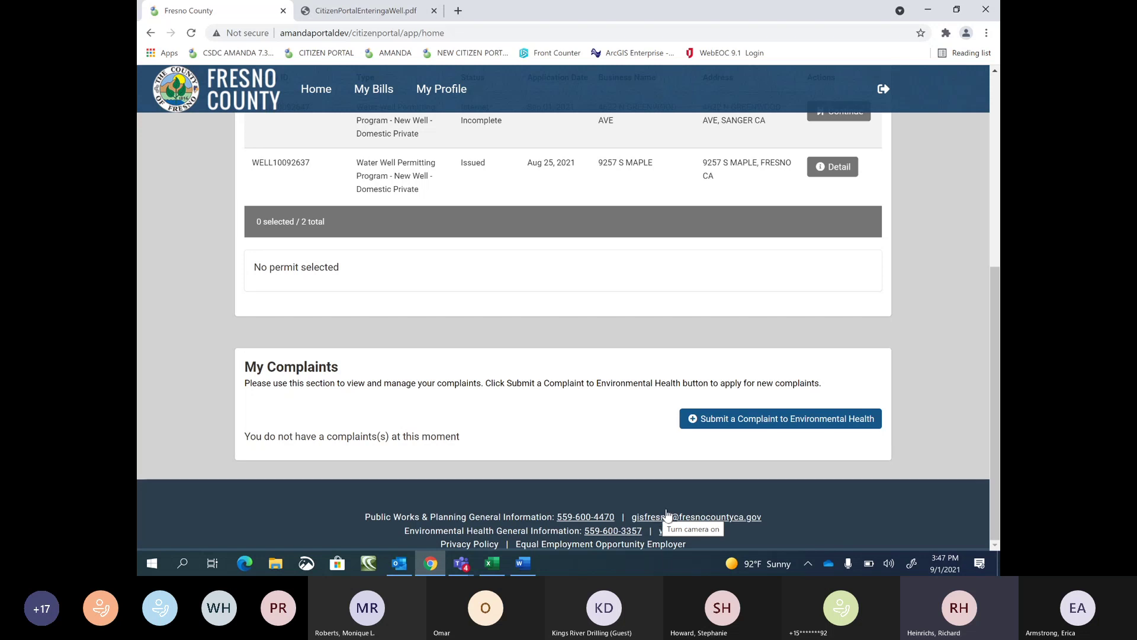
left_click(666, 515)
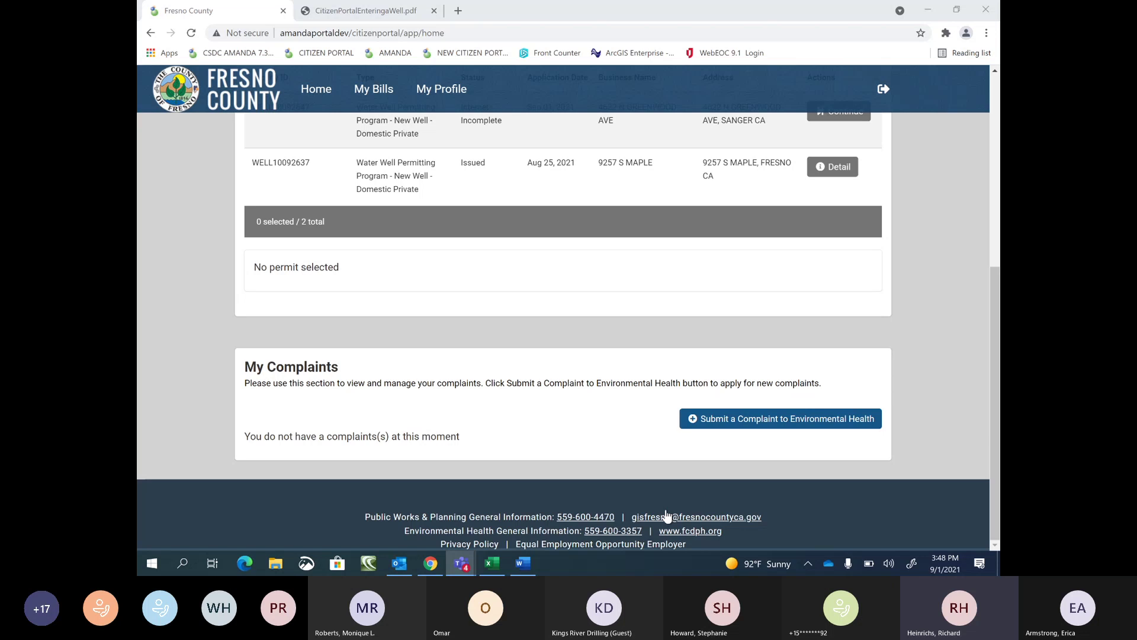
scroll(409, 413, "up", 3)
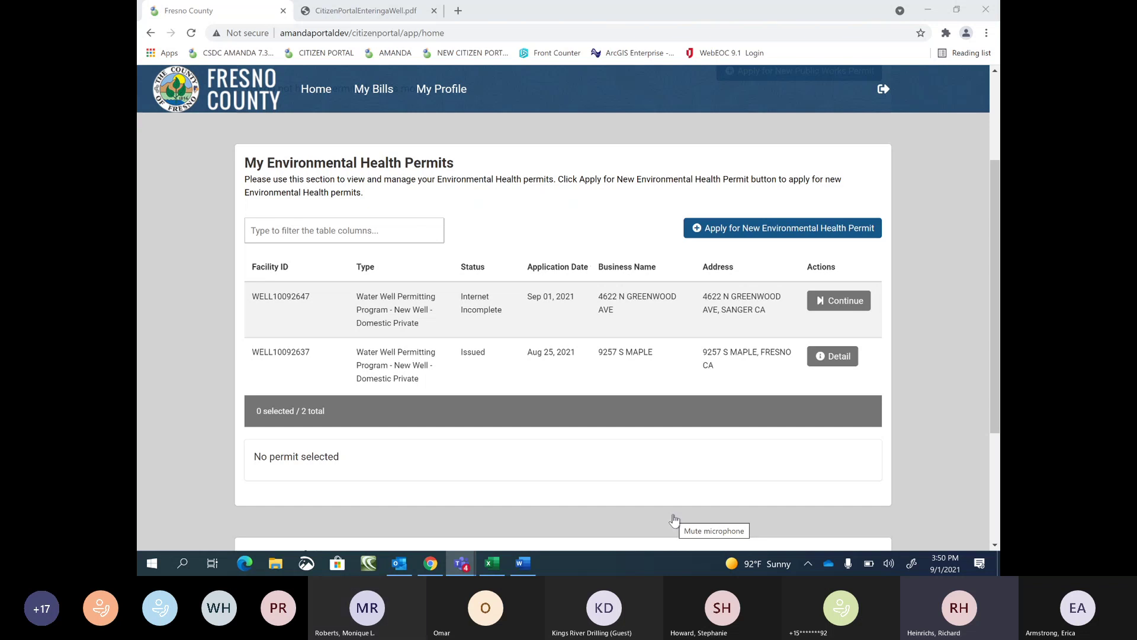
- Switch to Microsoft Teams, open the Well Driller Meeting chat and read through the participants' questions and replies
mouse_move(462, 564)
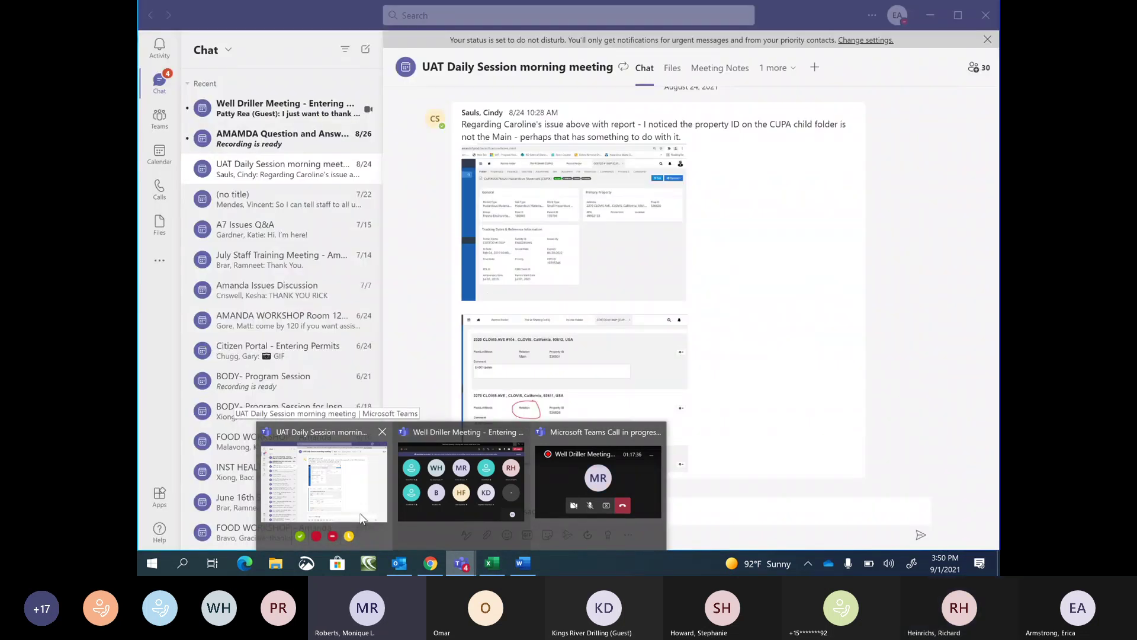
left_click(362, 518)
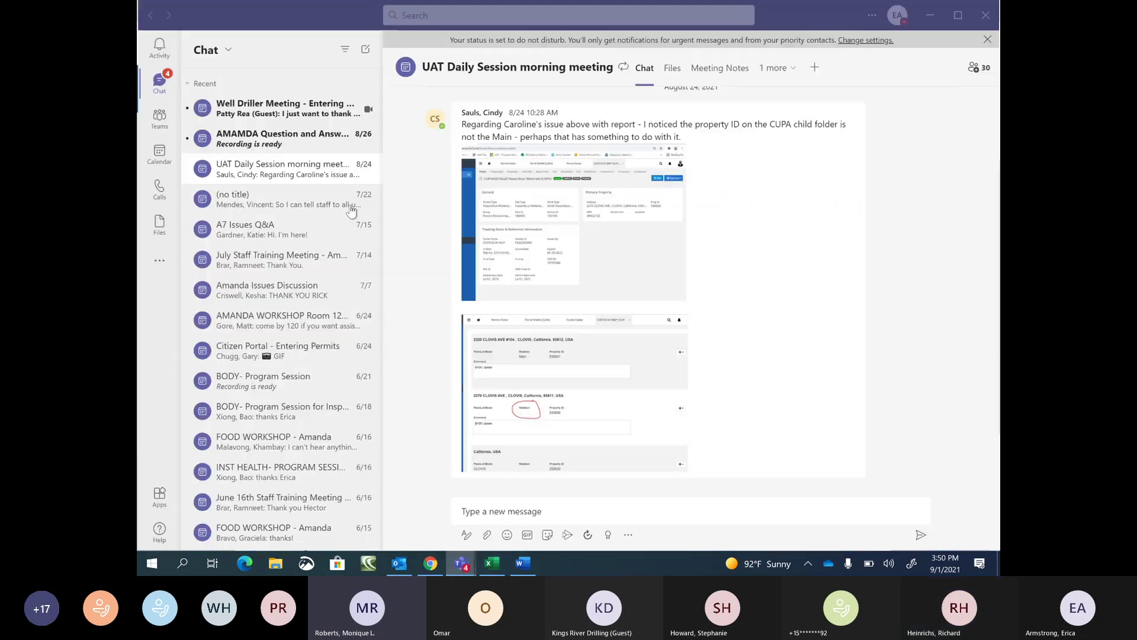
left_click(299, 110)
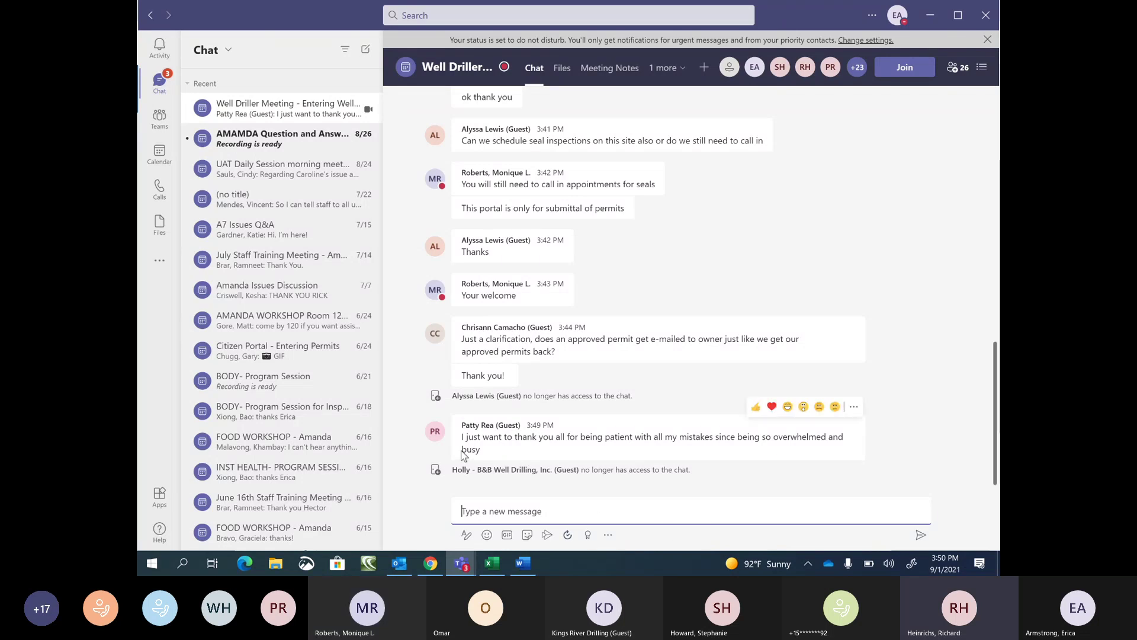
scroll(462, 455, "up", 1)
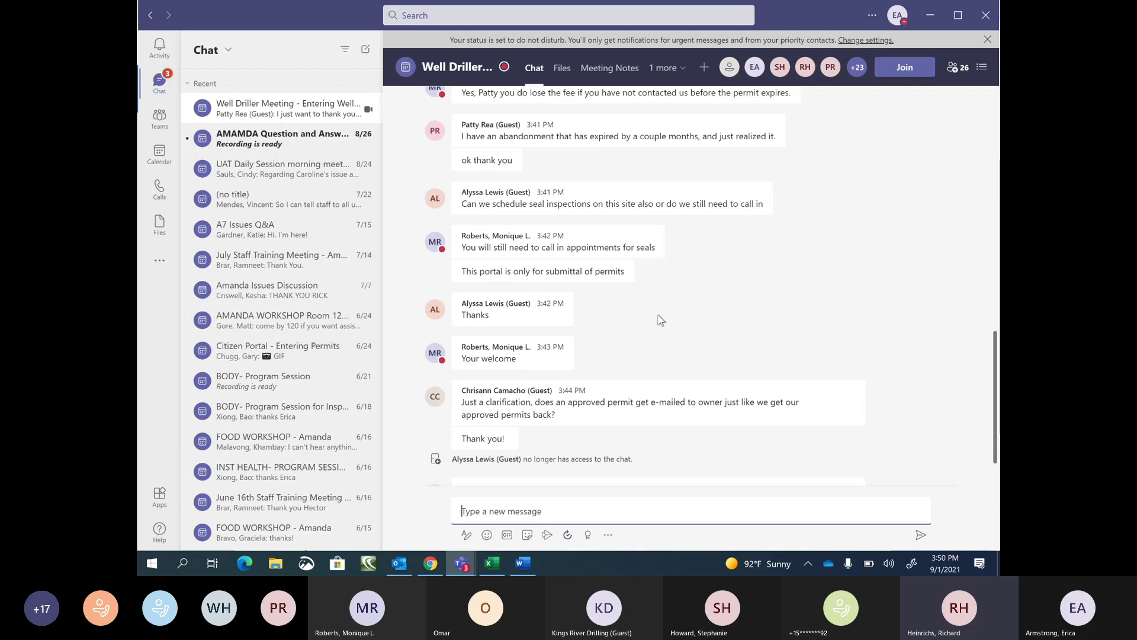
scroll(681, 374, "up", 3)
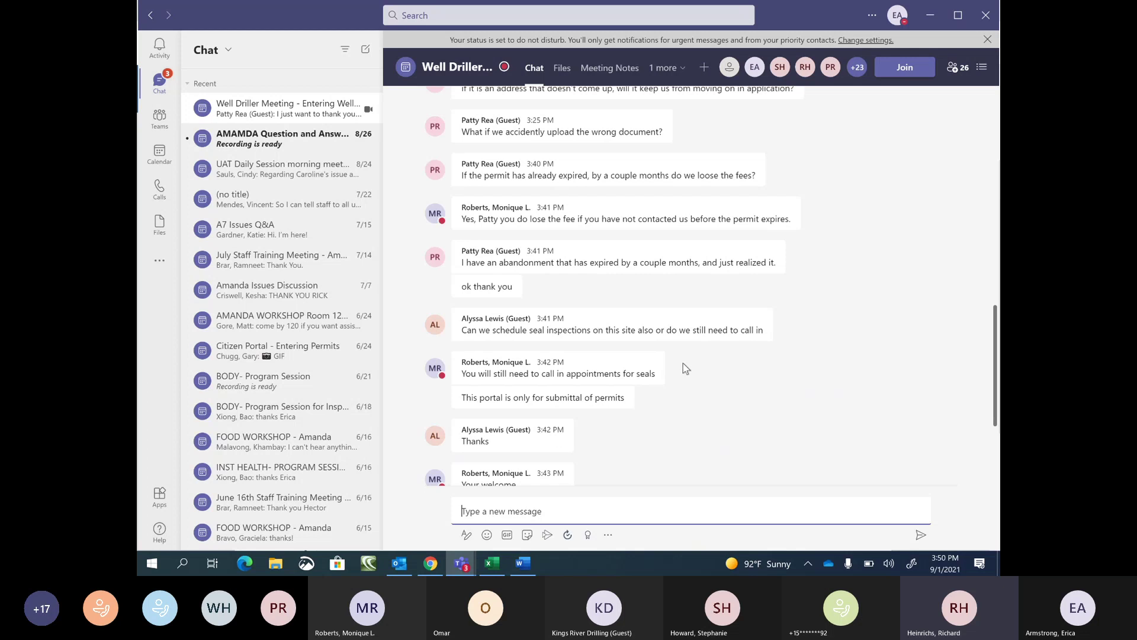
scroll(683, 364, "up", 2)
scroll(683, 364, "down", 6)
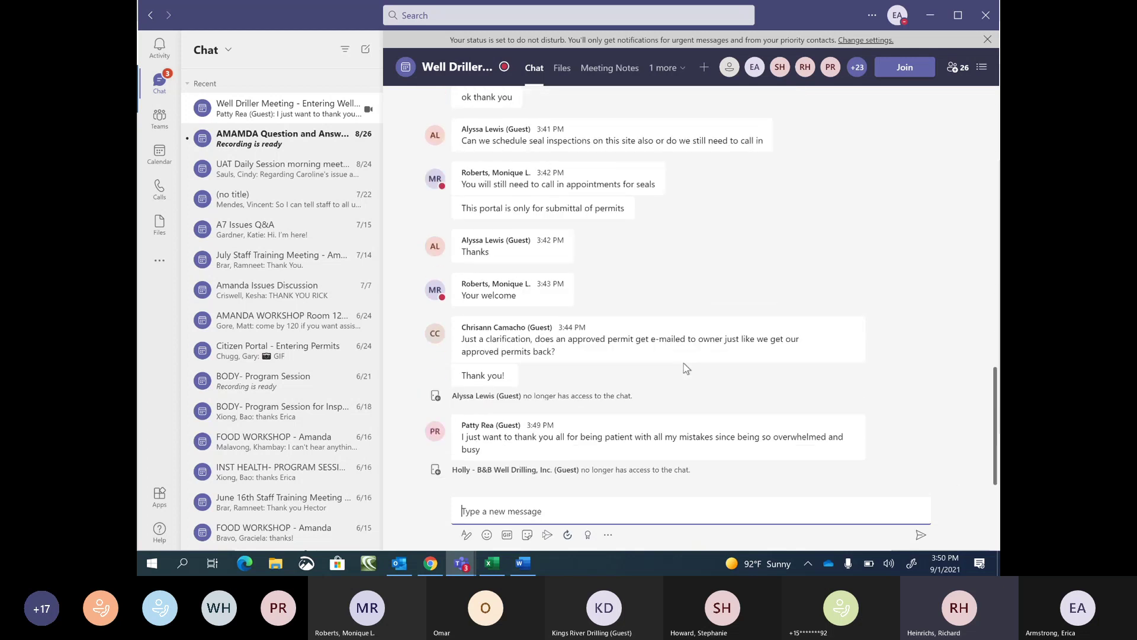